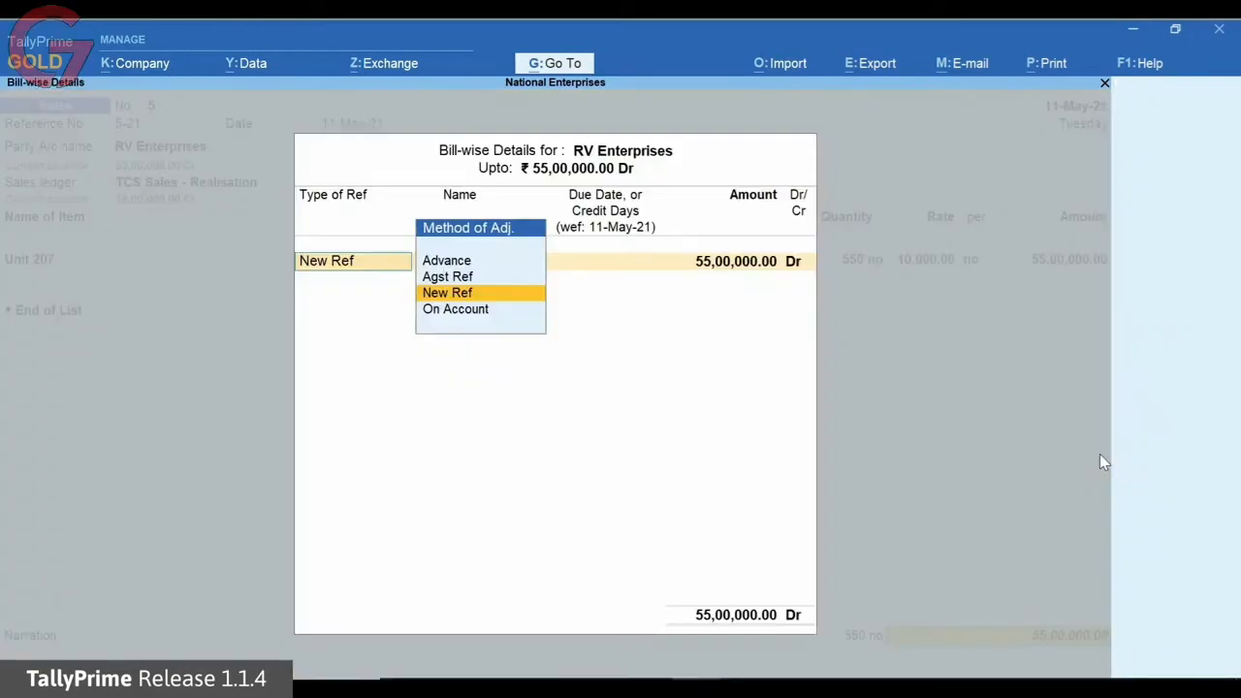
Allocate 53,00,000 of the RV Enterprises sale against pending bill 2 using Agst Ref
key("Up")
key("Return")
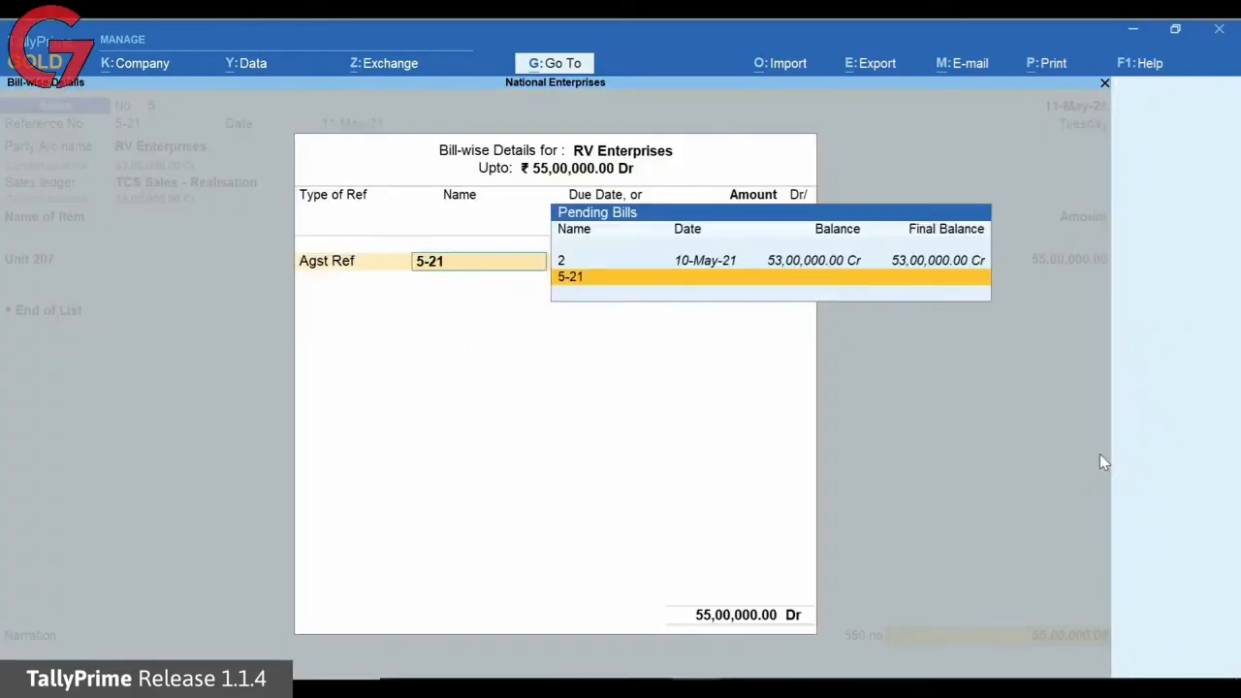
key("Up")
key("Return")
type("53,00,000")
key("Return")
Accept the remaining bill-wise allocation and save the RV Enterprises sales voucher without a narration
key("Return")
key("Return")
key("Return")
key("Return")
key("Return")
key("Return")
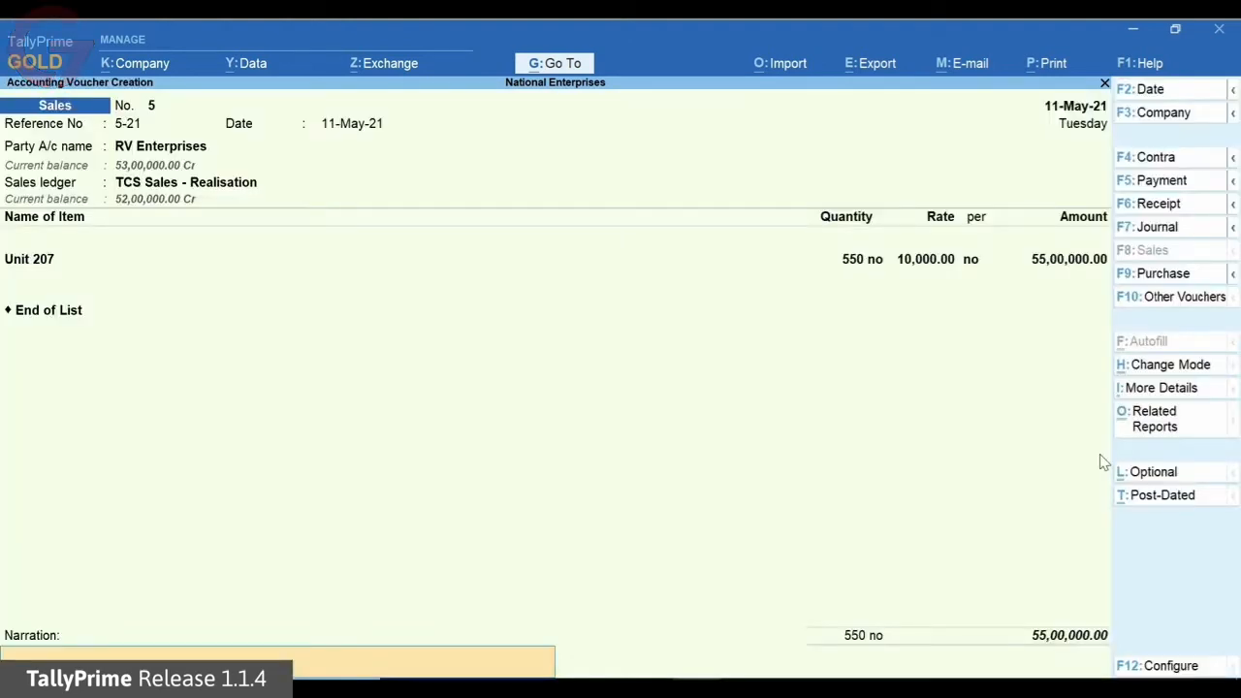
key("Return")
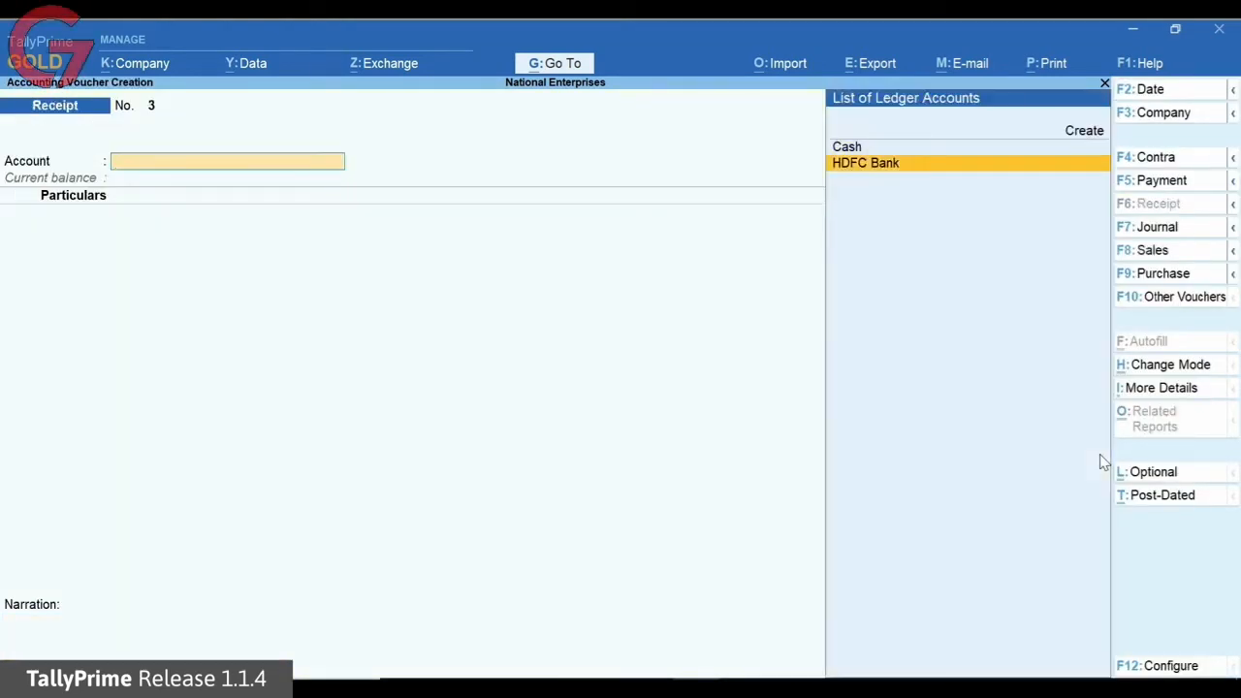
Start the receipt voucher with HDFC Bank as the account and RV Enterprises as the credited party
key("Return")
key("Down")
key("Down")
key("Down")
key("Down")
key("Down")
key("Return")
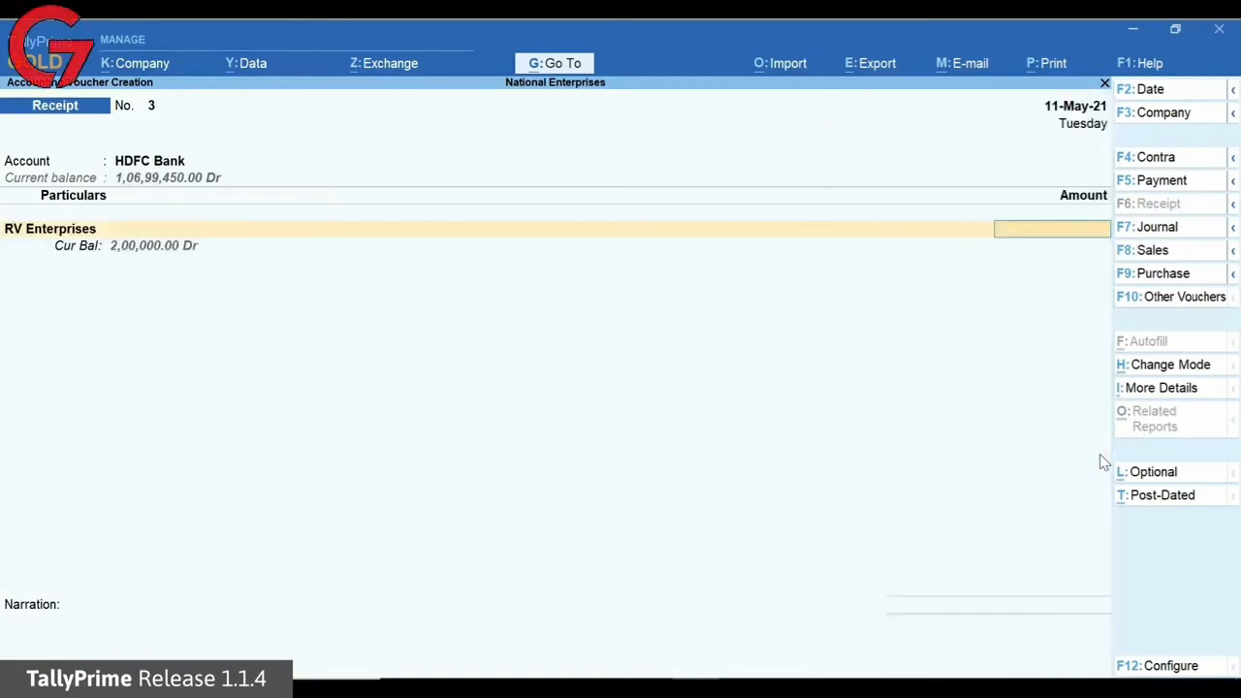
Enter 2,00,000 for RV Enterprises and allocate it against bill 5-21
type("200000")
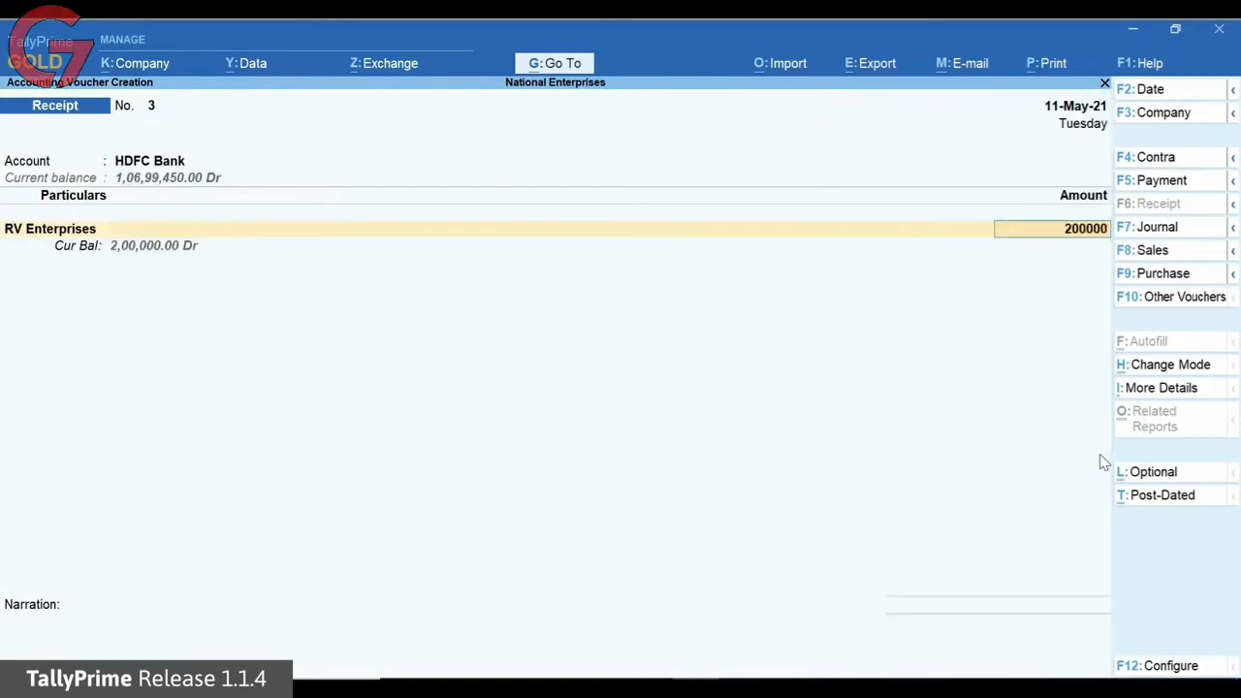
key("Return")
key("Return")
key("Return")
key("Return")
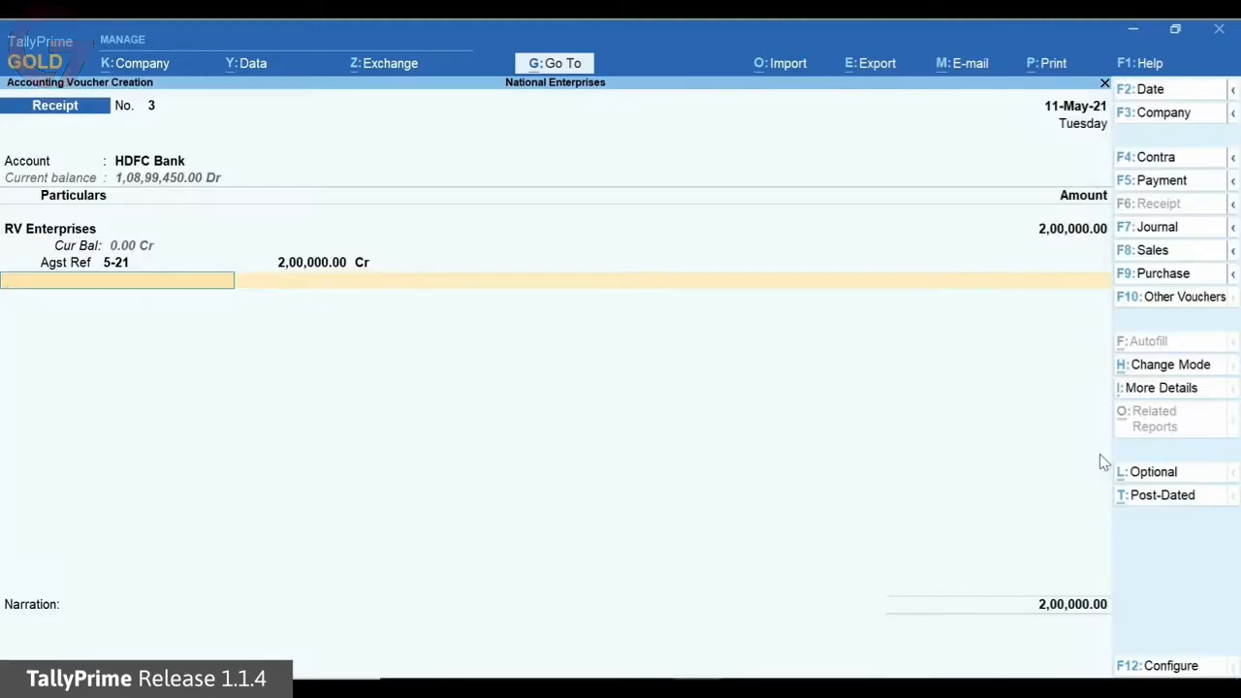
Add the TCS Duty ledger with its calculated amount to the RV Enterprises receipt and end the ledger entries
type("T")
key("Return")
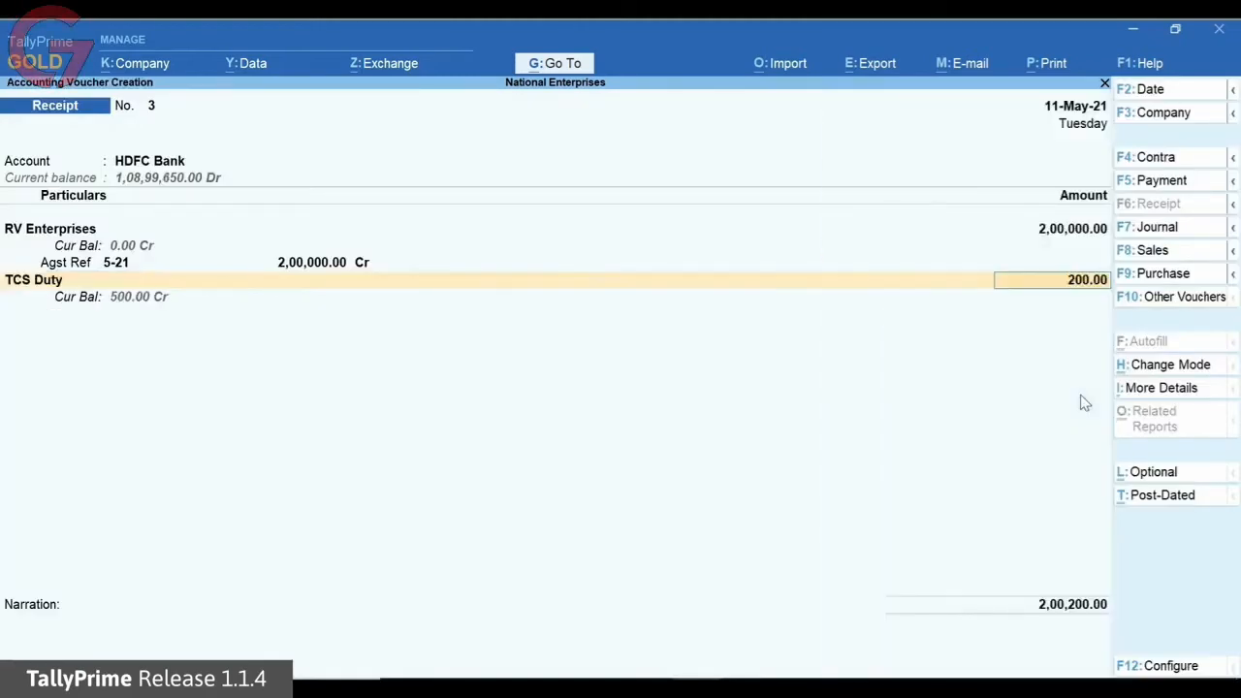
key("Return")
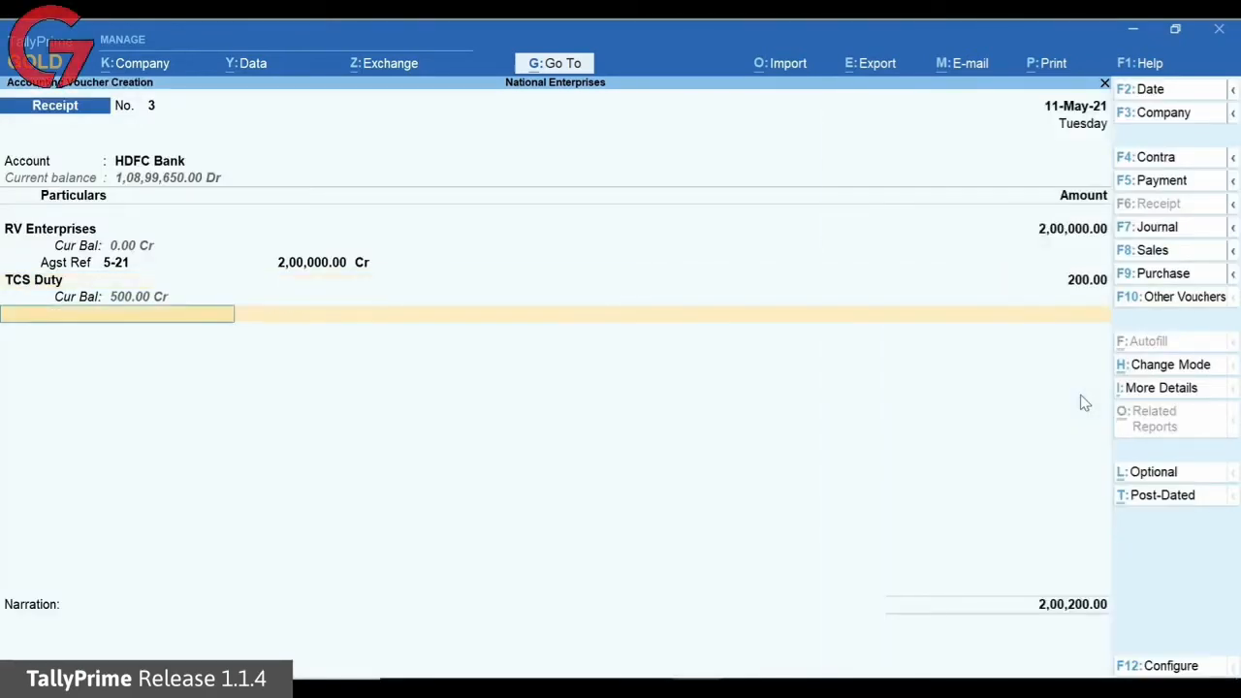
key("Return")
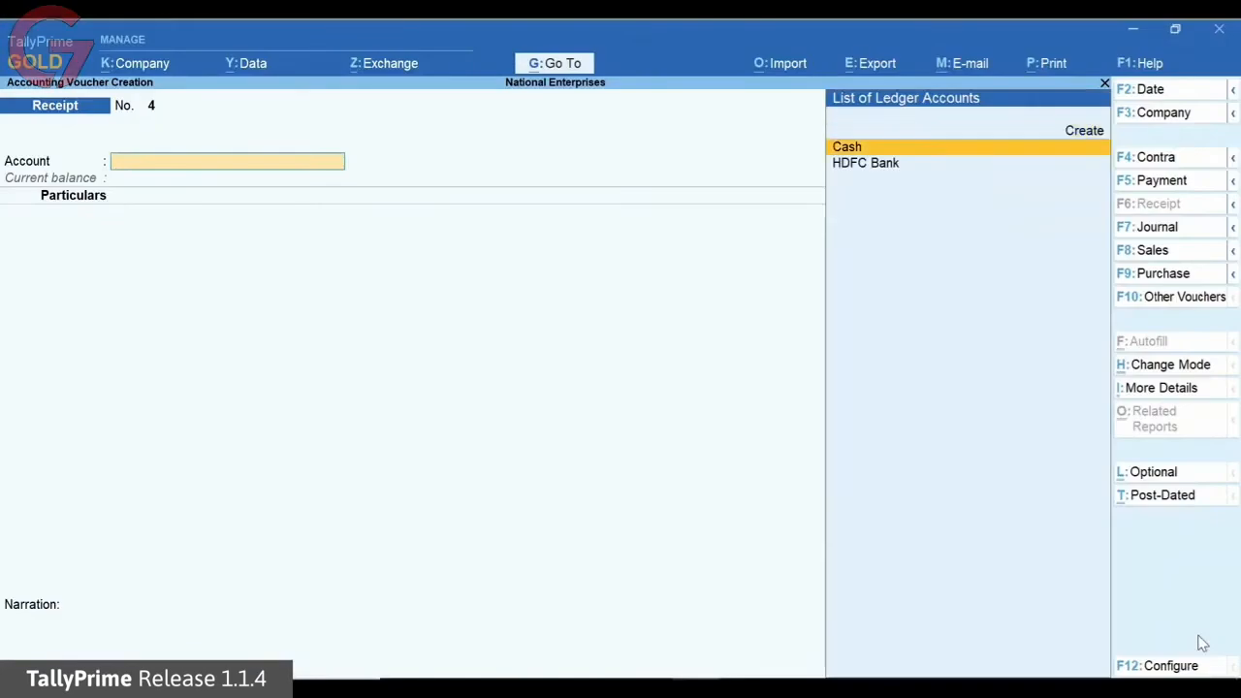
Fill in the new receipt with HDFC Bank as the account and AWS Traders for 54,00,000
key("Down")
key("Return")
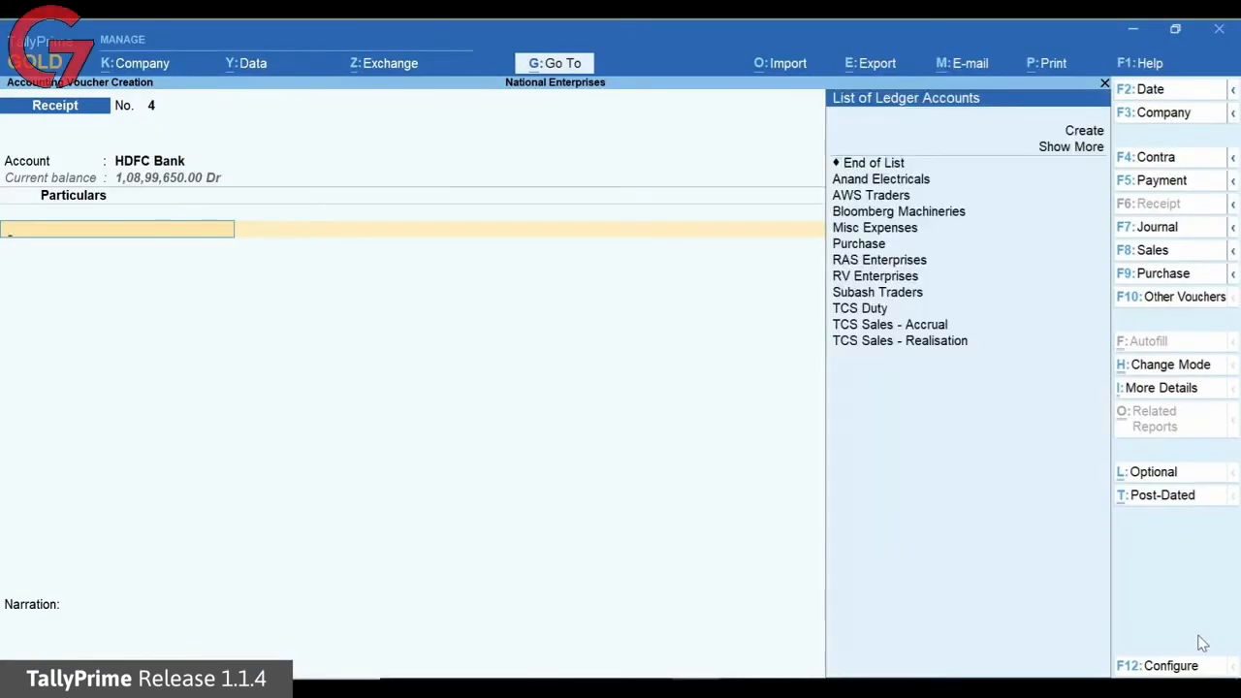
key("Down")
key("Down")
key("Down")
key("Down")
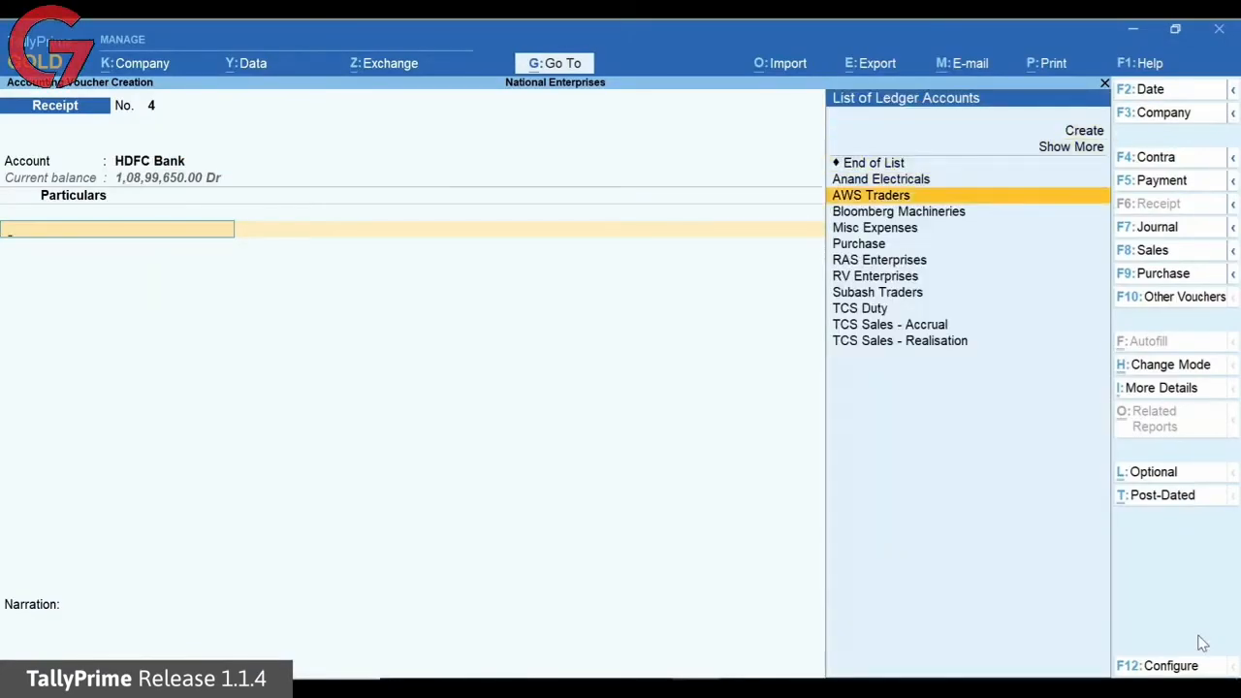
key("Return")
type("5400000")
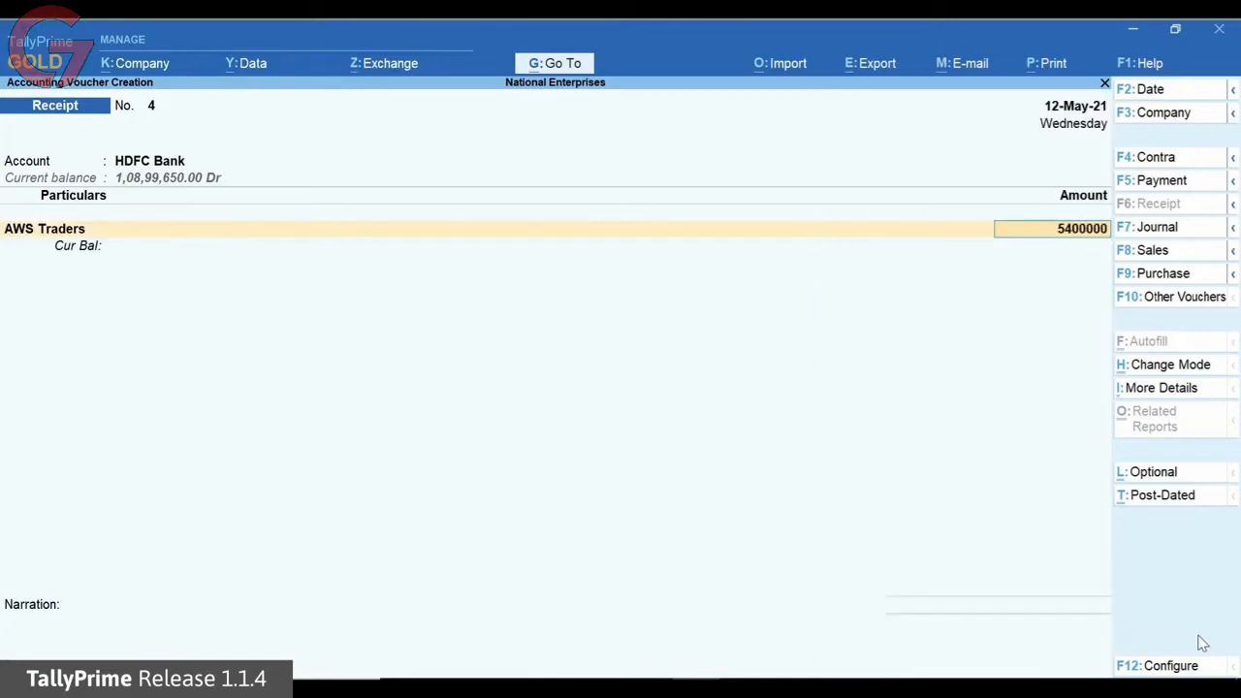
Record the full AWS Traders amount as an Advance with reference 4 in the bill-wise details
key("Return")
key("Up")
key("Up")
key("Up")
key("Return")
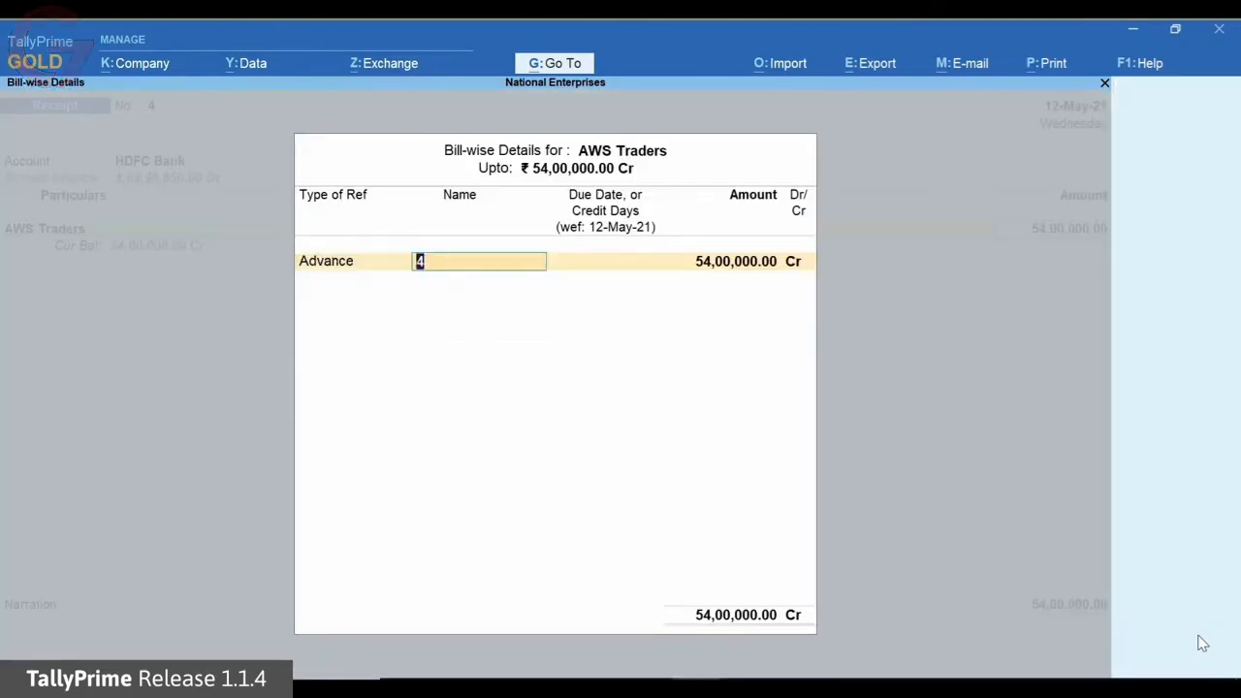
key("Return")
key("Return")
key("Return")
Add TCS Duty to the receipt, allocated to Sale of Any Goods - Accrual with an assessable value of 54,00,000
type("T")
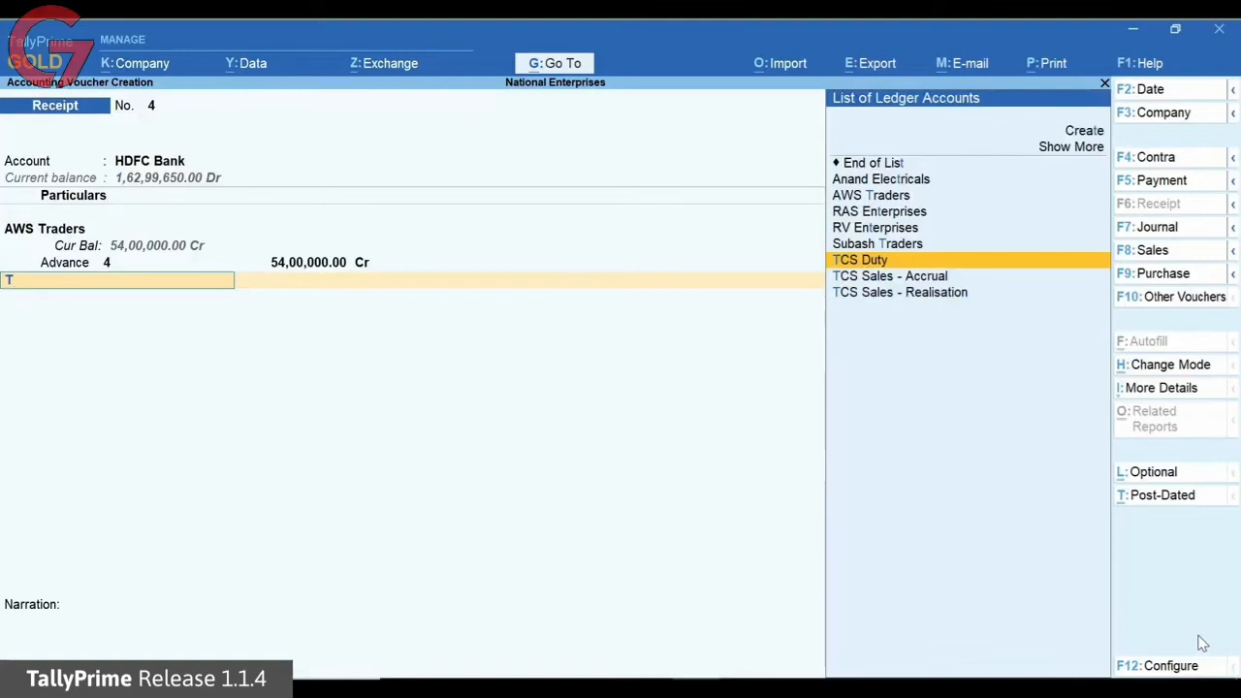
key("Return")
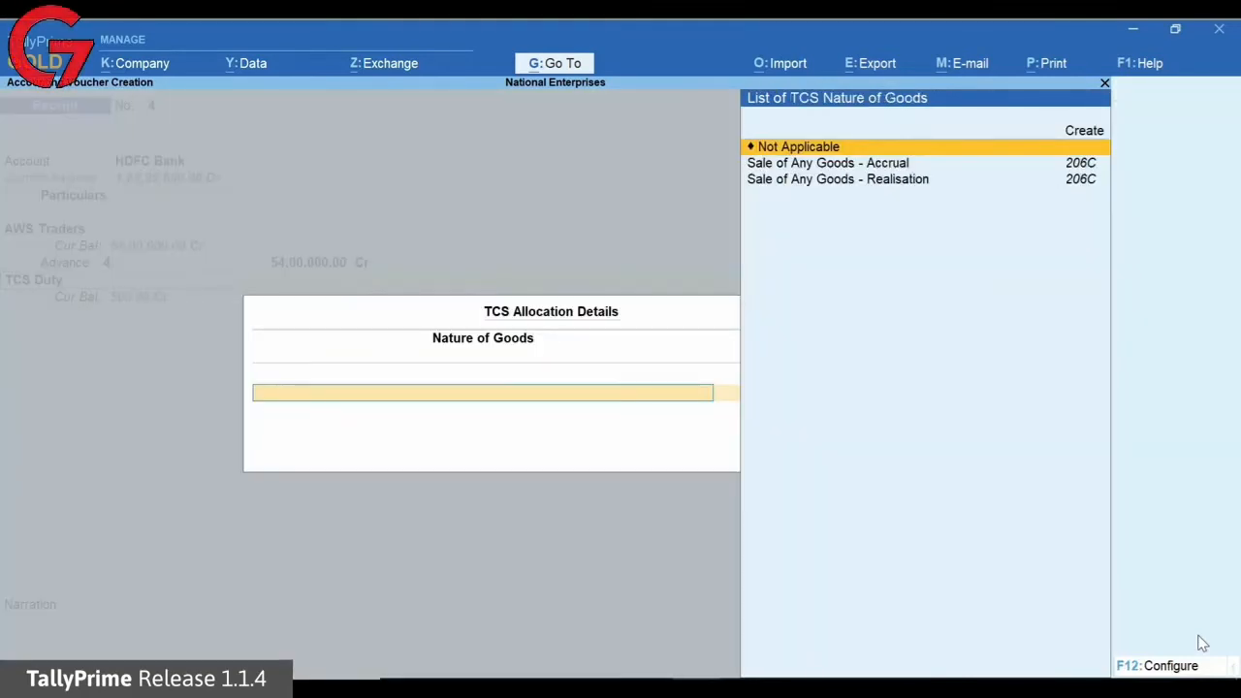
key("Down")
key("Return")
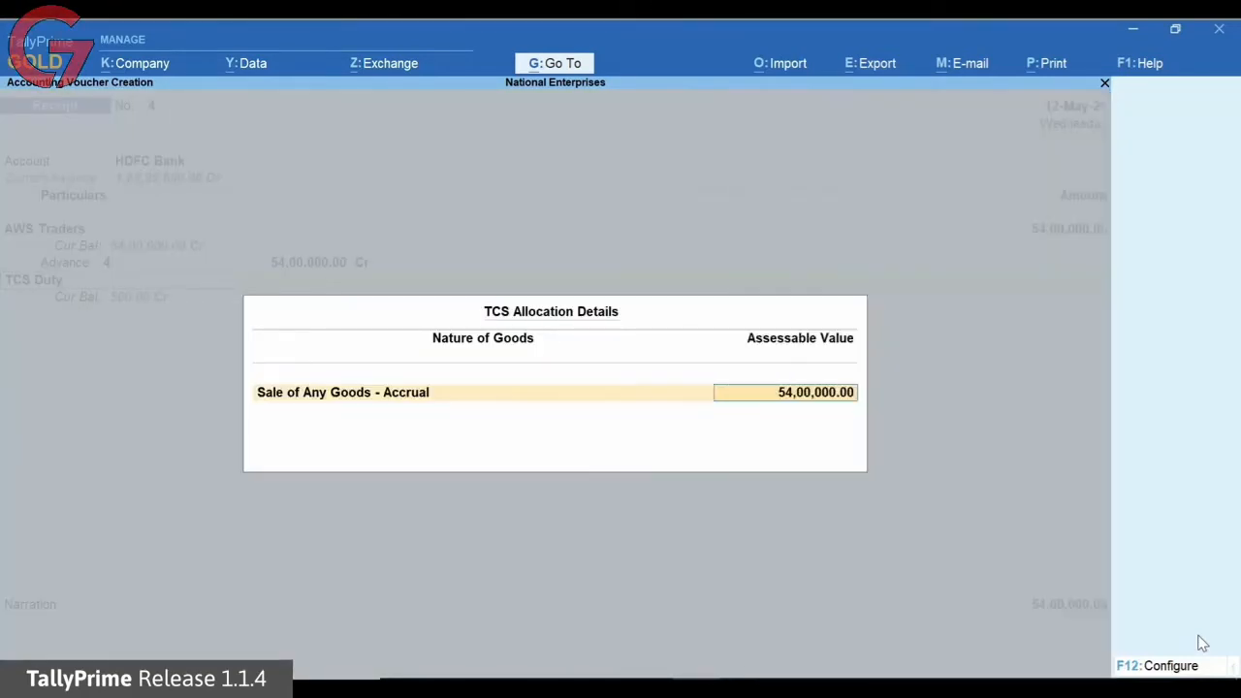
key("Return")
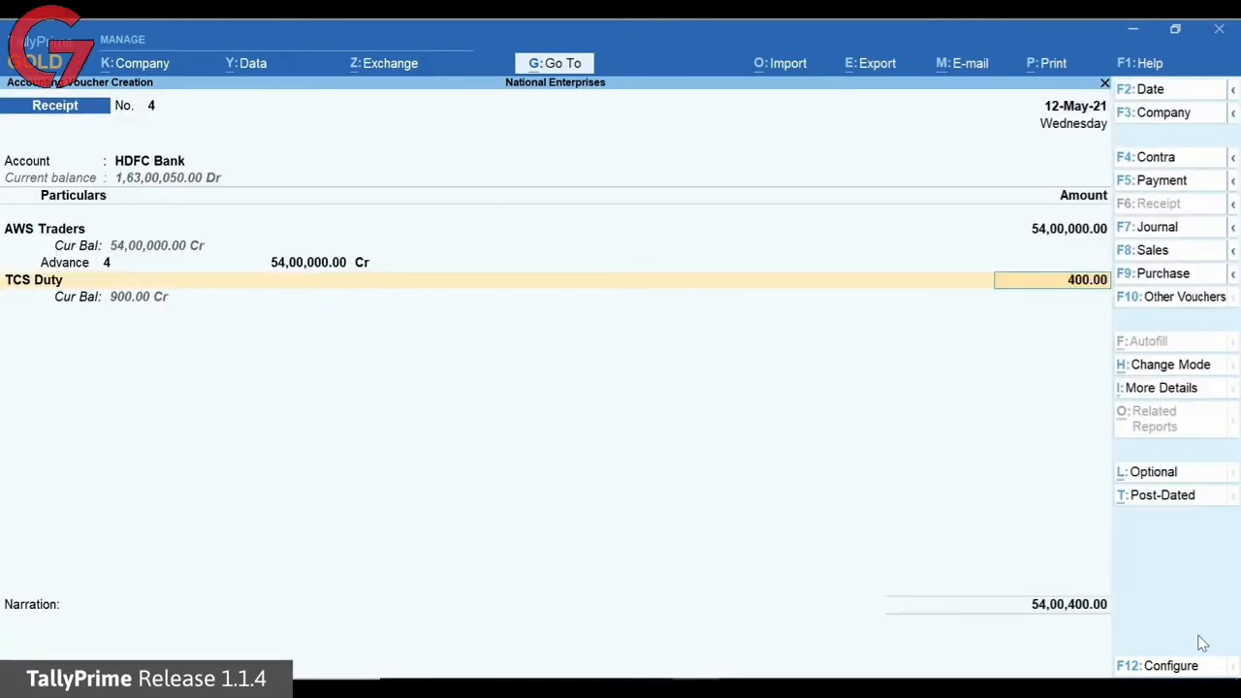
key("Return")
Accept the HDFC Bank allocation with Cheque/DD as the transaction type and save the AWS Traders receipt
key("Return")
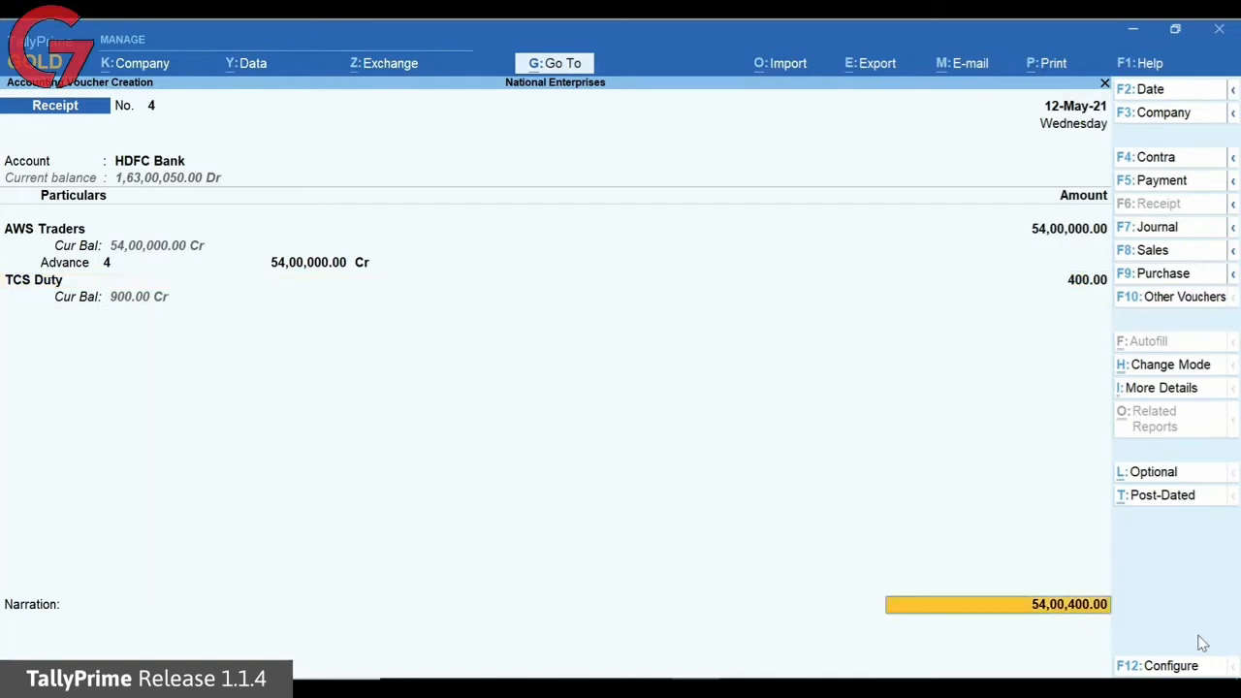
key("Return")
key("Return")
key("Return")
key("Return")
key("Return")
key("Return")
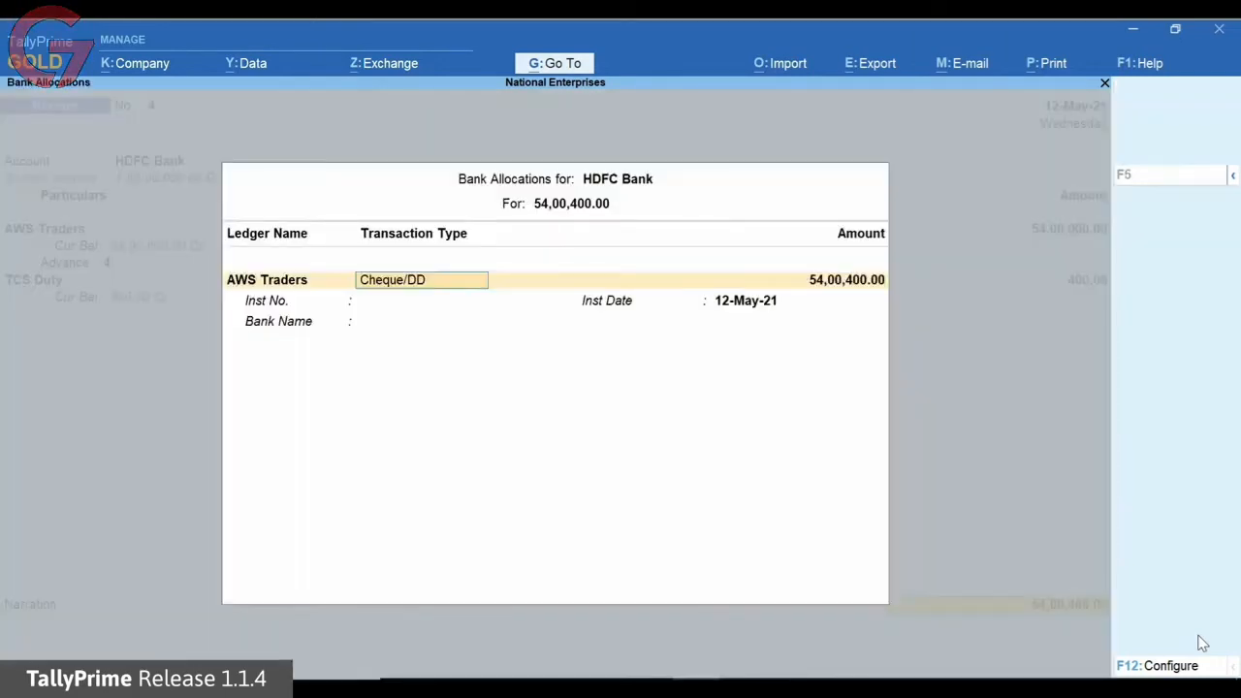
key("Return")
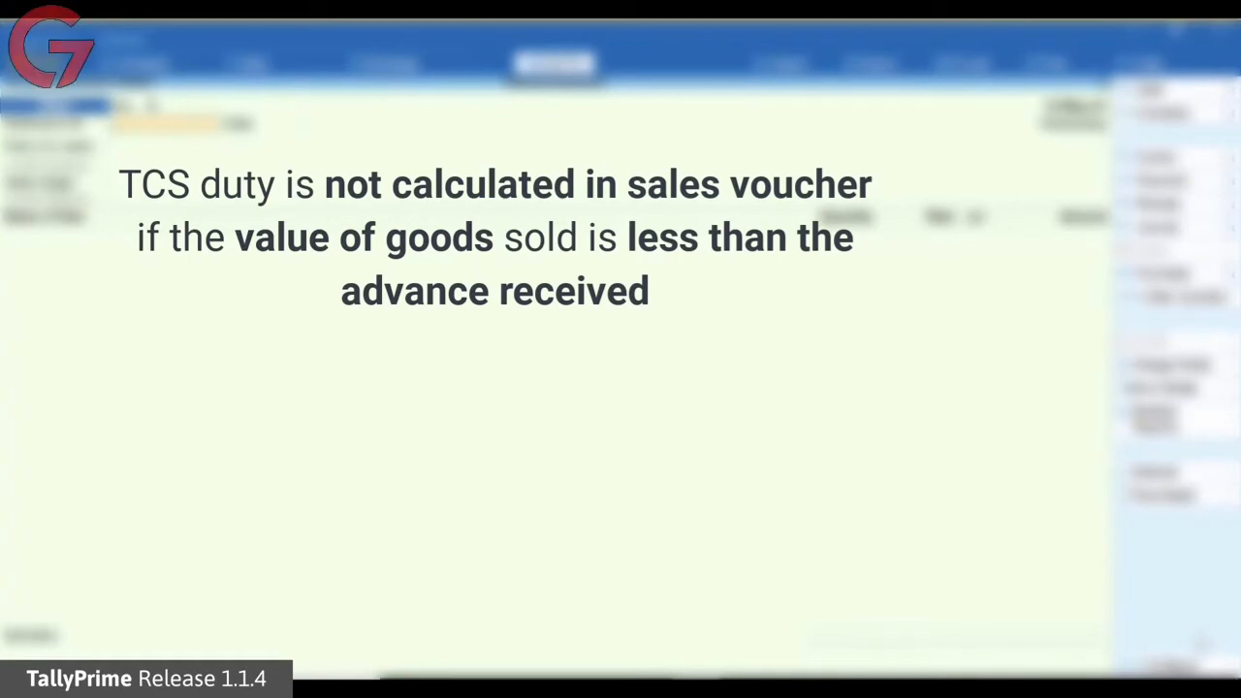
Fill in the sales voucher header with reference number 6-21, party AWS Traders and sales ledger TCS Sales - Accrual
type("6-21")
key("Return")
key("Return")
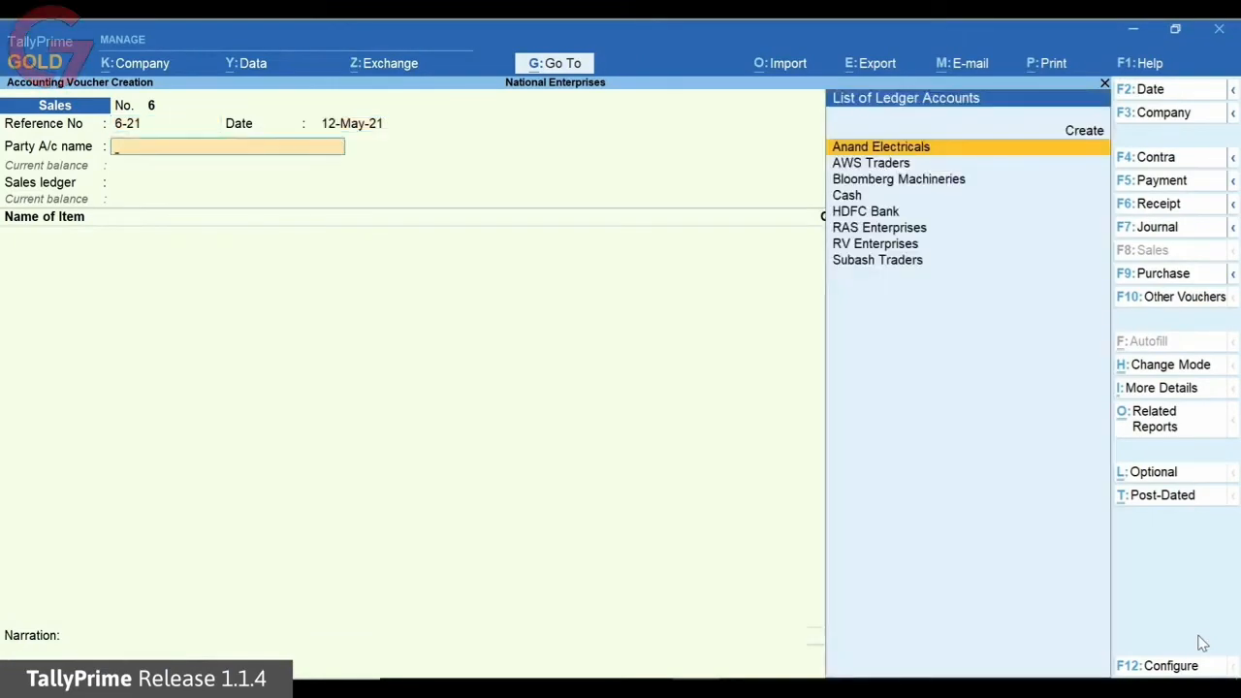
key("Down")
key("Return")
key("Return")
Add the stock item Unit 207 with a quantity of 550 no at the rate of 10,000
type("U")
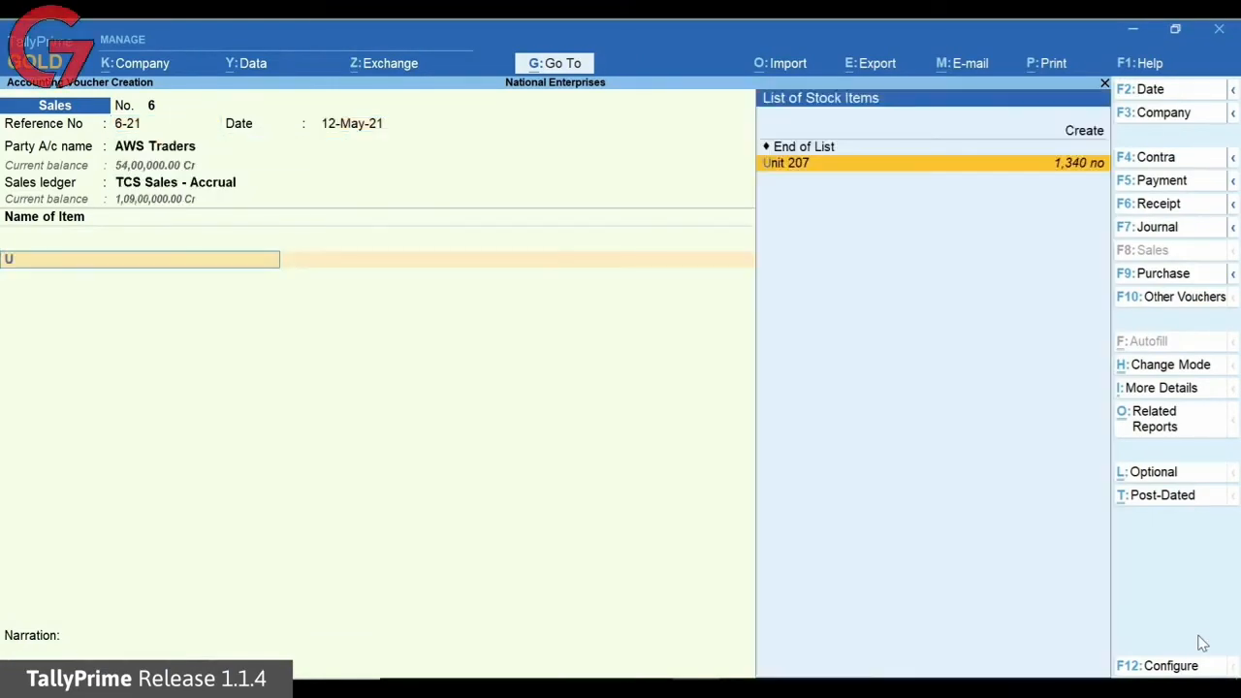
key("Return")
type("550")
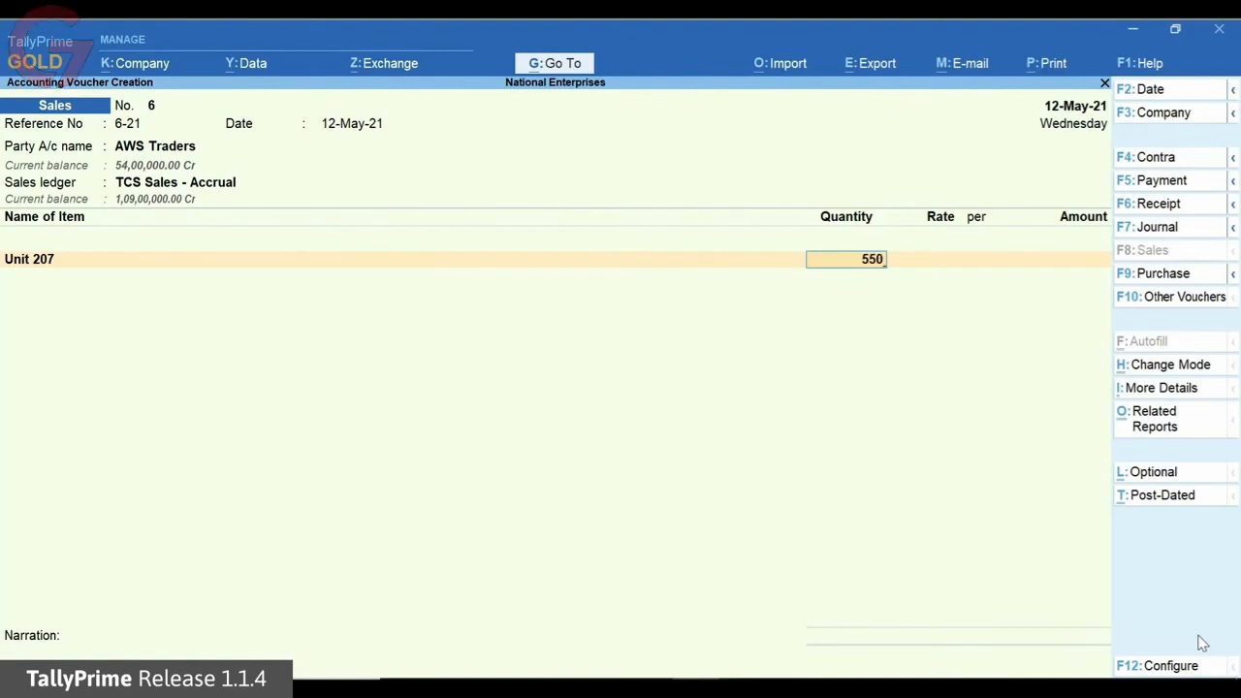
key("Return")
key("Return")
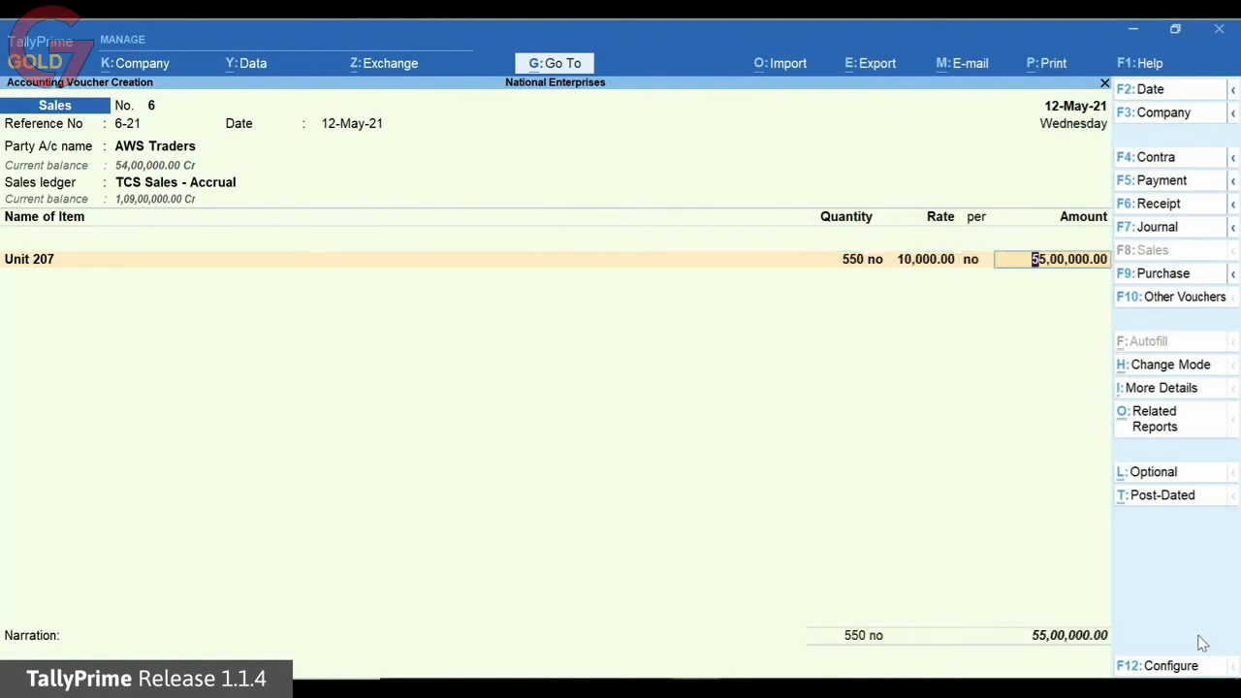
key("Return")
key("Return")
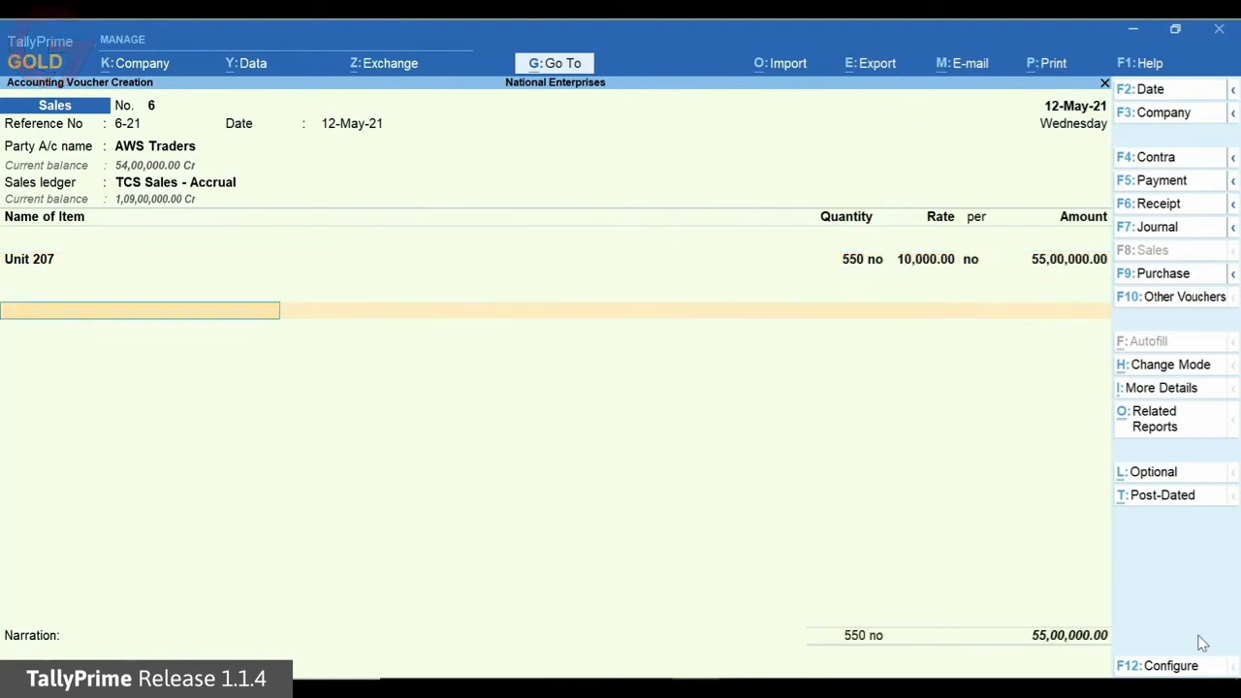
Add the TCS Duty ledger with its calculated amount below the Unit 207 item
type("T")
key("Return")
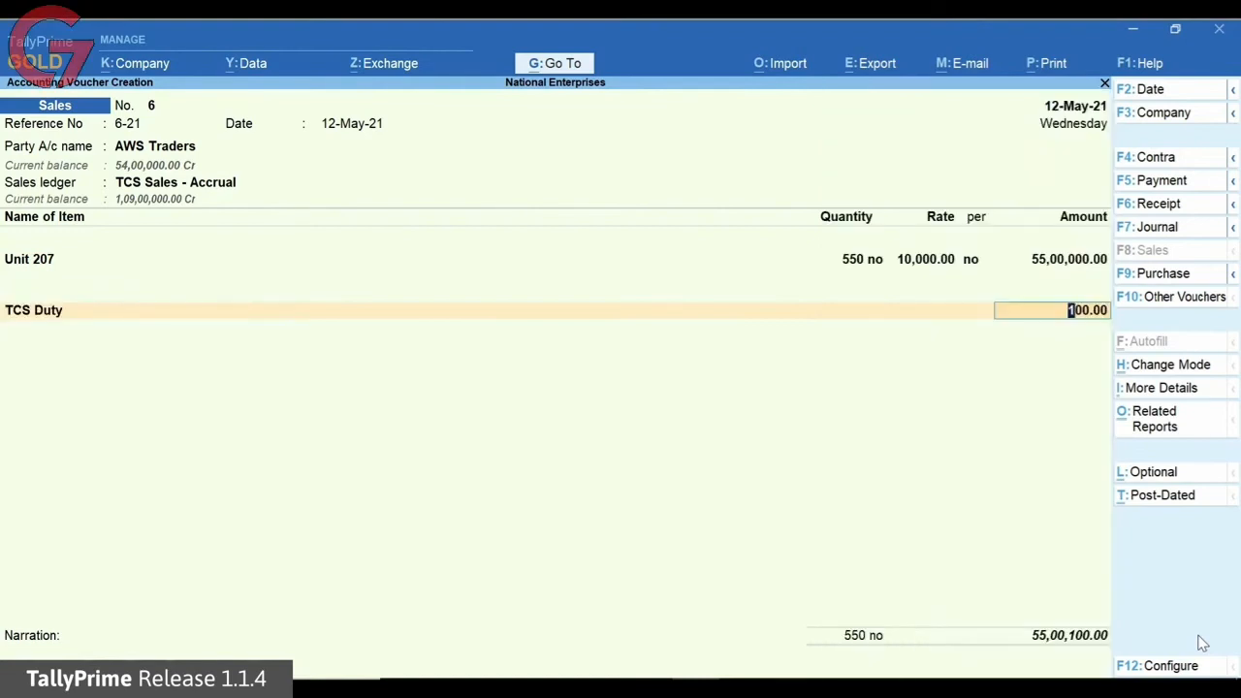
key("Return")
Examine the detailed TCS - Tax Analysis related report for the sales voucher and return to the voucher
key("ctrl+o")
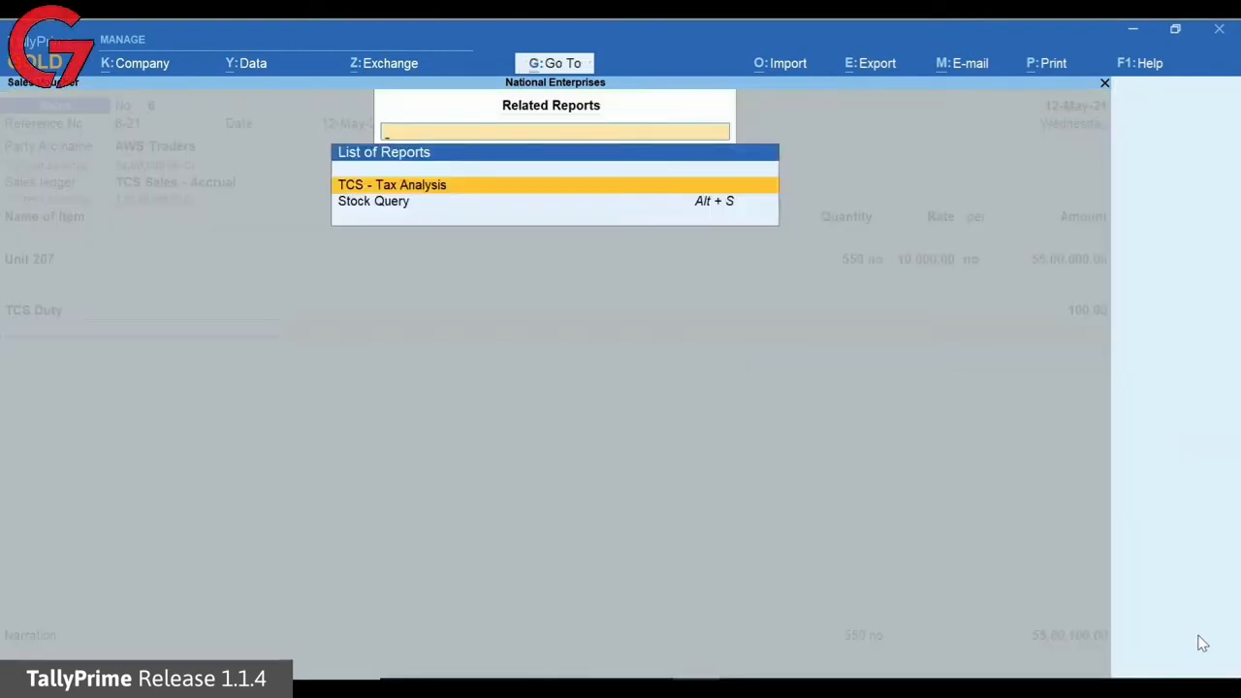
key("Return")
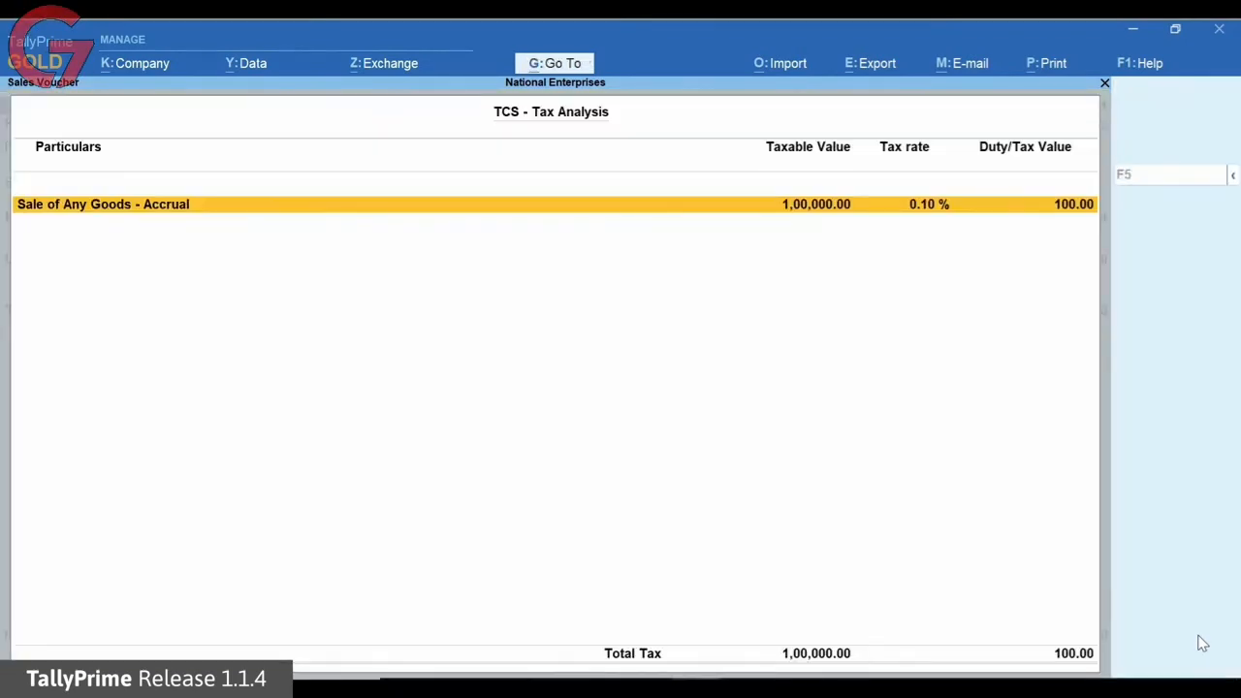
key("alt+F5")
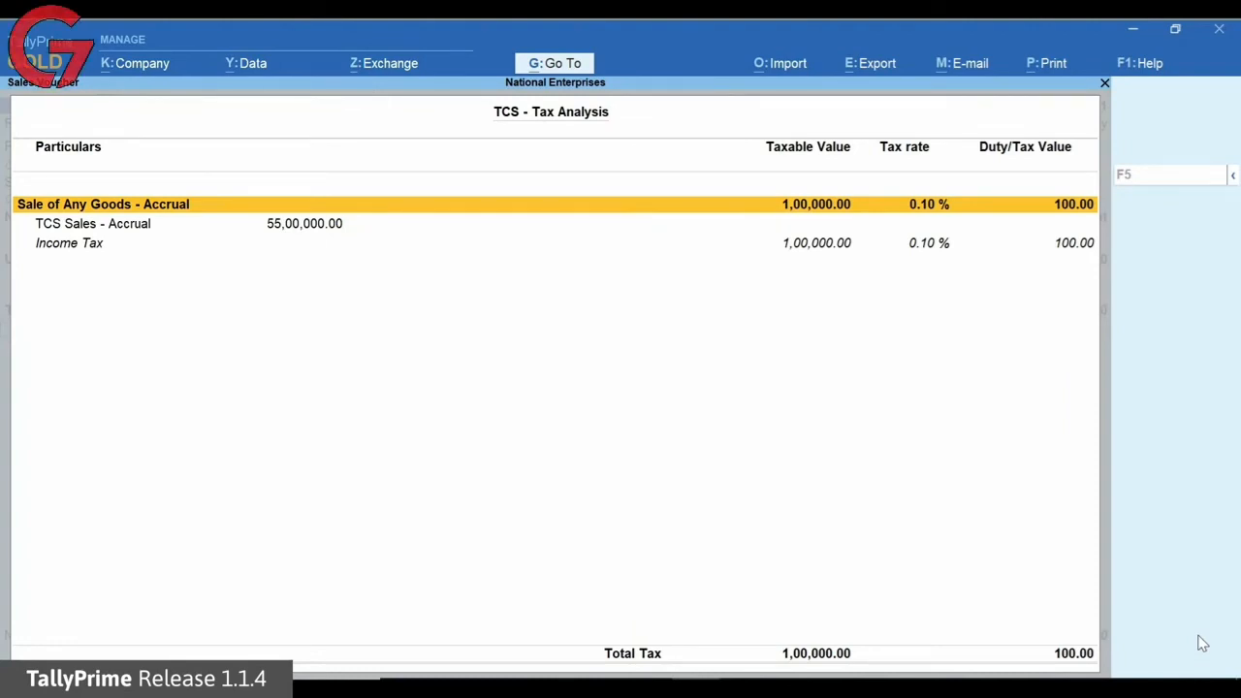
key("Escape")
End the ledger entries and allocate 54,00,000 of the AWS Traders sale against advance reference 4 using Agst Ref
key("Return")
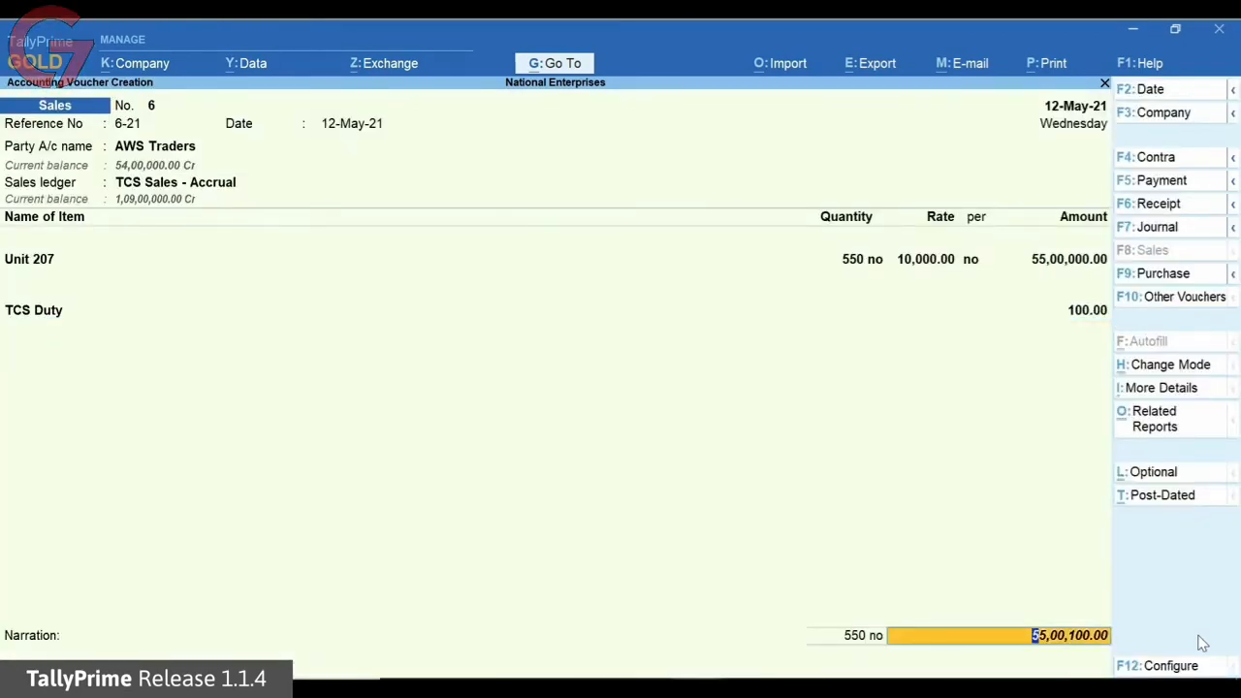
key("Return")
key("Up")
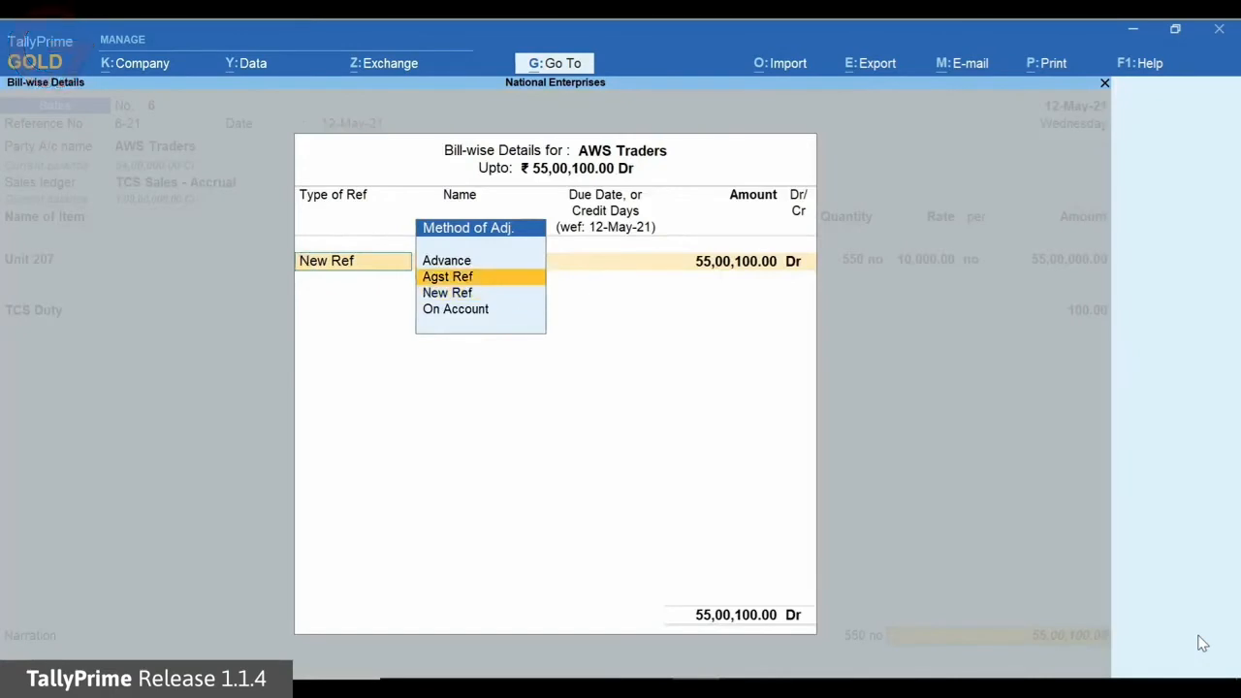
key("Return")
key("Up")
key("Return")
type("54000")
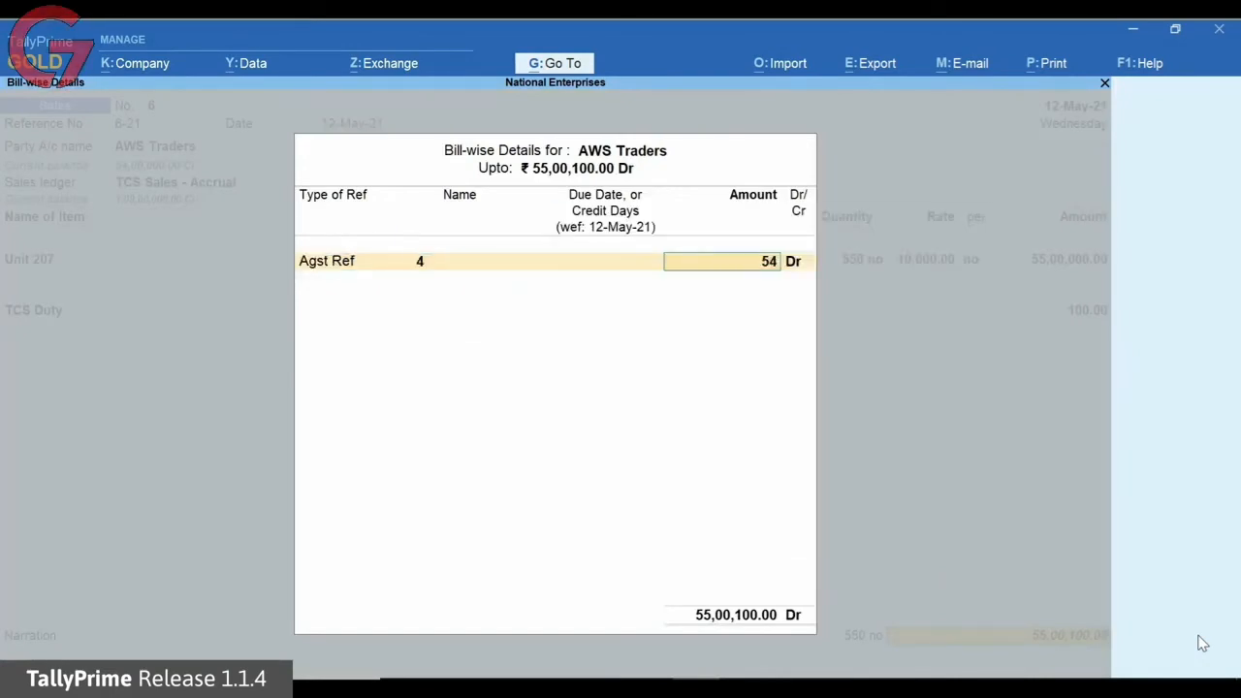
key("Return")
Accept the remaining bill-wise allocation and save the AWS Traders sales voucher
key("Return")
key("Return")
key("Return")
key("Return")
key("Return")
key("Return")
key("Return")
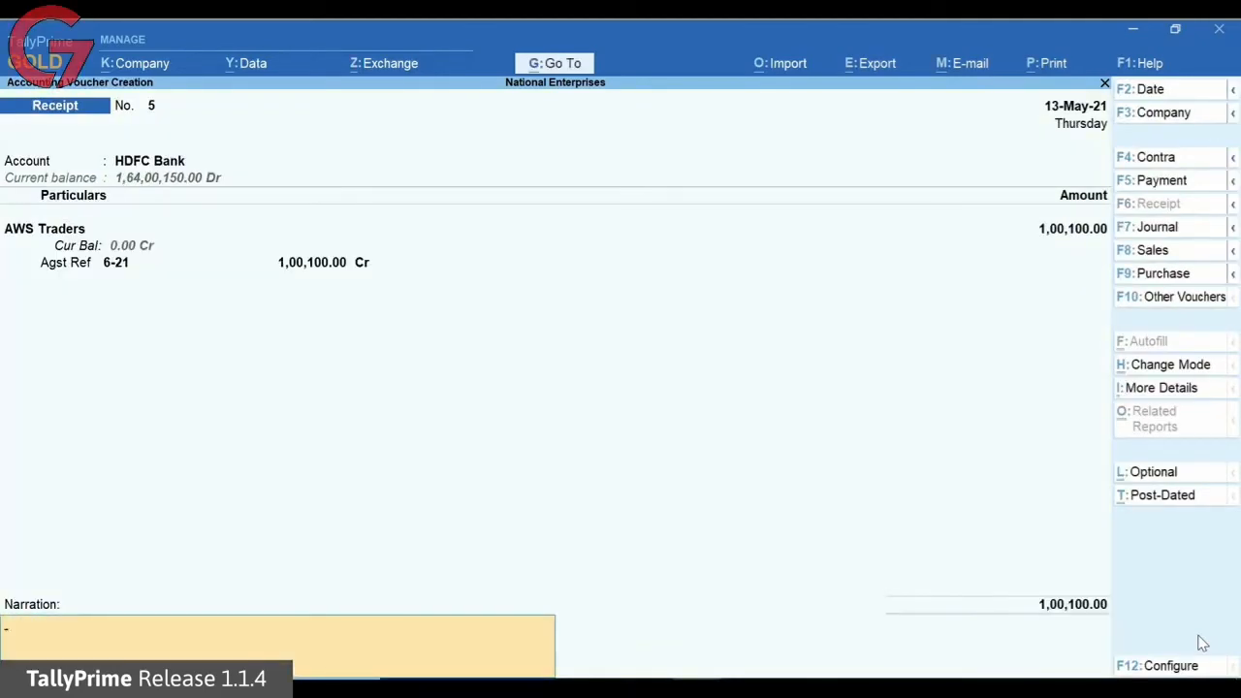
Leave the narration blank on the AWS Traders receipt allocated against bill 6-21 and accept it
key("Return")
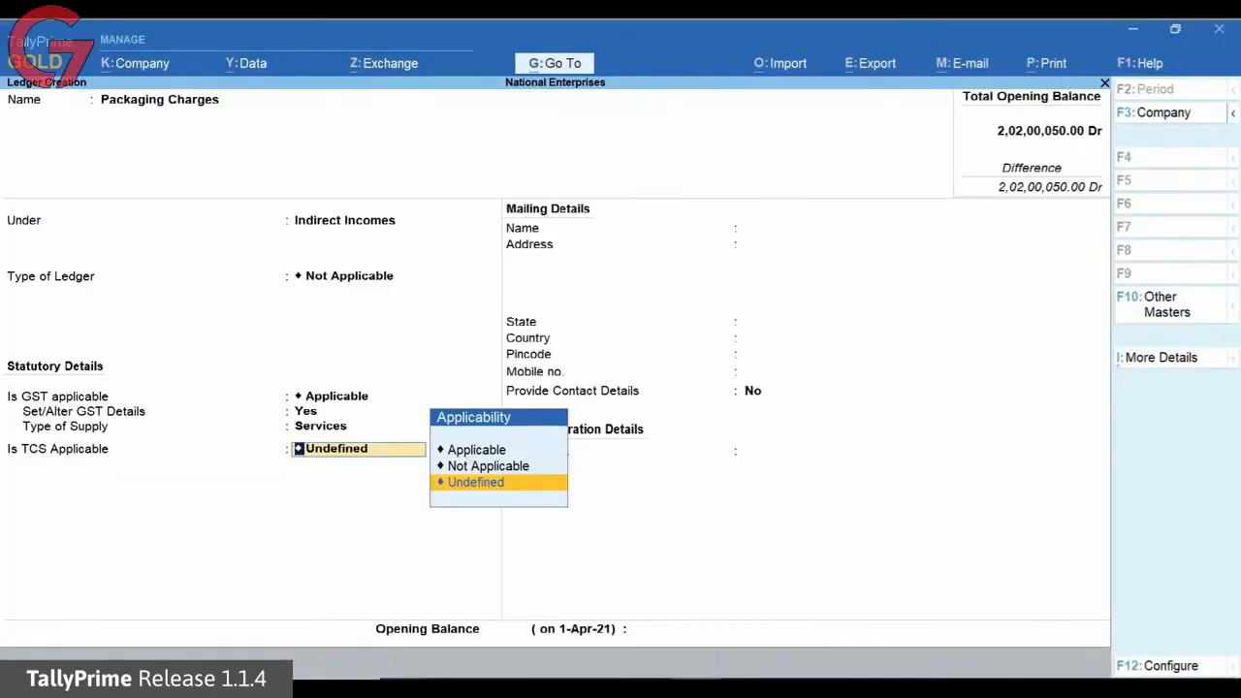
Set TCS to Applicable for the Packaging Charges ledger and choose Any as its nature of goods
key("Up")
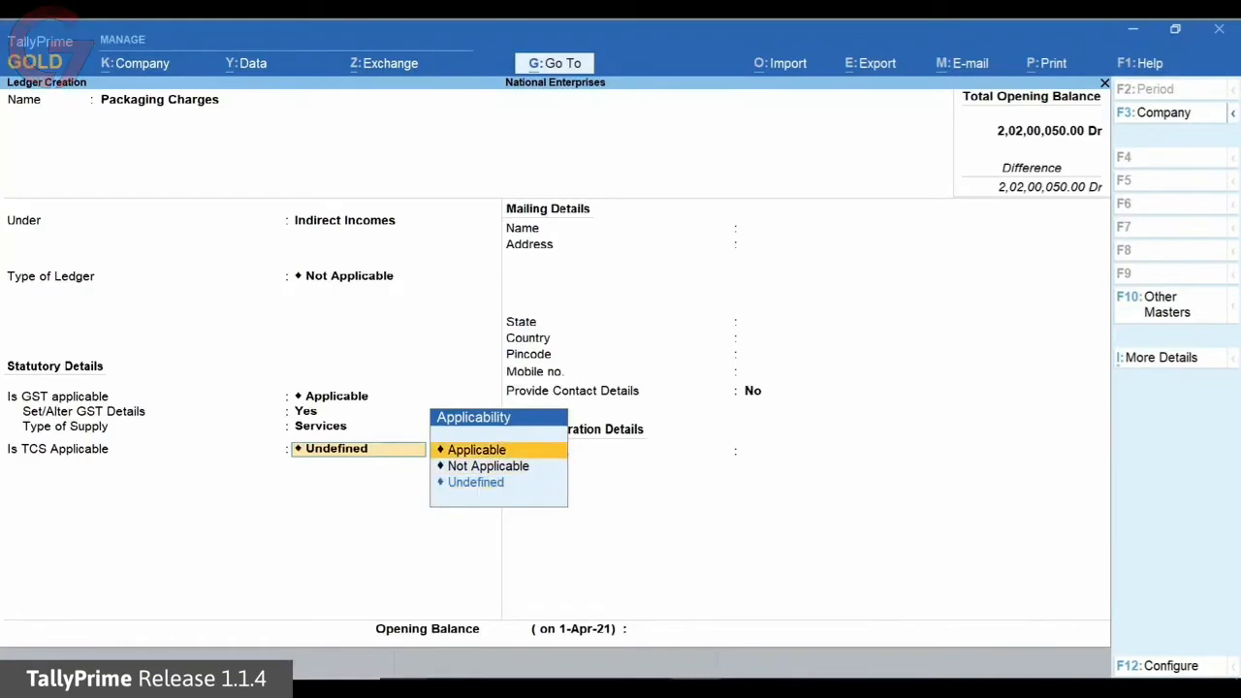
key("Up")
key("Return")
key("Up")
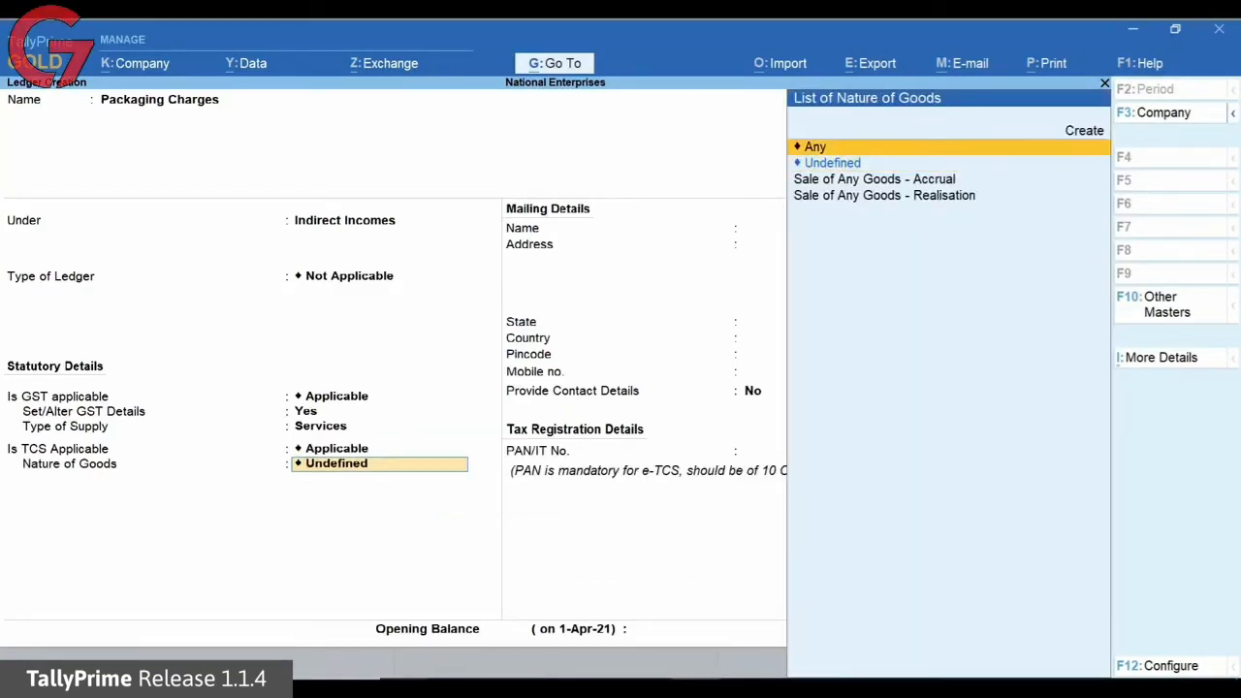
key("Return")
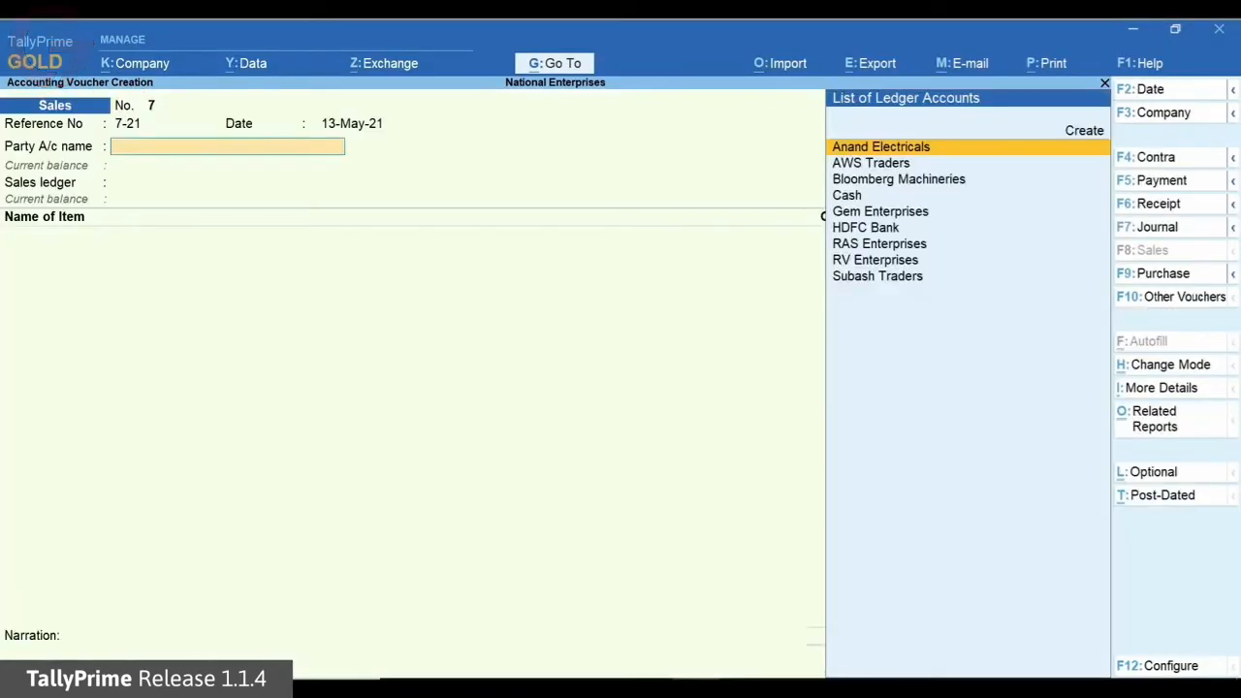
Set Gem Enterprises as the party and TCS Sales - Accrual as the sales ledger in sales voucher 7-21
key("Down")
key("Down")
key("Down")
key("Down")
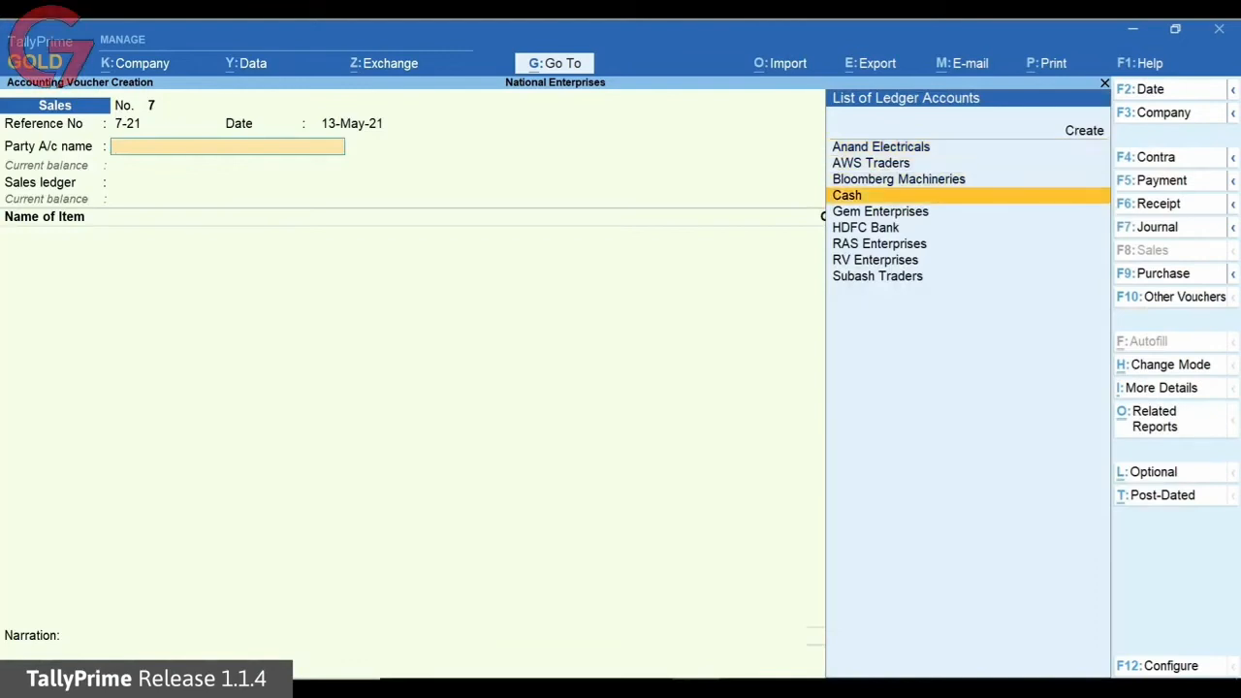
key("Return")
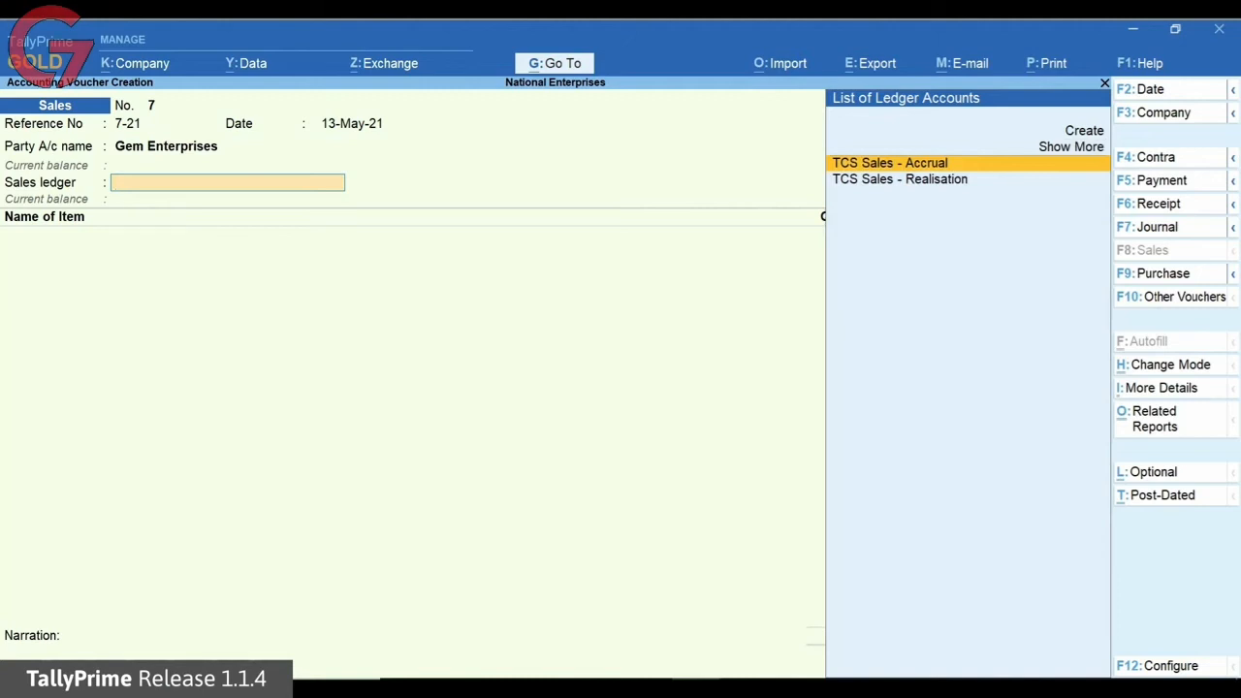
key("Return")
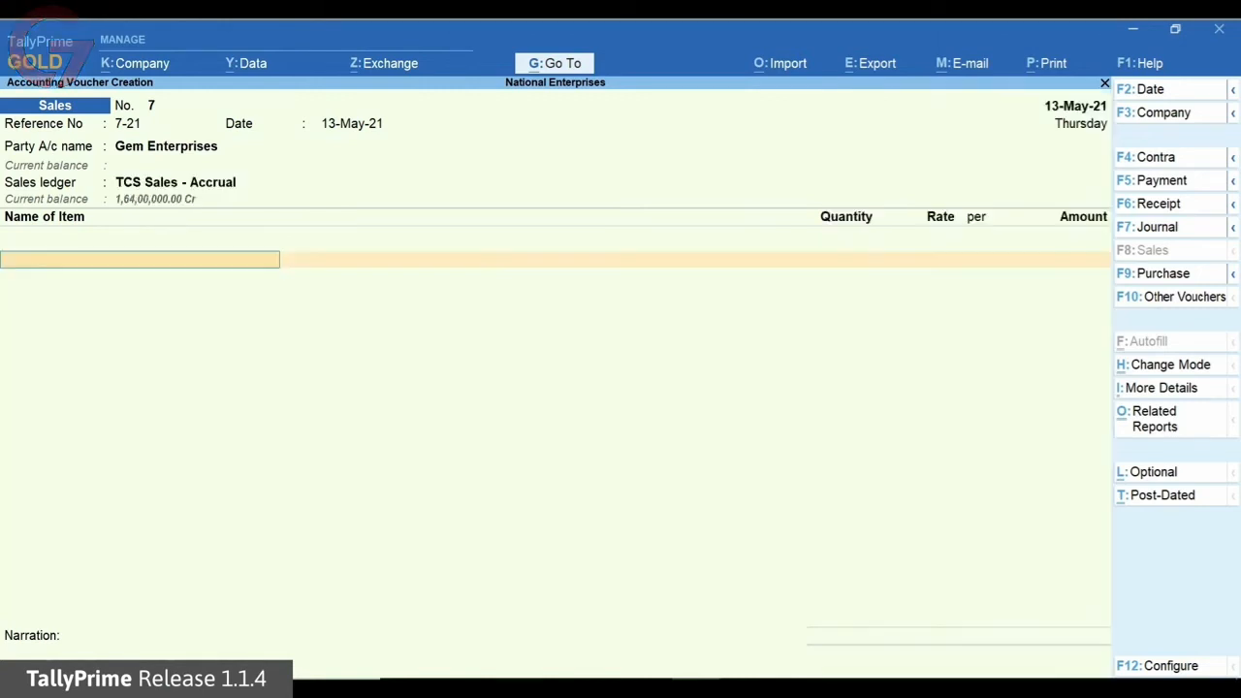
Add stock item Unit 207 with a quantity of 520 no at a rate of 10,000
key("Down")
key("Return")
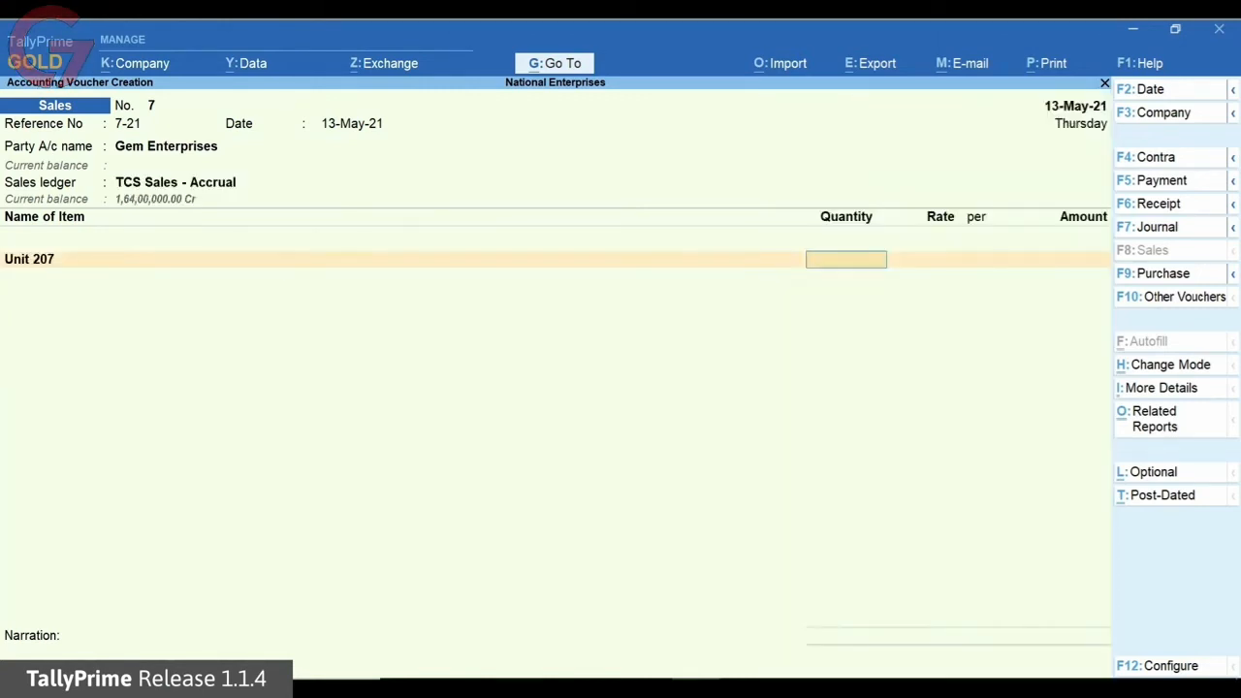
type("520")
key("Return")
key("Return")
key("Return")
key("Return")
Add the Packaging Charges ledger with an amount of 25,000 to the Gem Enterprises sale
type("P")
key("Return")
type("25000")
key("Return")
Add the CGST, SGST and TCS Duty ledgers to the Gem Enterprises sale
type("C")
key("Return")
key("Return")
type("S")
key("Return")
key("Return")
type("T")
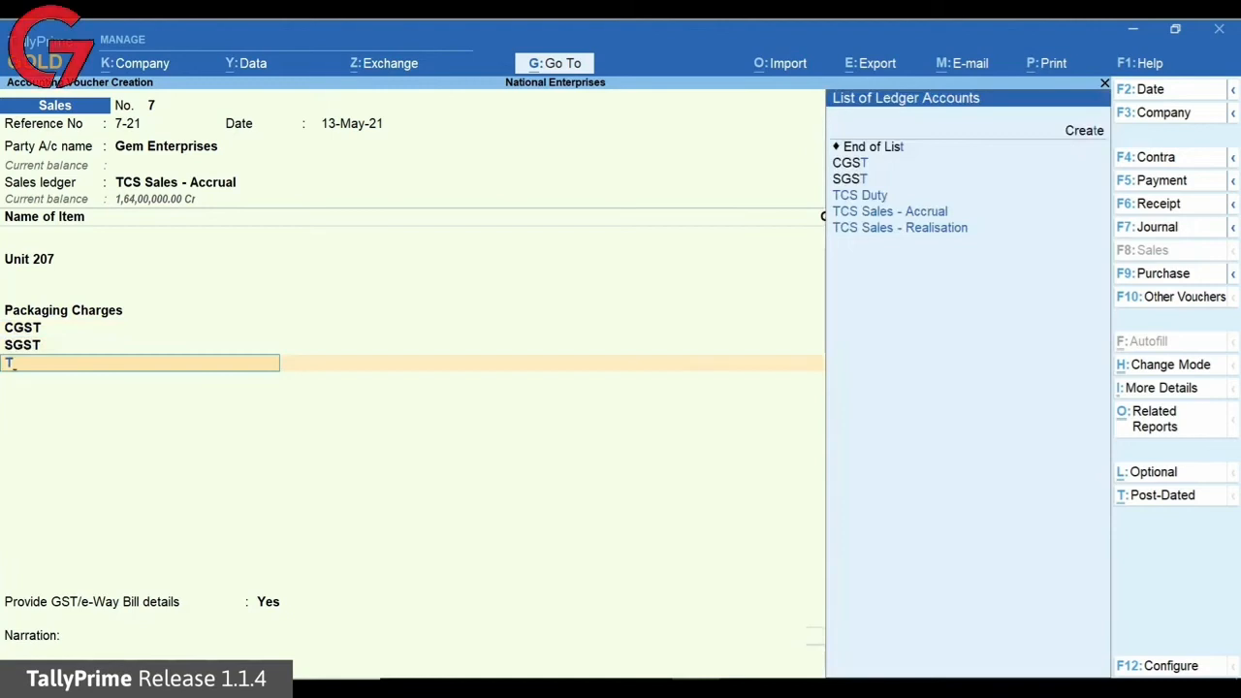
key("Return")
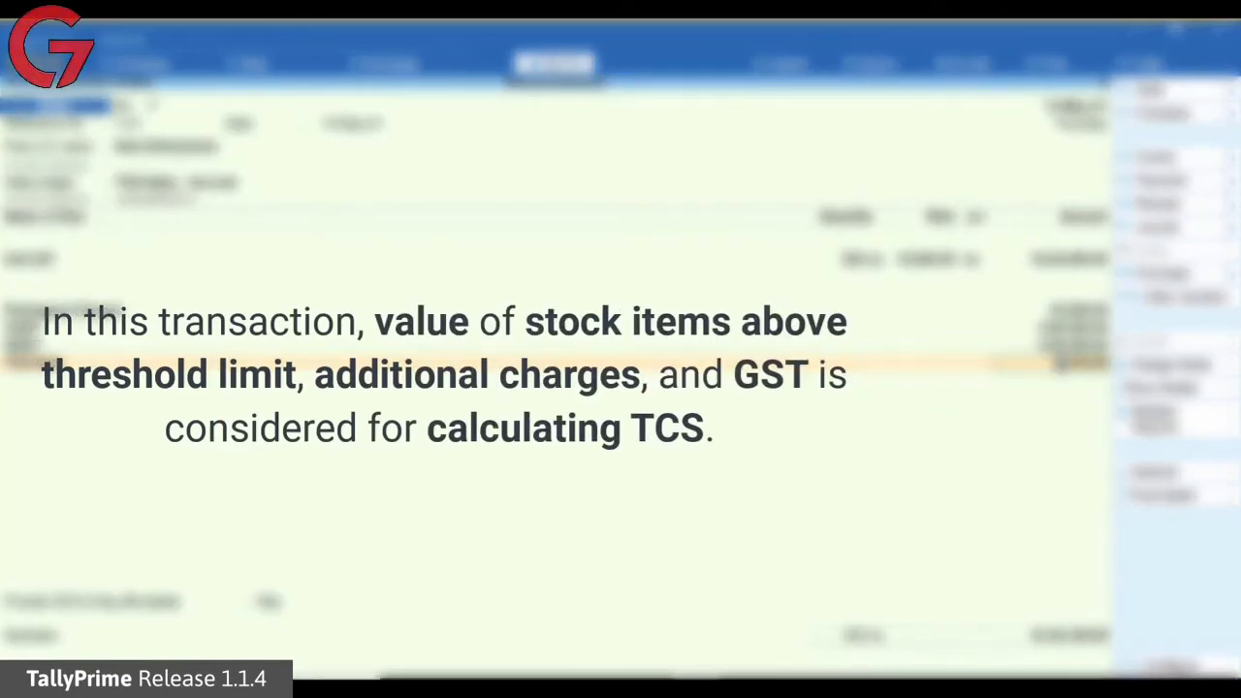
key("Return")
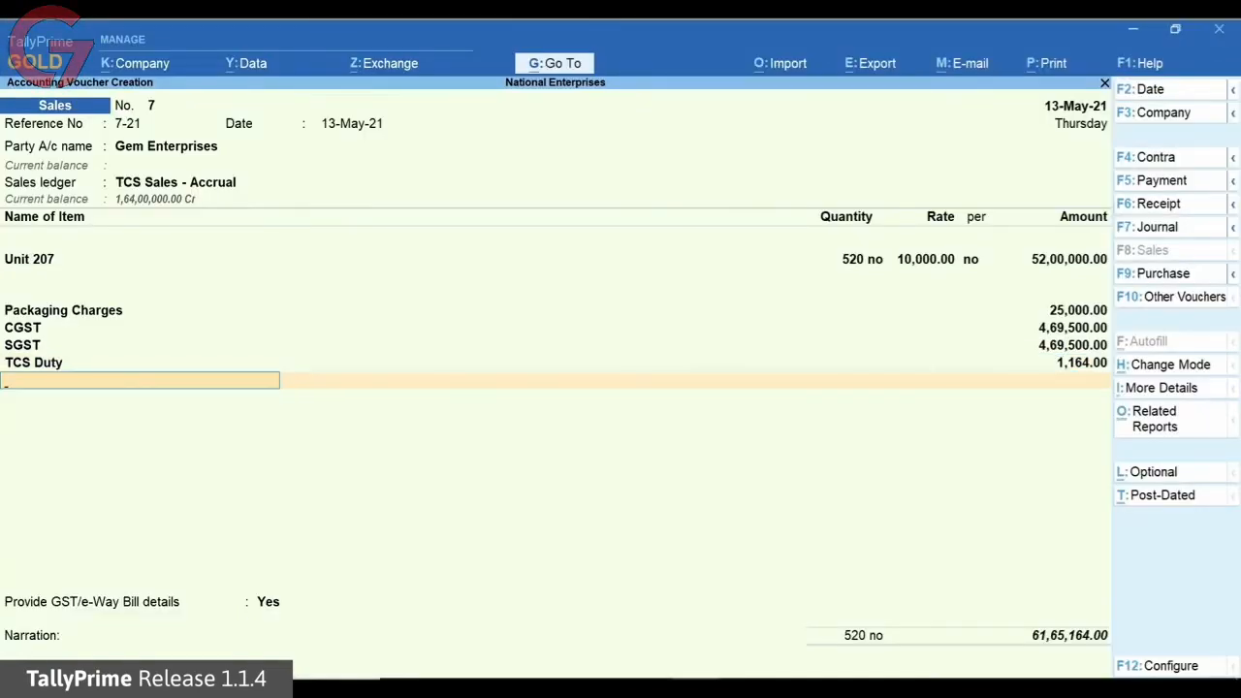
Examine the detailed TCS - Tax Analysis for the Gem Enterprises sale and return to the voucher
key("ctrl+j")
key("Down")
key("Return")
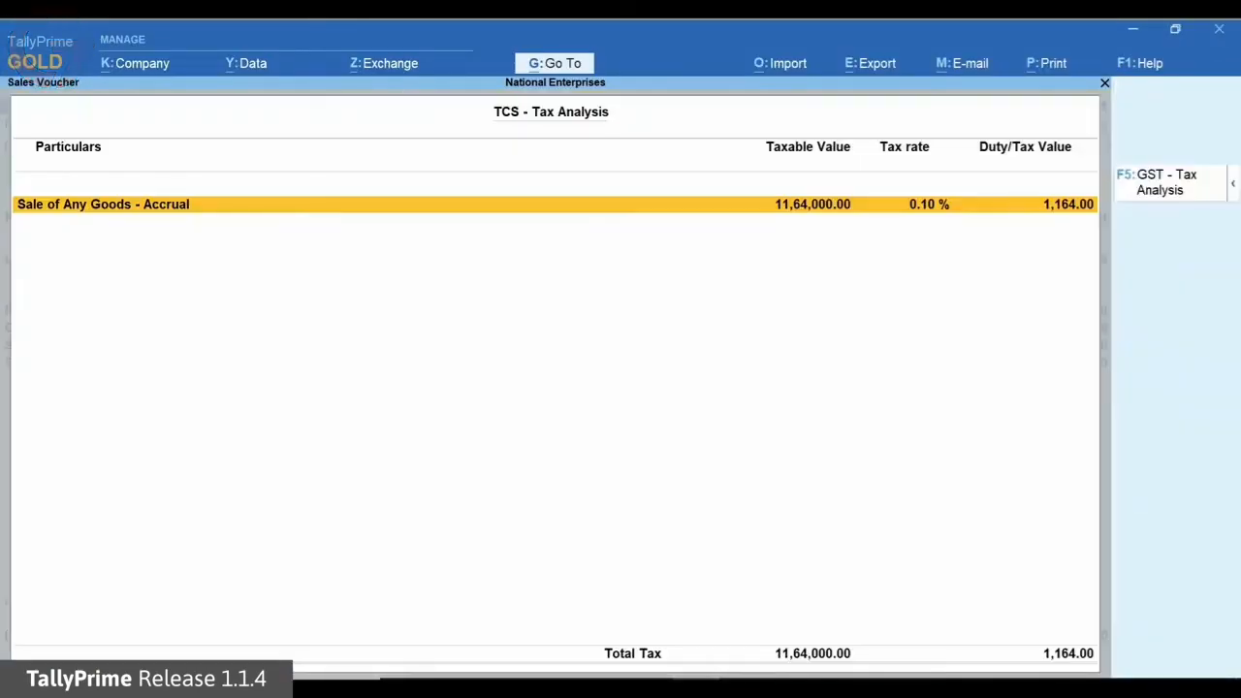
key("shift+Return")
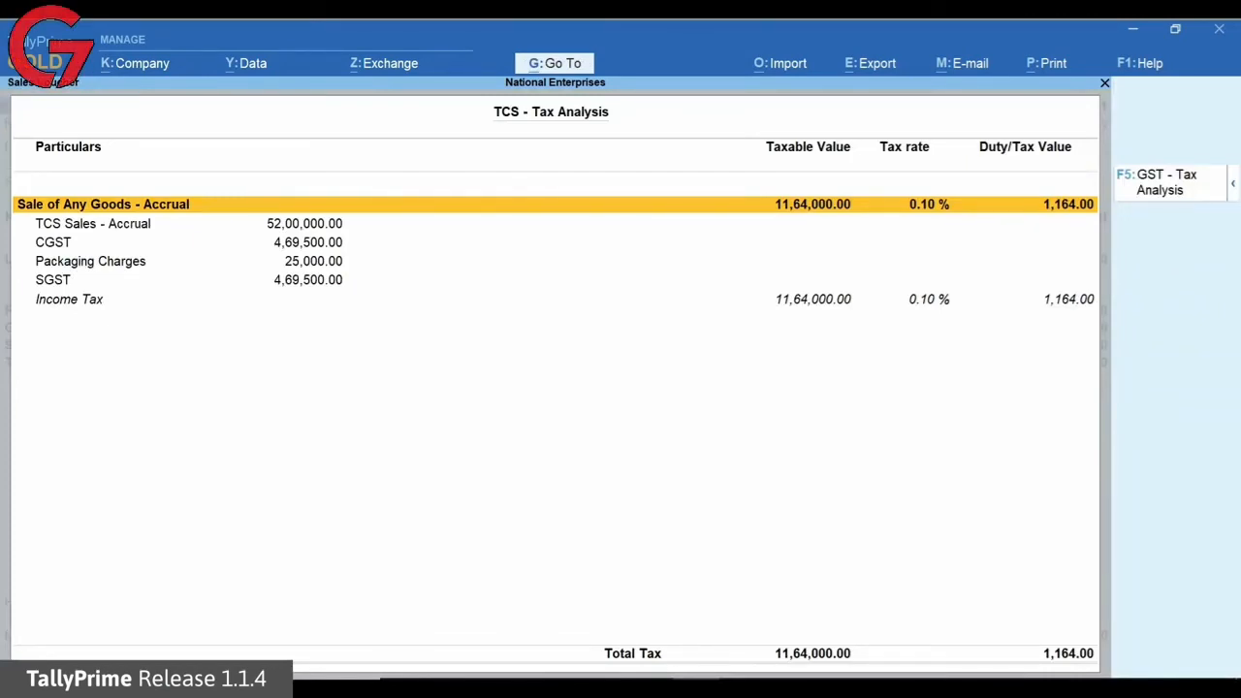
key("Escape")
End the ledger entries, set Provide GST/e-Way Bill details to No, and save the Gem Enterprises sales voucher
key("Return")
key("n")
key("Return")
key("Return")
key("Return")
key("Return")
key("Return")
key("Return")
key("Return")
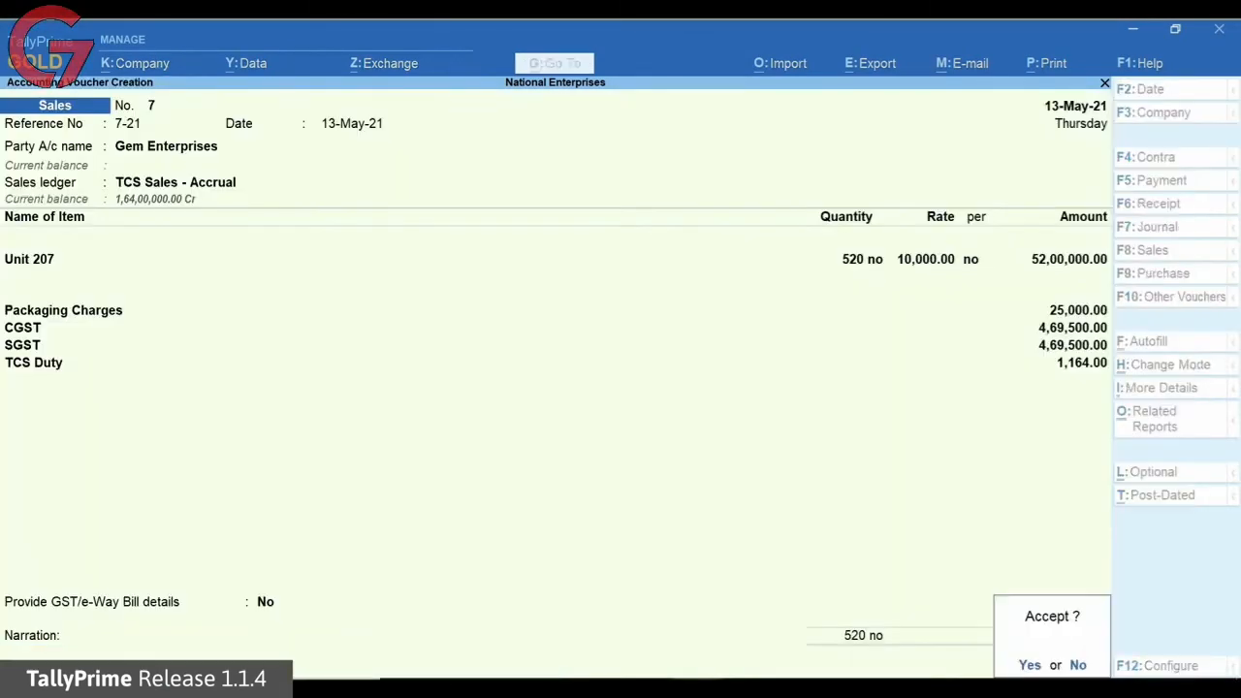
key("Return")
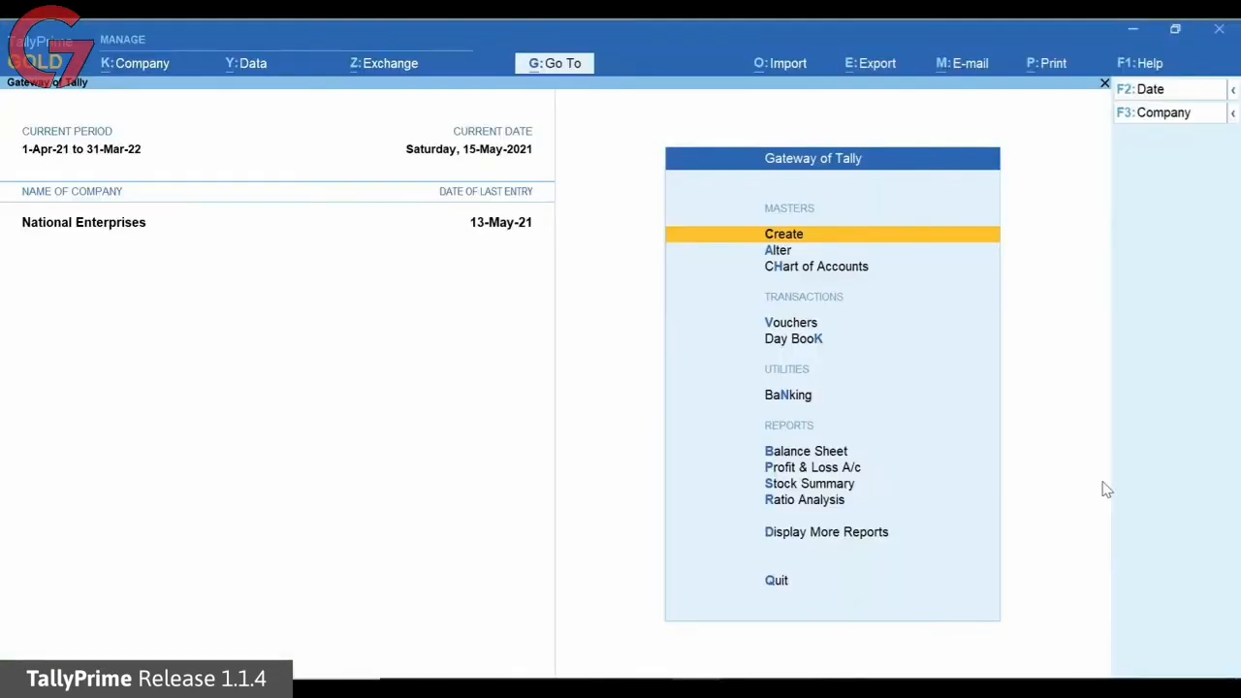
Create a ledger named Oris Enterprises under Sundry Debtors, keeping bill-by-bill balances enabled
key("Return")
key("Down")
key("Return")
type("Oris Enterprises")
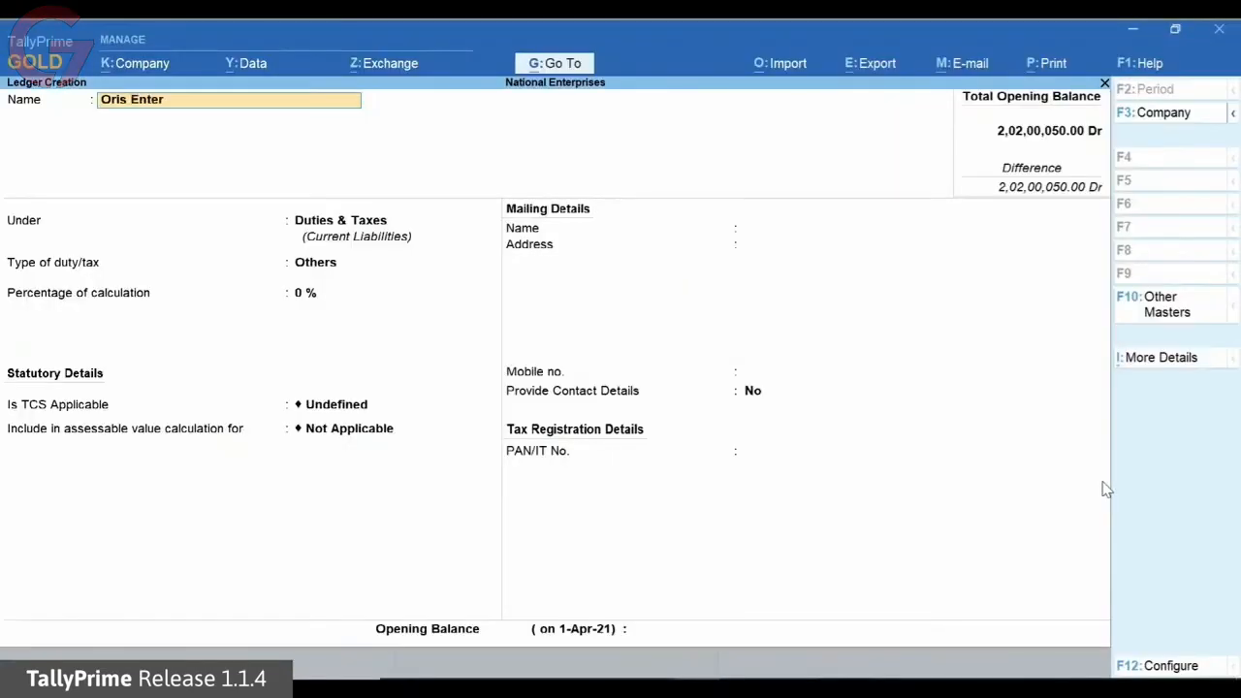
key("Return")
type("Su")
key("Down")
key("Return")
key("Return")
key("Return")
key("Return")
Make TCS applicable for Oris Enterprises and set the buyer/lessee type to Company - Resident
key("y")
key("Return")
key("Down")
key("Down")
key("Down")
key("Down")
key("Down")
key("Return")
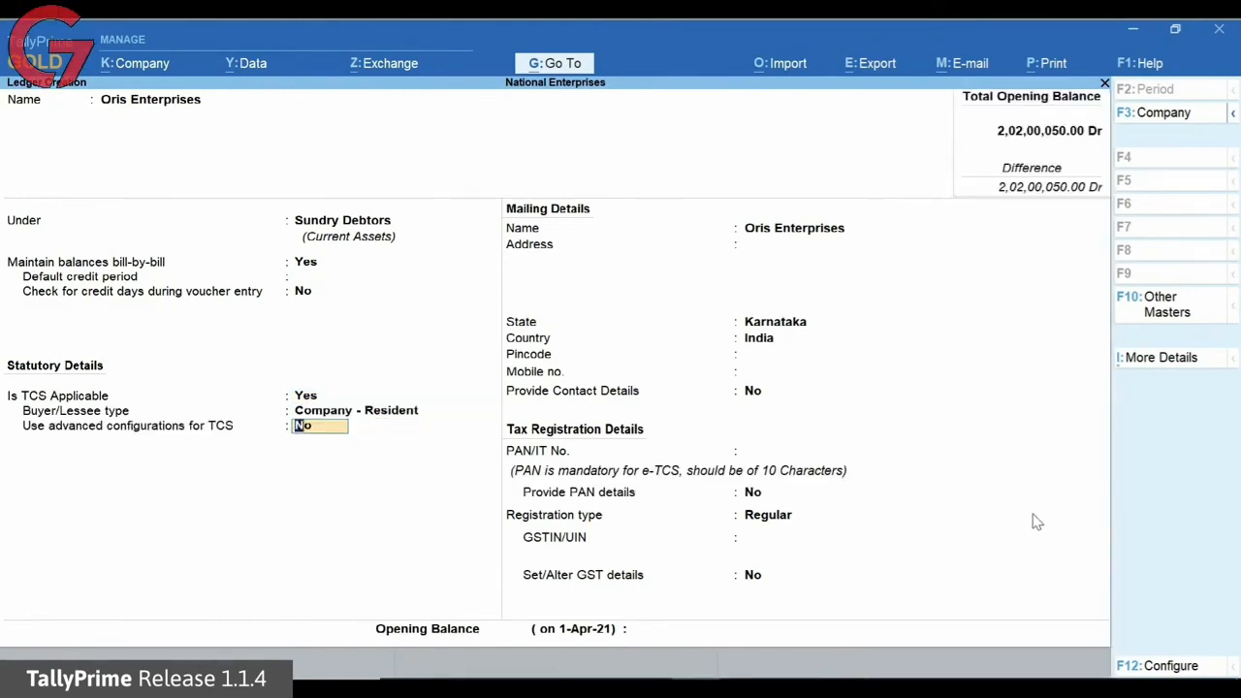
Enable advanced TCS configurations to override realisation-based tax calculation for Sale of Any Goods - Realisation, and save the Oris Enterprises ledger
key("y")
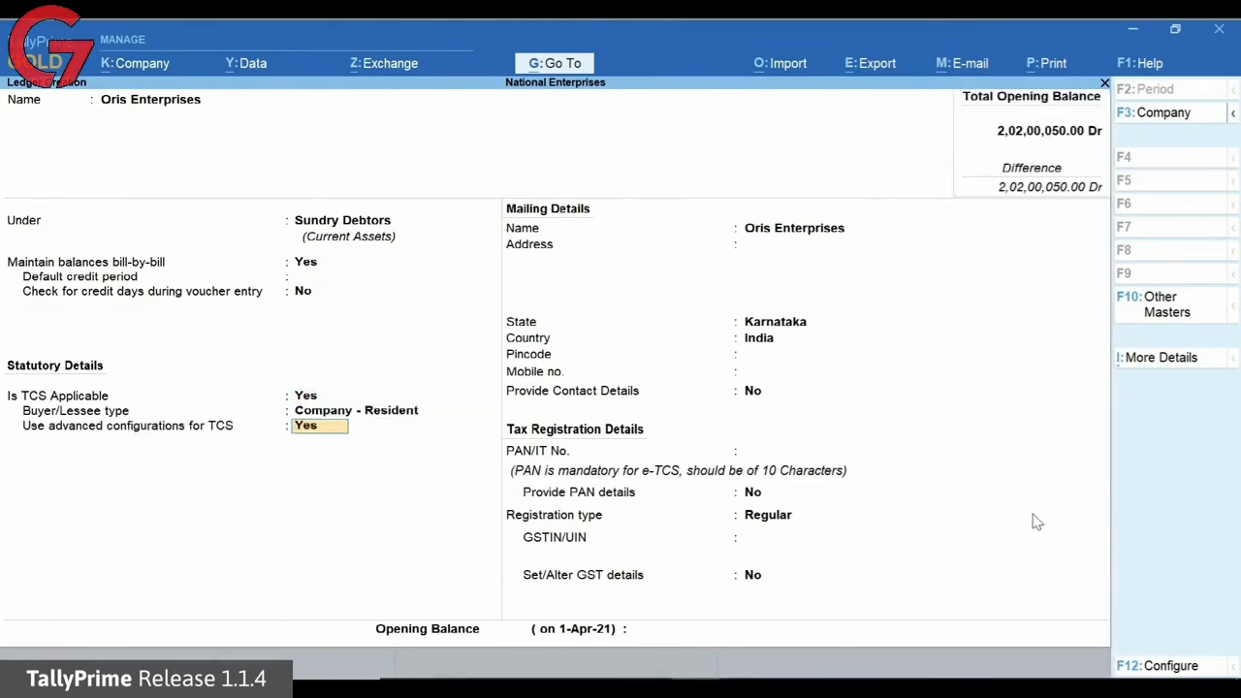
key("Return")
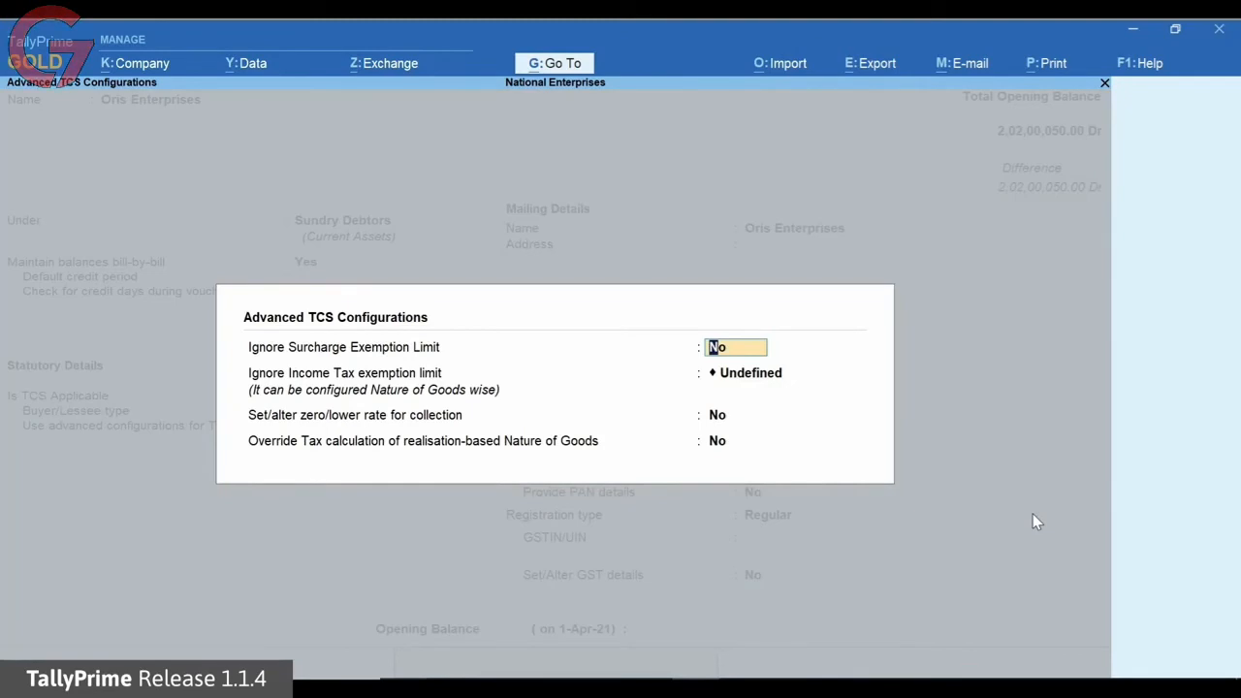
key("Return")
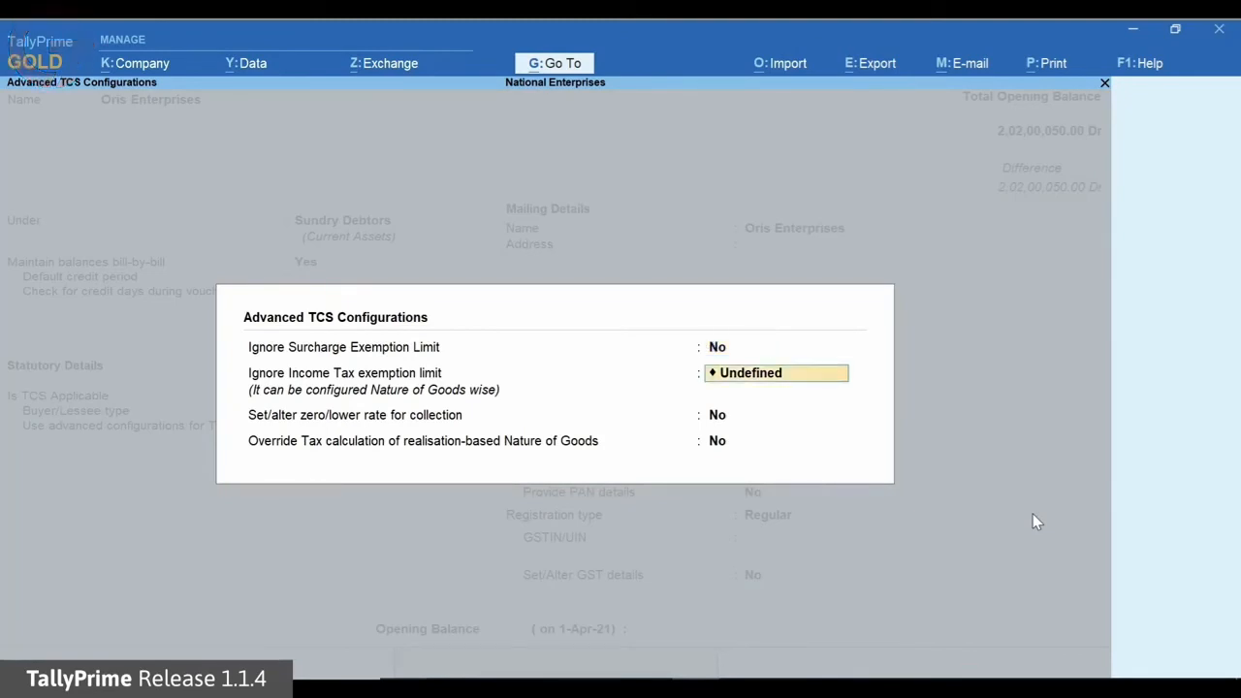
key("Return")
key("Return")
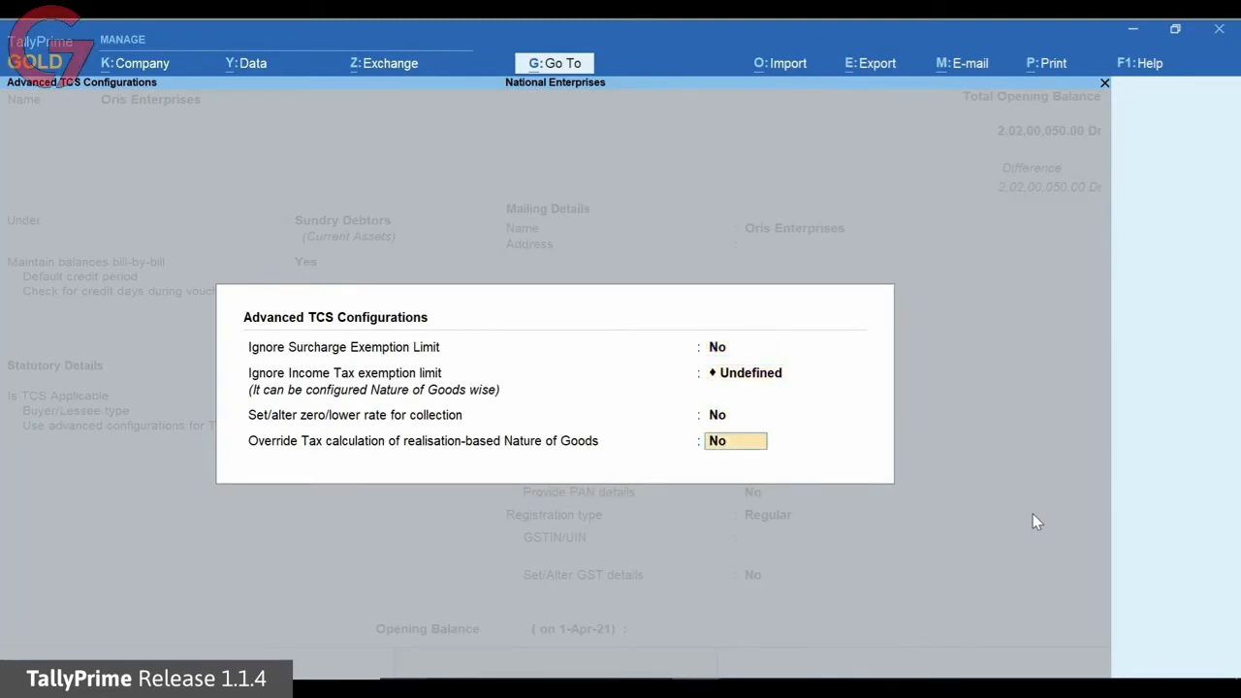
type("yes")
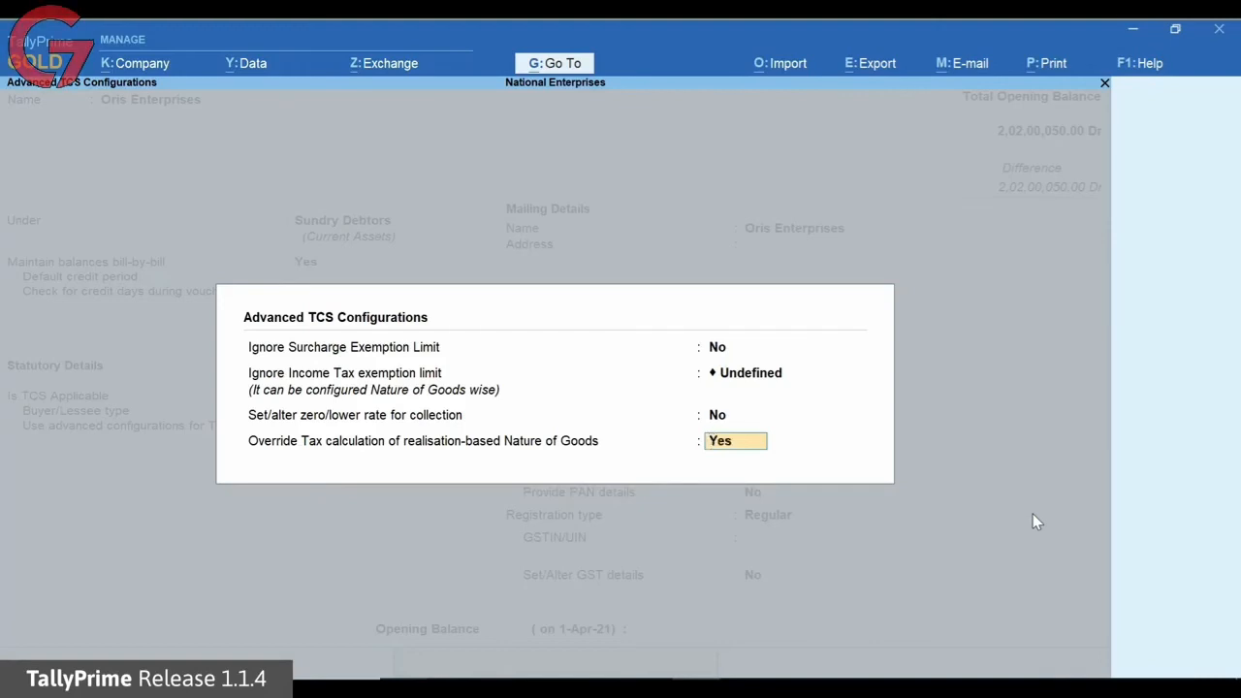
key("Return")
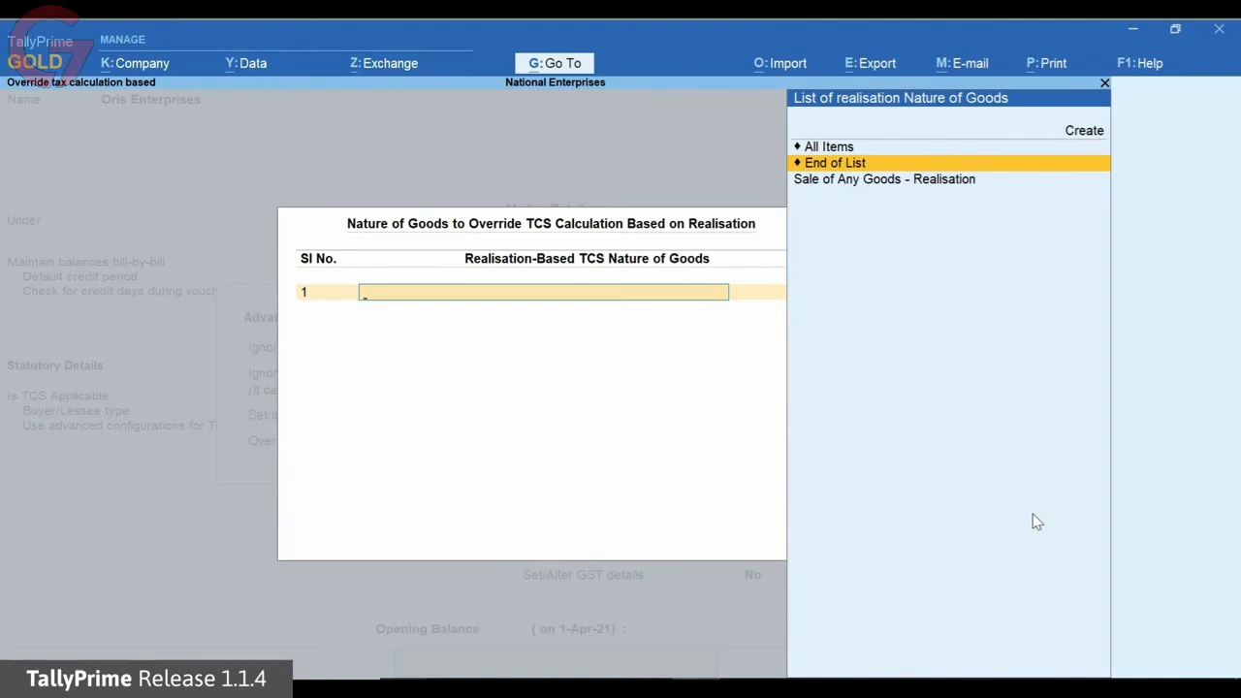
key("Down")
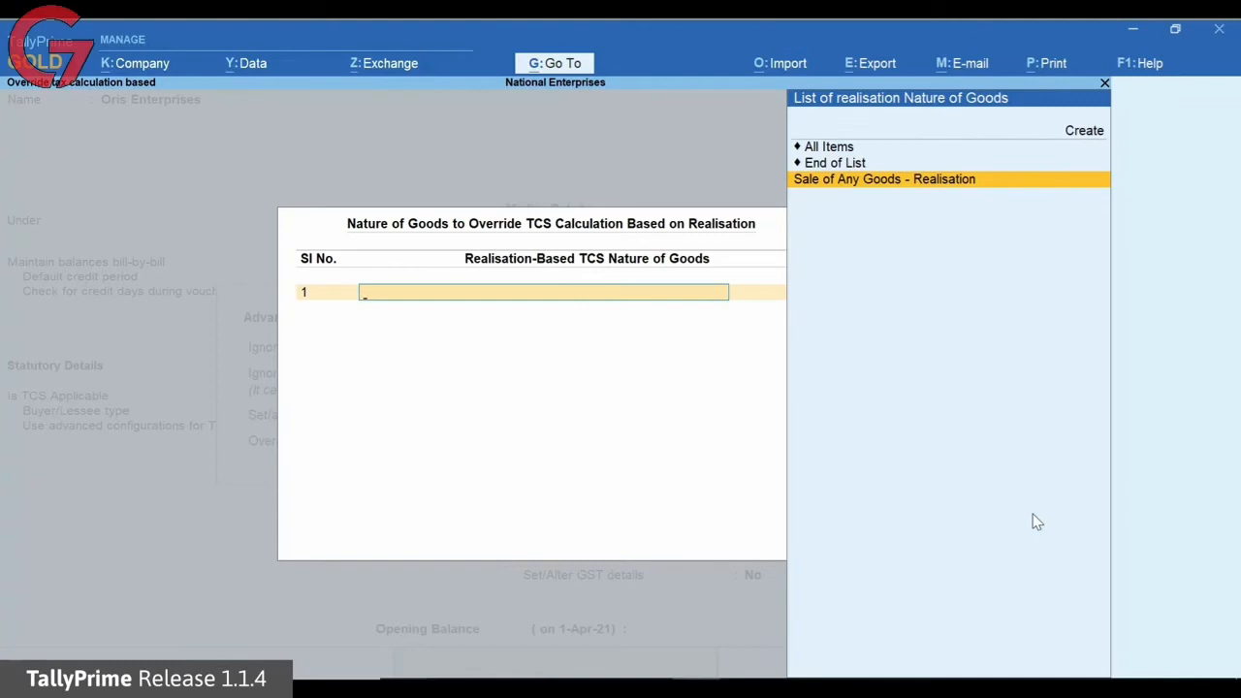
key("Return")
key("Return")
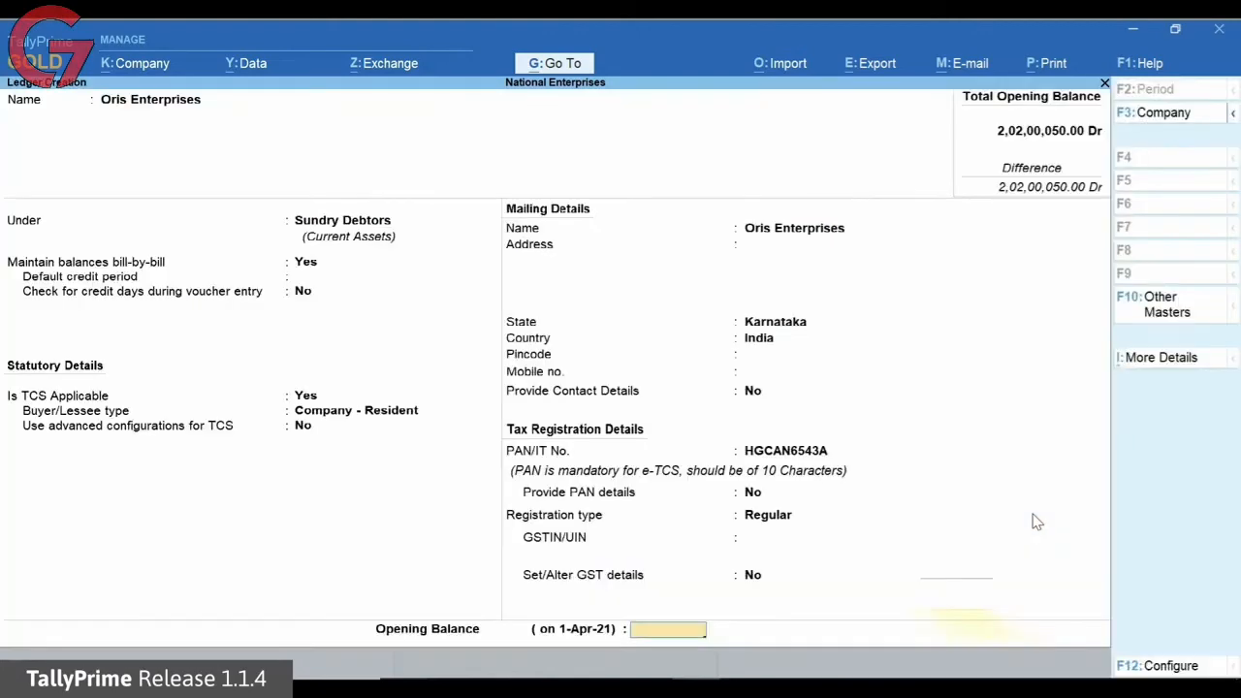
key("Return")
key("Return")
Start a sales voucher with reference number 8-21 dated 15-May-21
key("Down")
key("Down")
key("Down")
key("Return")
type("8-")
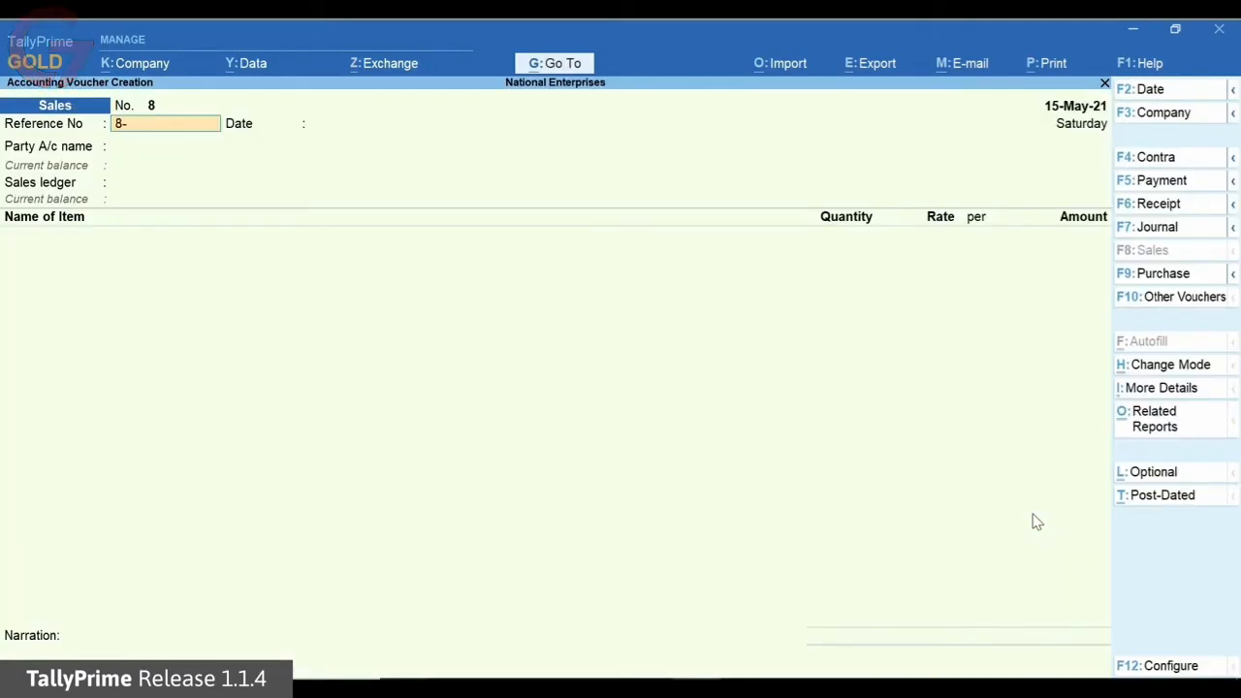
type("21")
key("Return")
key("Return")
Set Oris Enterprises as the party and TCS Sales - Realisation as the sales ledger
key("Down")
key("Down")
key("Down")
key("Down")
key("Down")
key("Down")
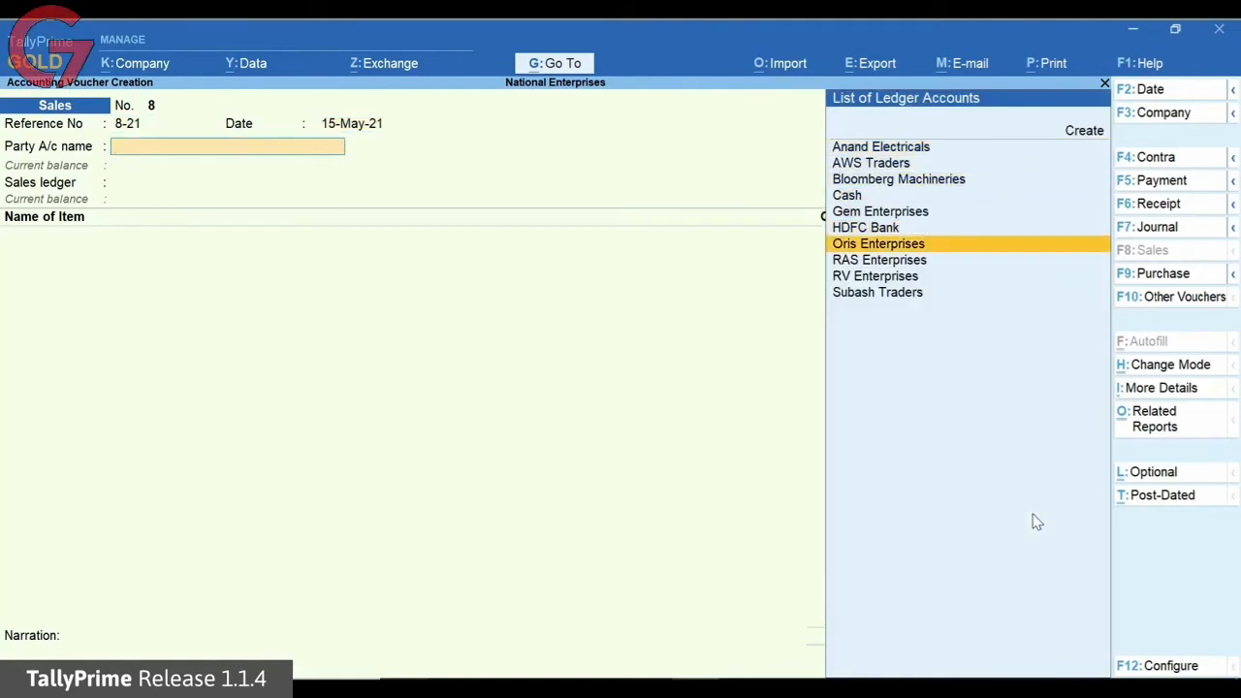
key("Return")
key("Return")
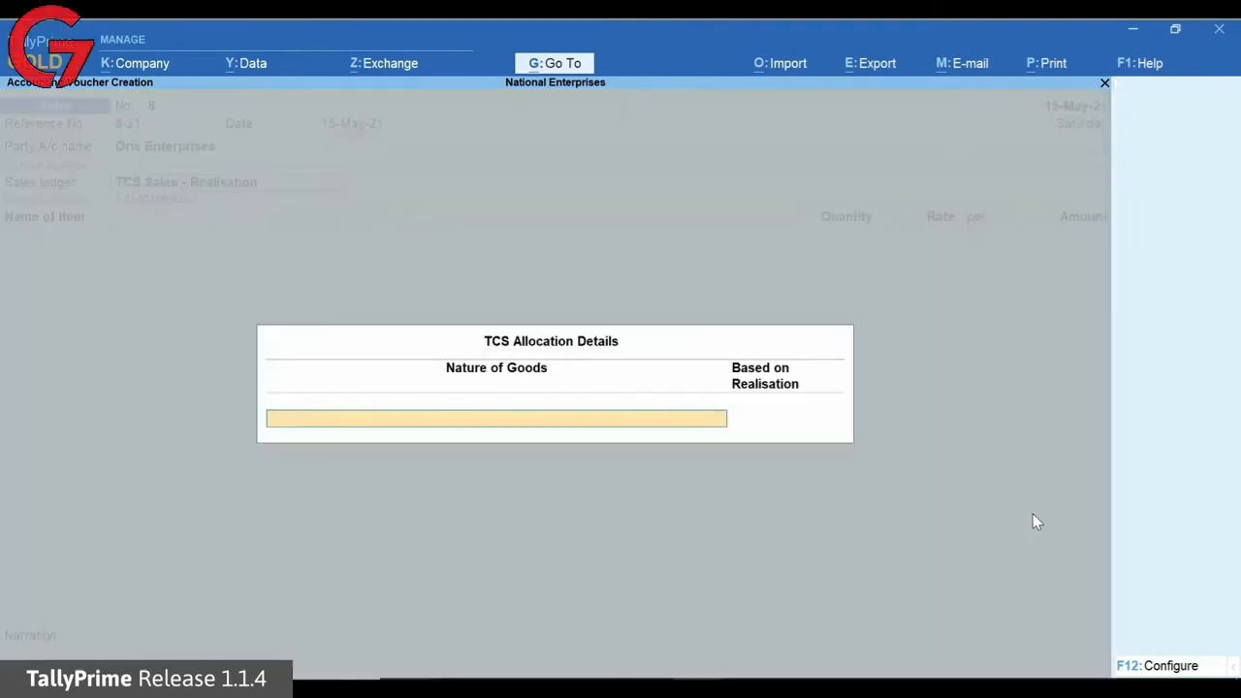
Allocate TCS to Sale of Any Goods - Realisation with Based on Realisation kept at No
key("Down")
key("Down")
key("Down")
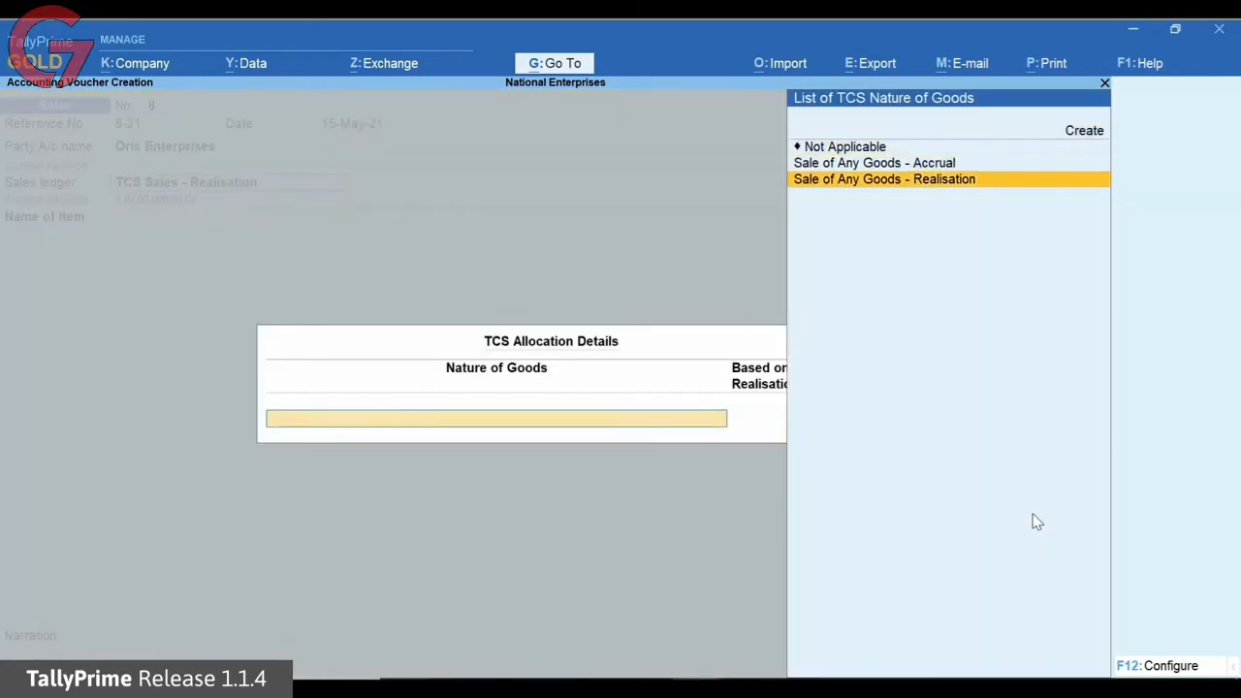
key("Return")
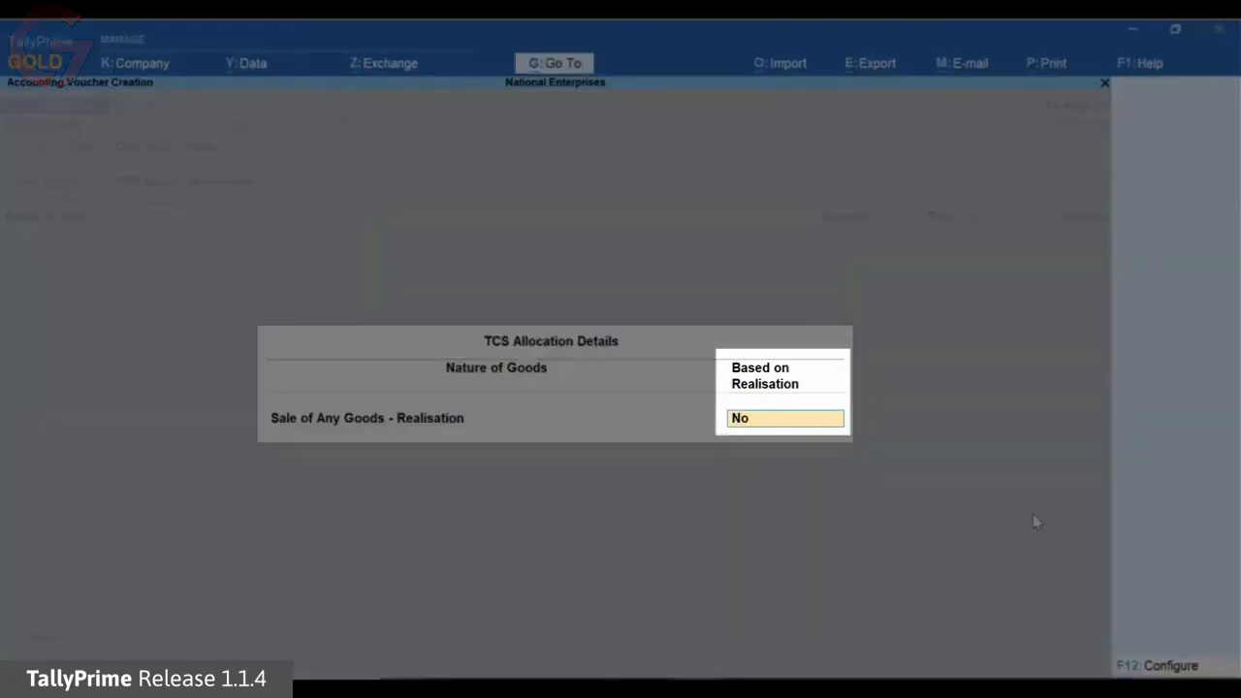
key("Return")
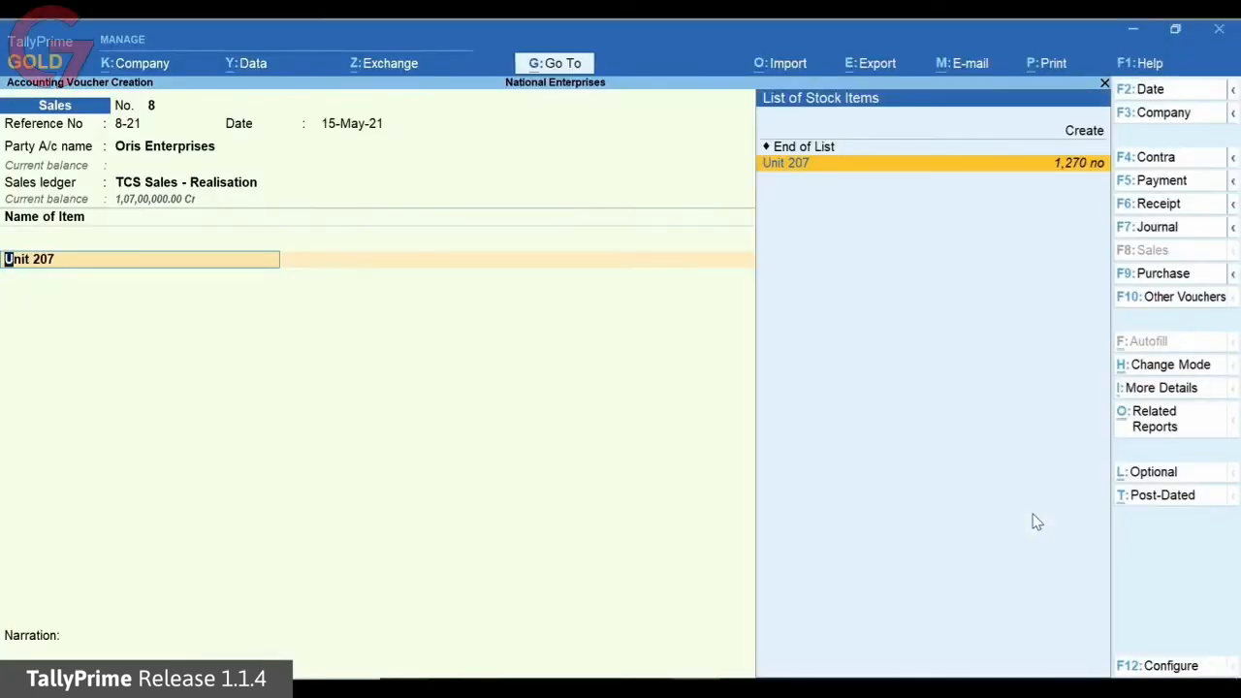
Add stock item Unit 207 with a quantity of 510 no at a rate of 10,000 to the Oris Enterprises sale
key("Return")
type("510")
key("Return")
key("Return")
key("Return")
key("Return")
key("Return")
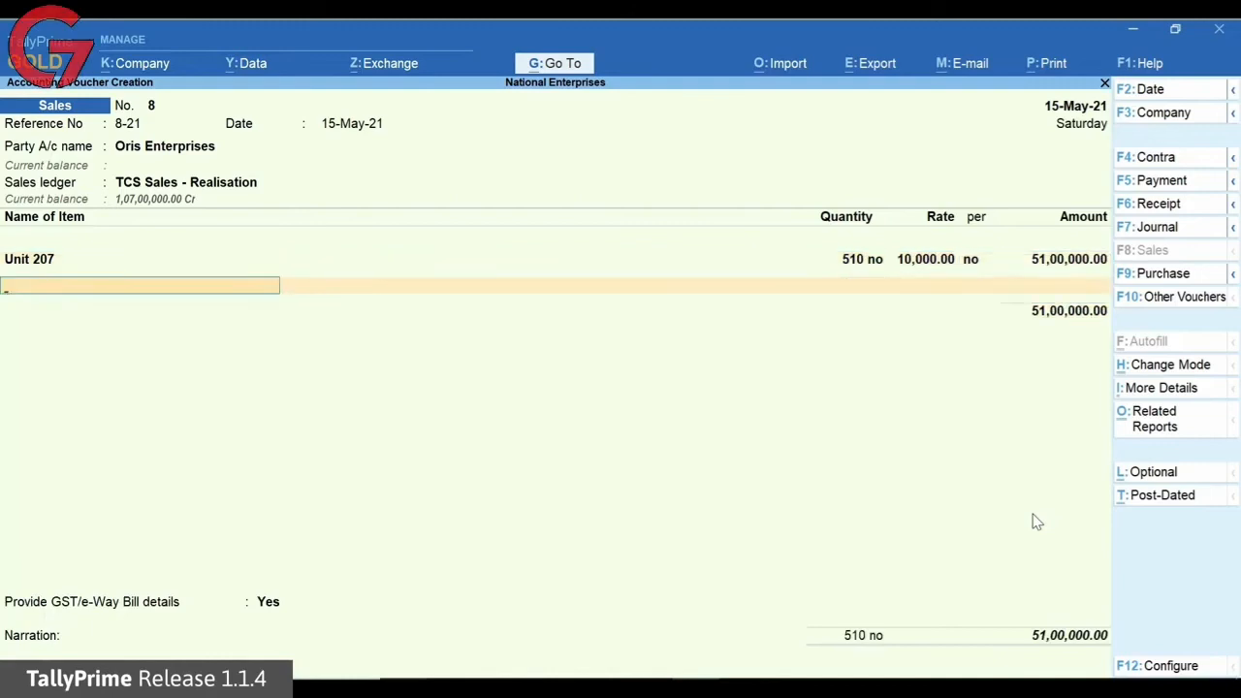
Add the TCS Duty ledger, set Provide GST/e-Way Bill details to No, and save the Oris Enterprises sales voucher
type("T")
key("Down")
key("Down")
key("Down")
key("Return")
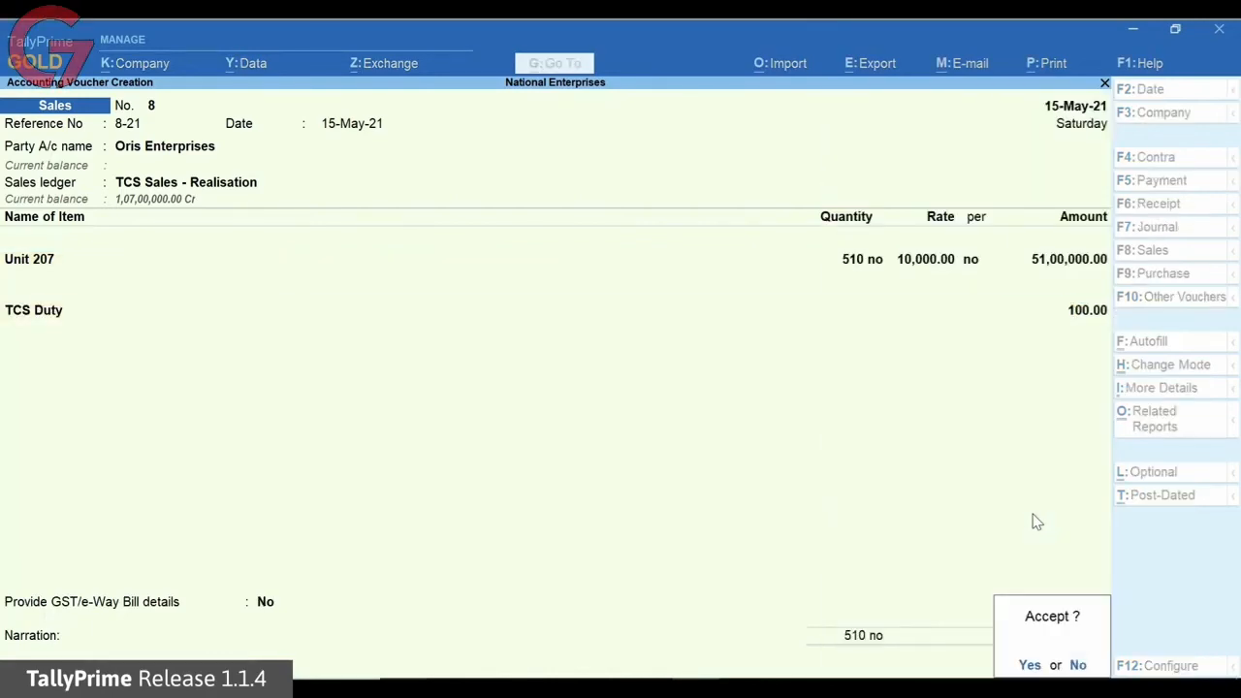
key("Return")
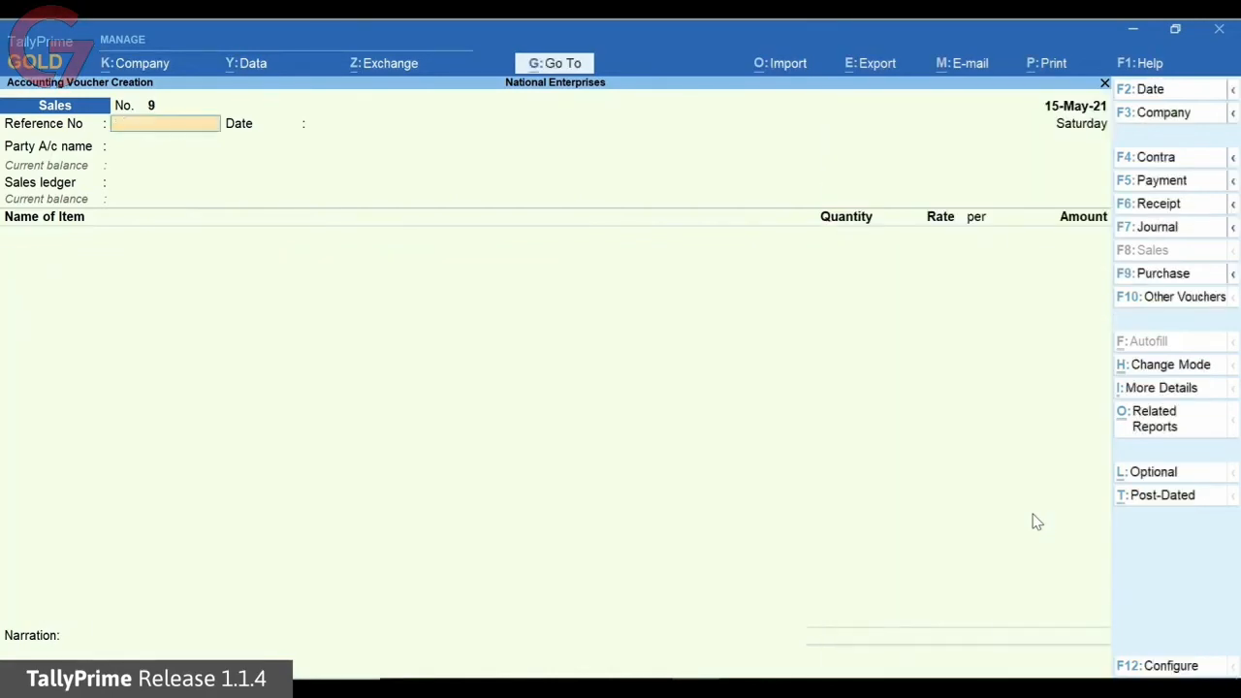
Enter reference number 9-21 and the date 15-May-21 for sales voucher 9
type("9-21")
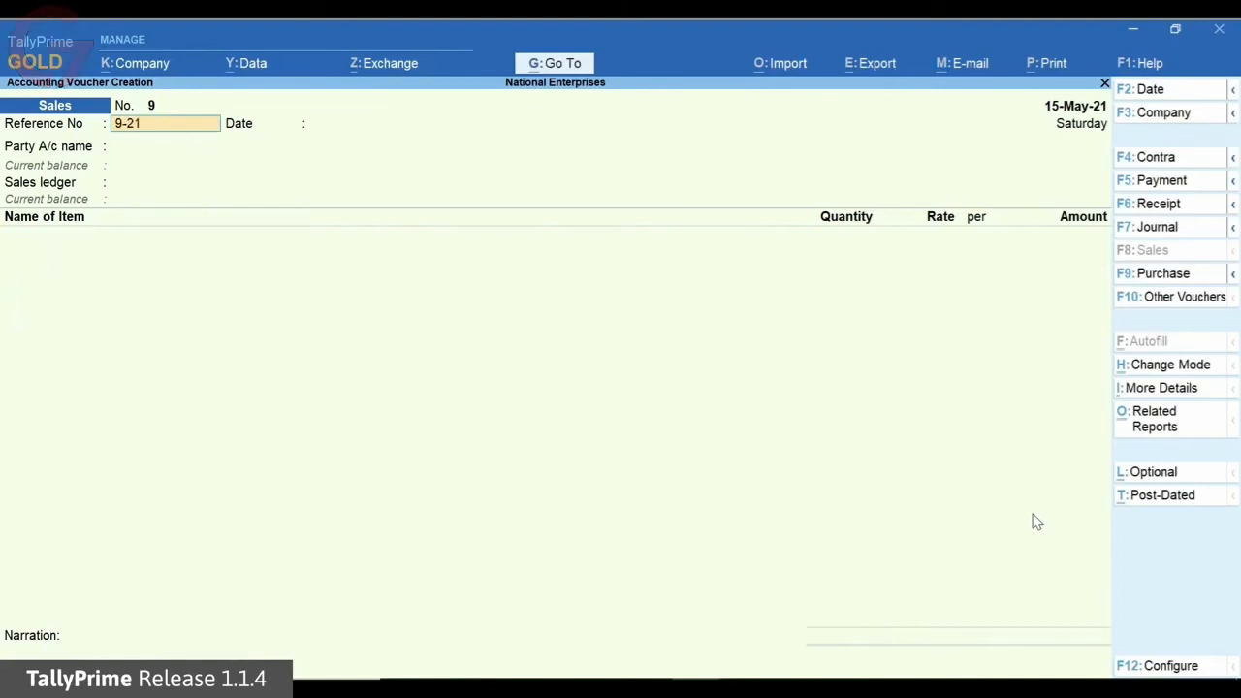
key("Return")
key("Return")
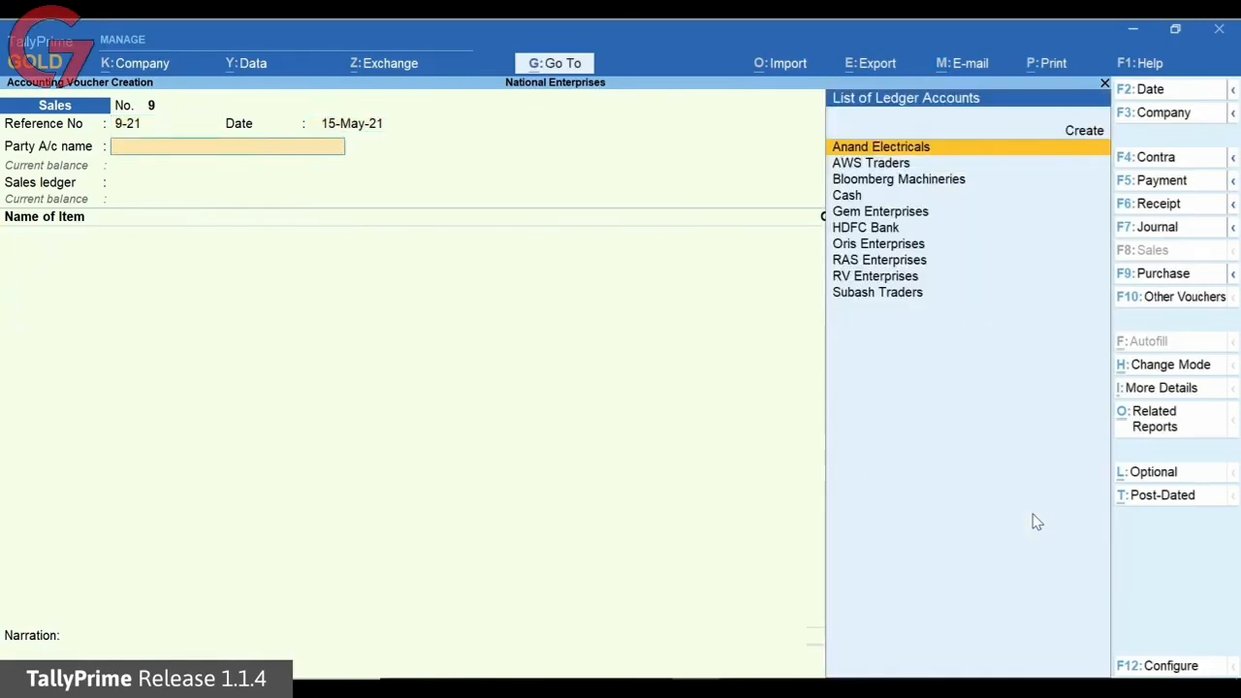
Select RAS Enterprises as the party and TCS Sales - Realisation as the sales ledger for sales voucher 9
key("Down")
key("Down")
key("Down")
key("Down")
key("Down")
key("Down")
key("Down")
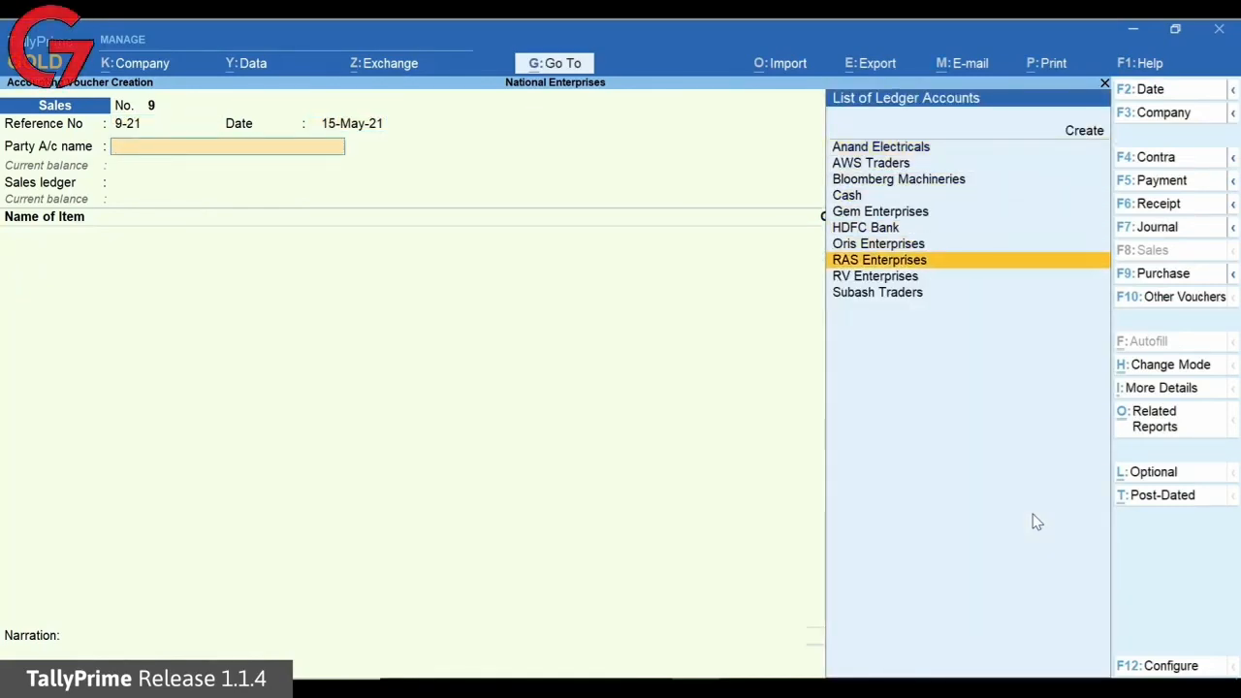
key("Return")
key("Down")
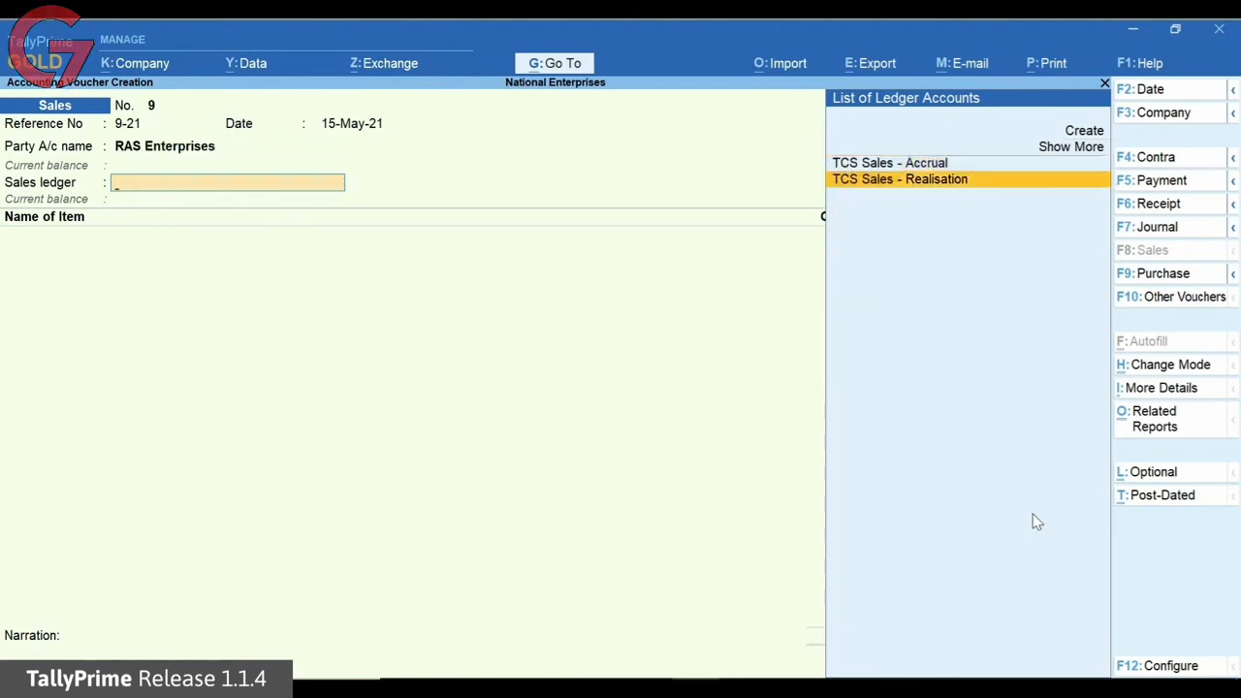
key("Return")
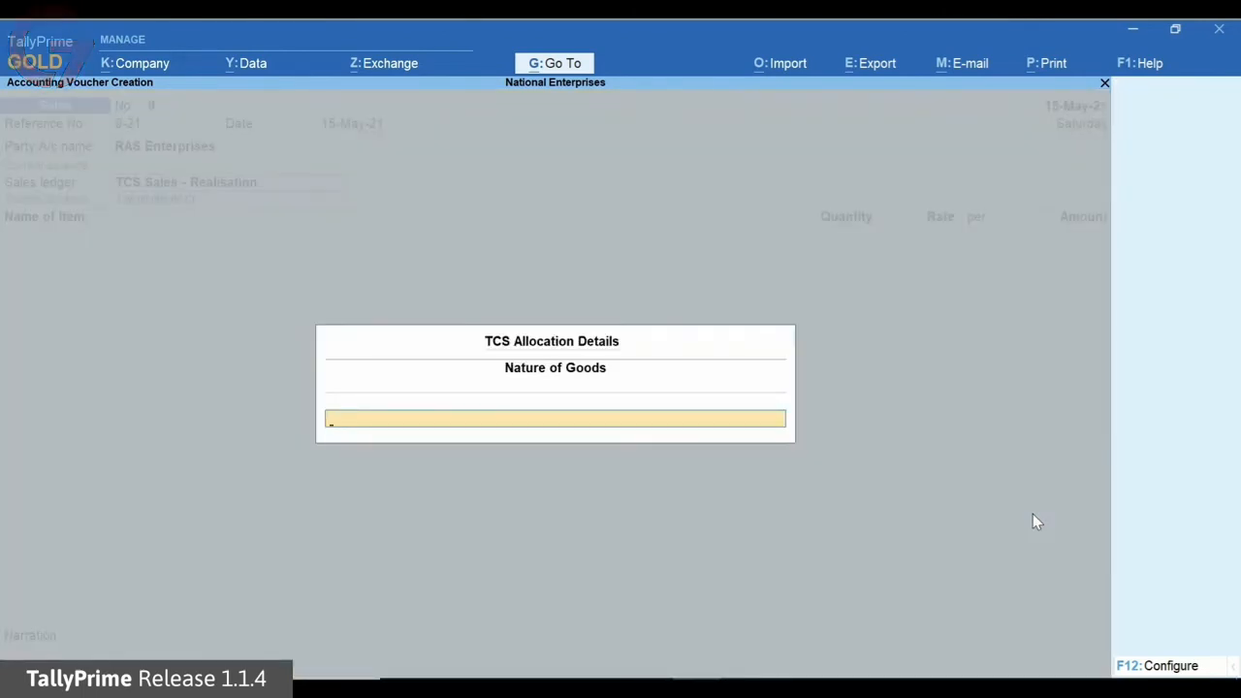
Set Override Tax calculation of realisation-based Nature of Goods to Yes in the TCS allocation configuration
key("F12")
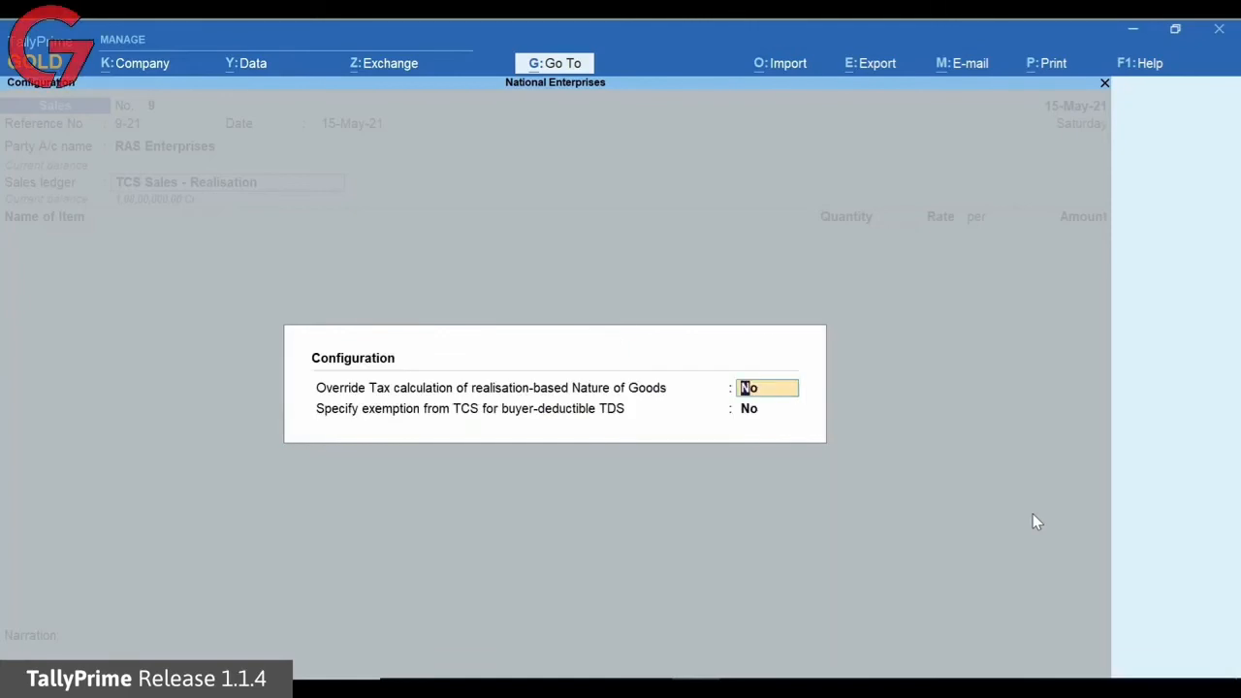
type("y")
key("Return")
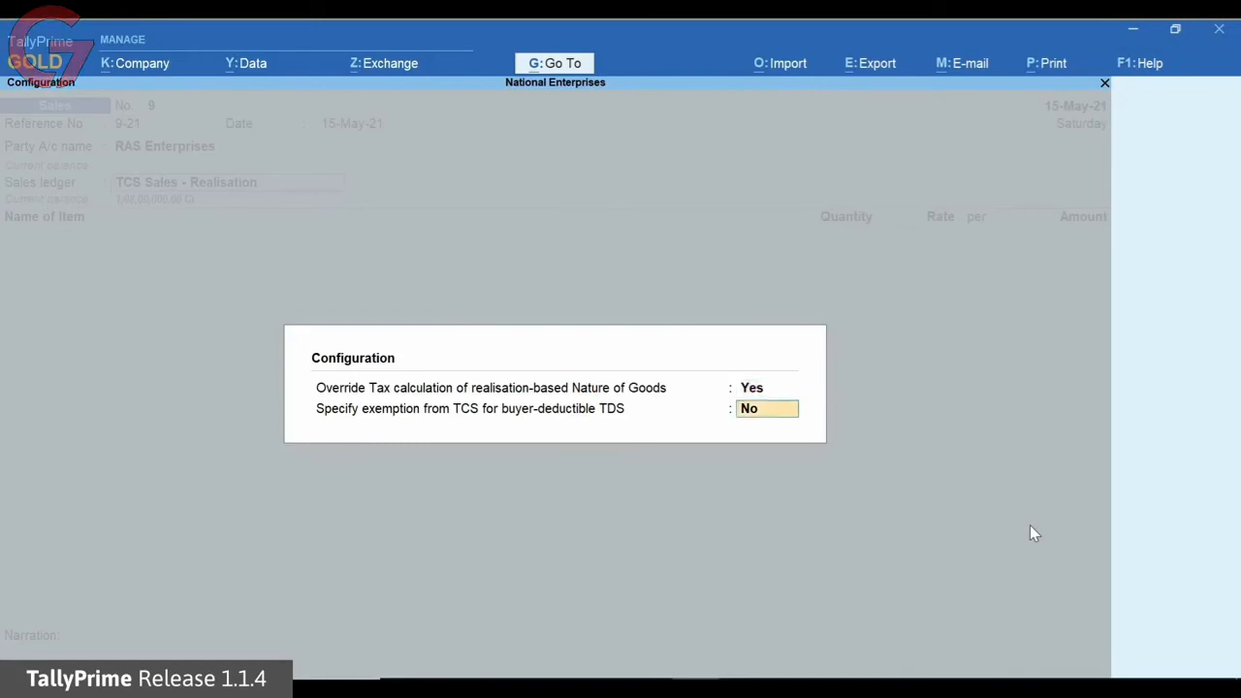
key("Return")
Allocate TCS to Sale of Any Goods - Realisation with Based on Realisation set to No for RAS Enterprises
key("Up")
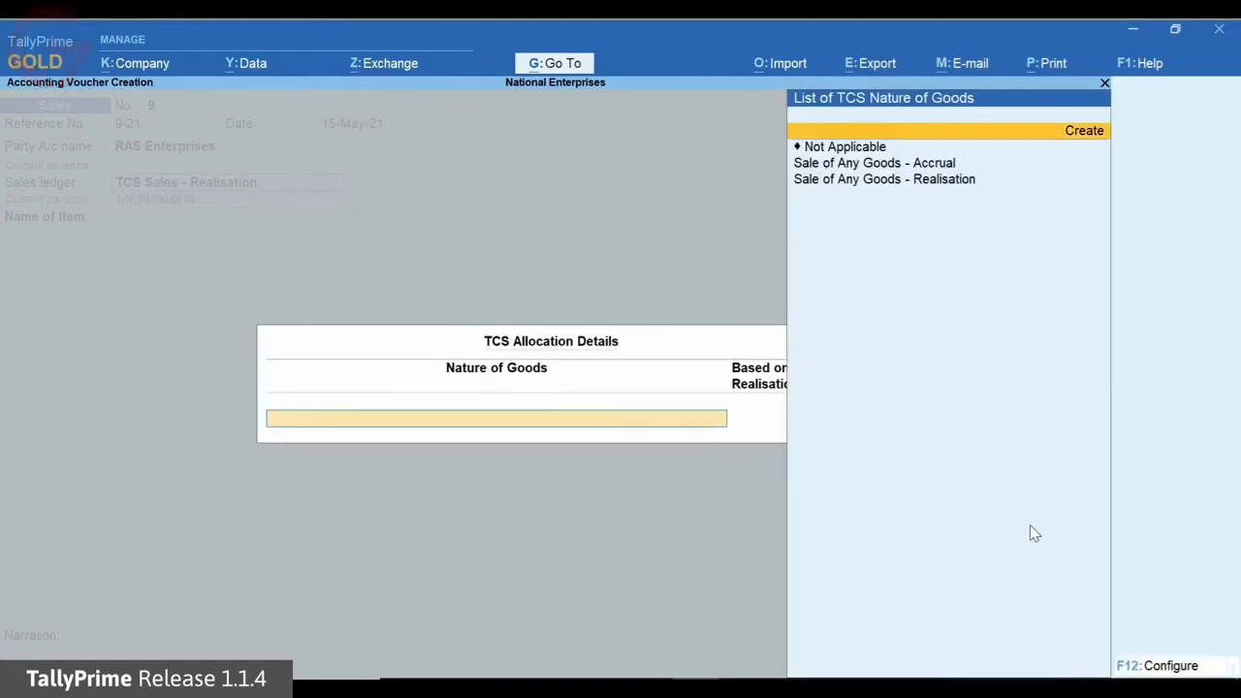
key("Down")
key("Down")
key("Down")
key("Return")
type("n")
key("Return")
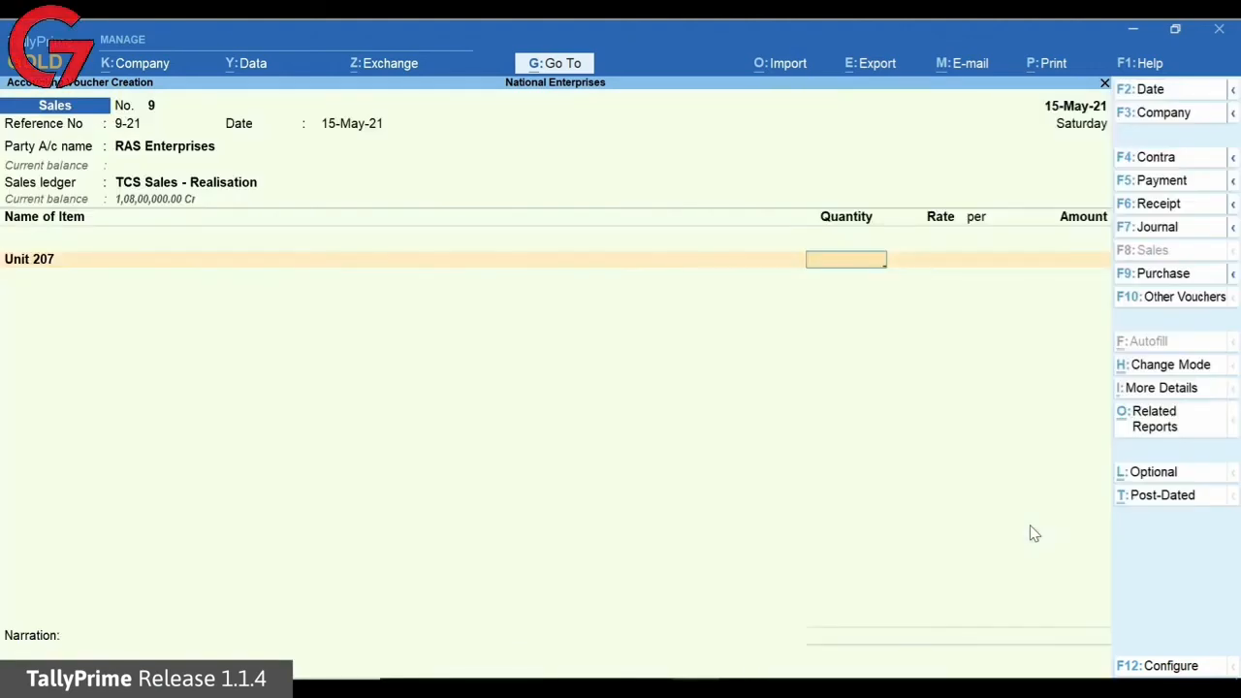
Enter a quantity of 100 no at a rate of 10,000 for Unit 207 in the RAS Enterprises sale
type("100")
key("Return")
key("Return")
key("Return")
key("Return")
key("Return")
Add the TCS Duty ledger, set Provide GST/e-Way Bill details to No, and save the RAS Enterprises sales voucher
type("T")
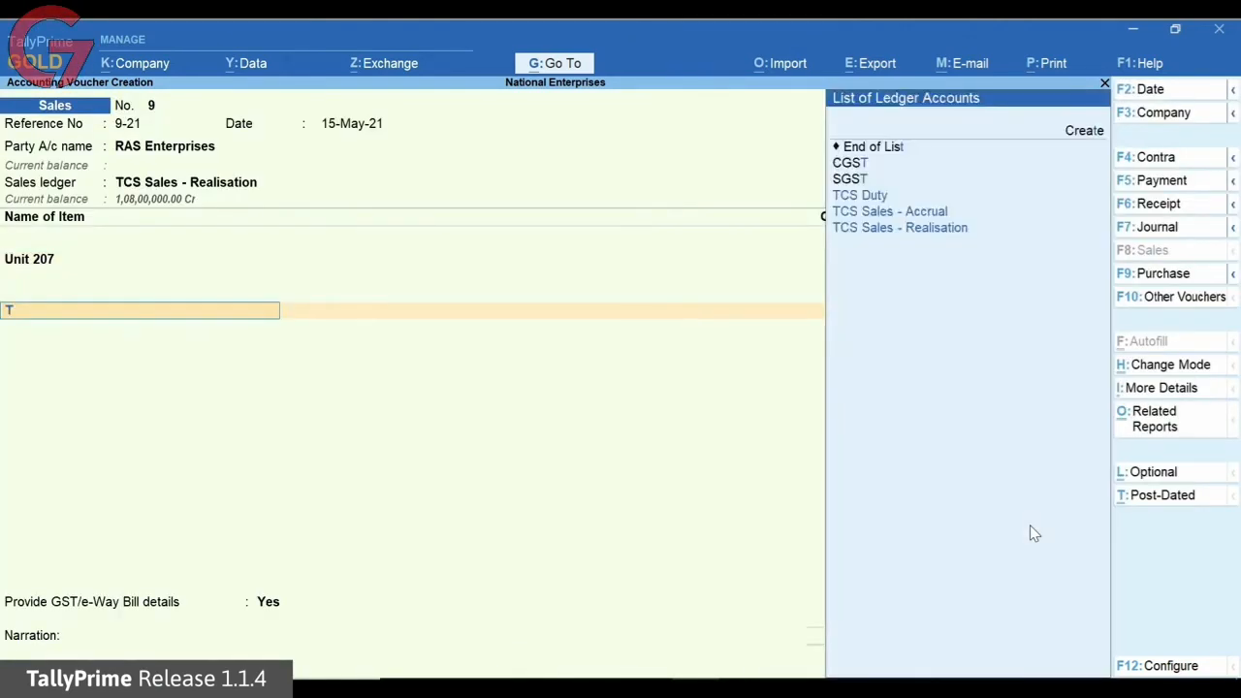
key("Return")
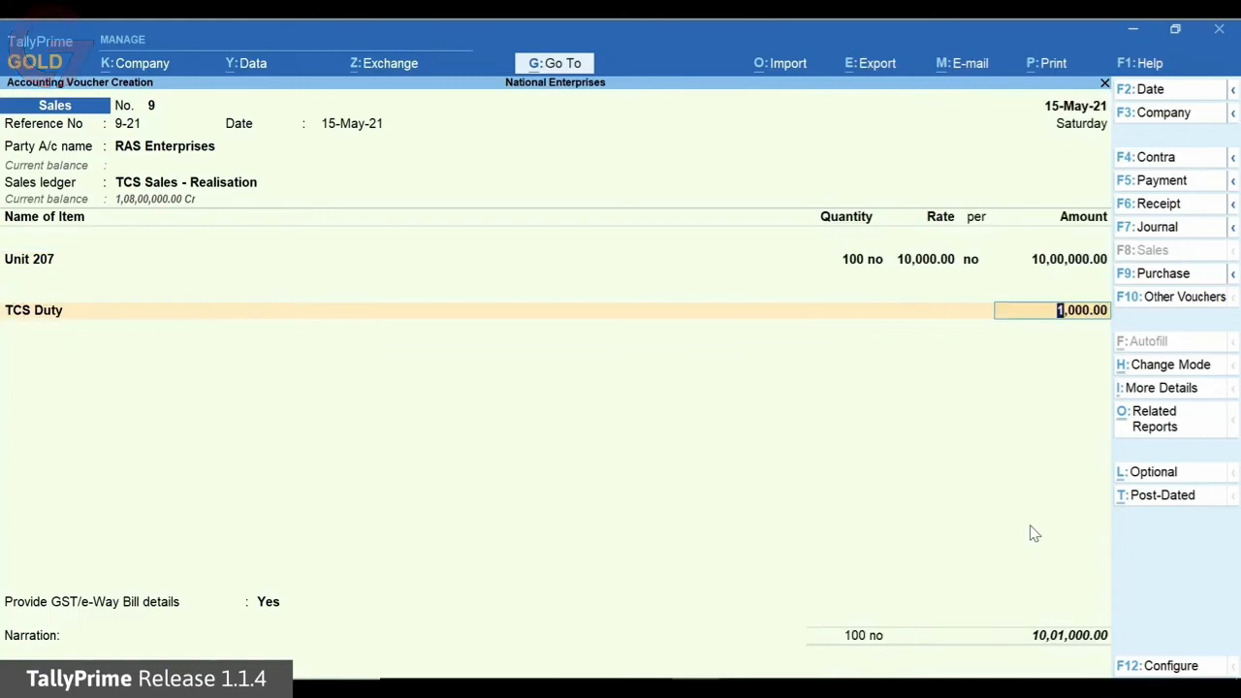
key("Return")
key("Return")
key("n")
key("Return")
key("Return")
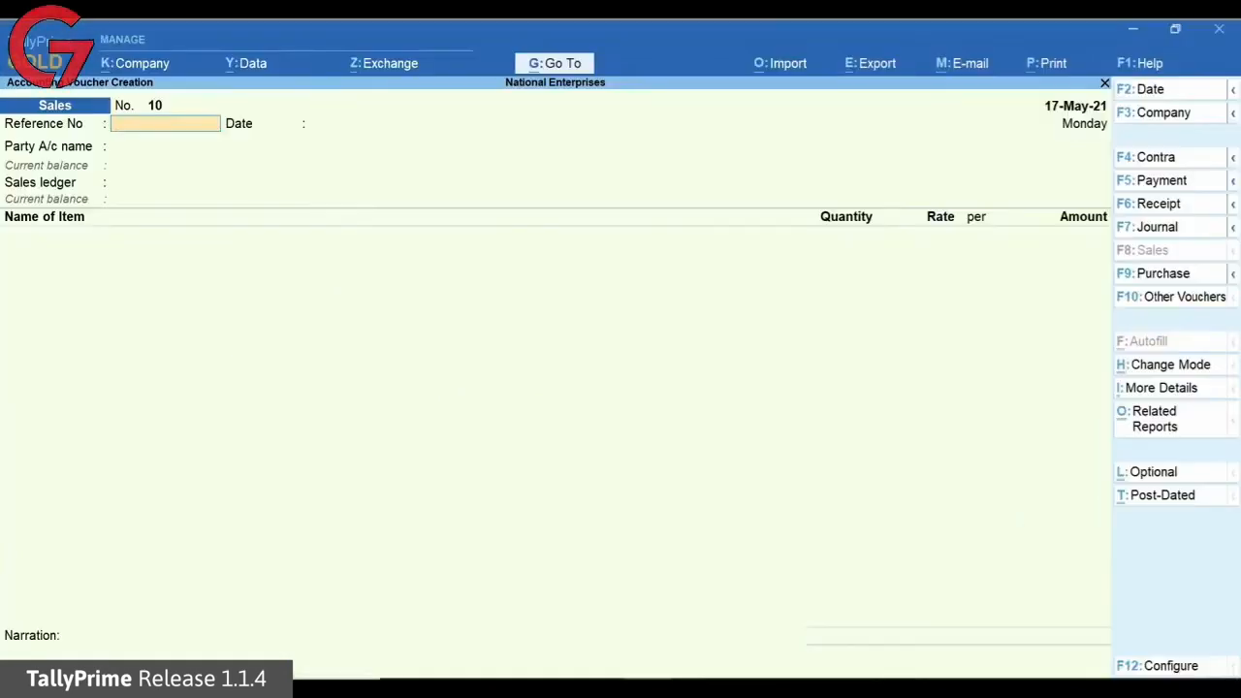
Enter reference number 10-21 and the date 17-May-21 for sales voucher 10
type("10-21")
key("Return")
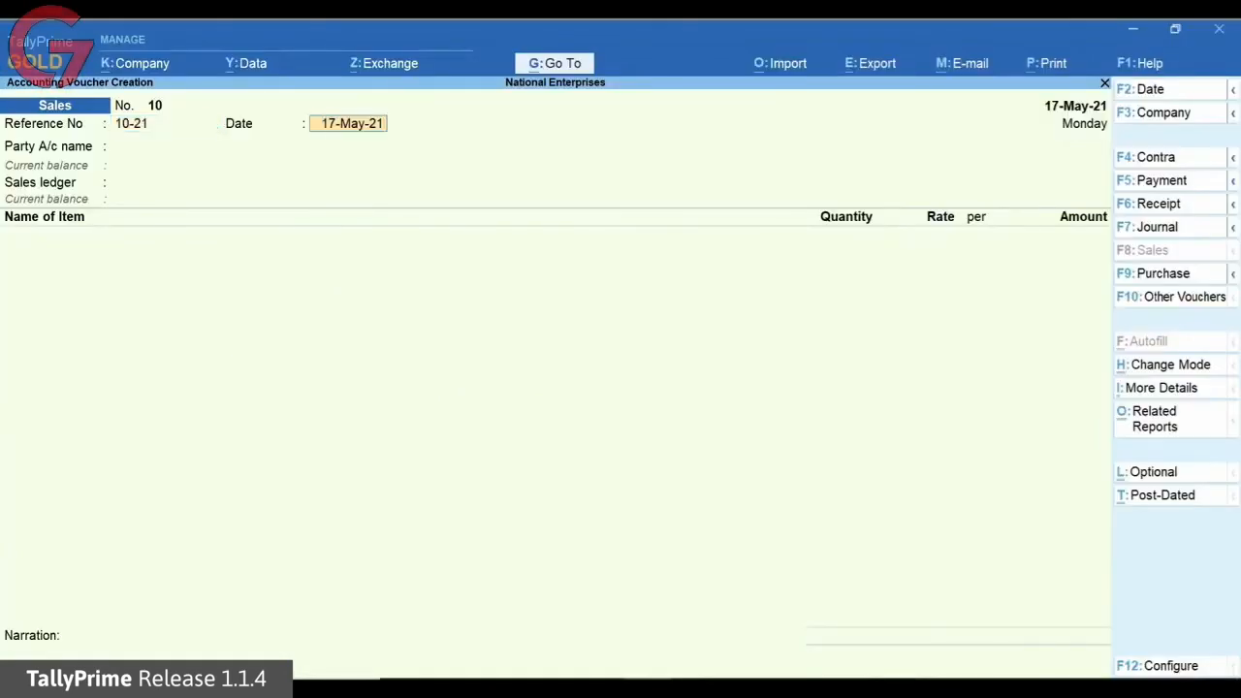
key("Return")
Select E-Retail Enterprises as the party and TCS Sales - Accrual as the sales ledger
key("Down")
key("Down")
key("Down")
key("Down")
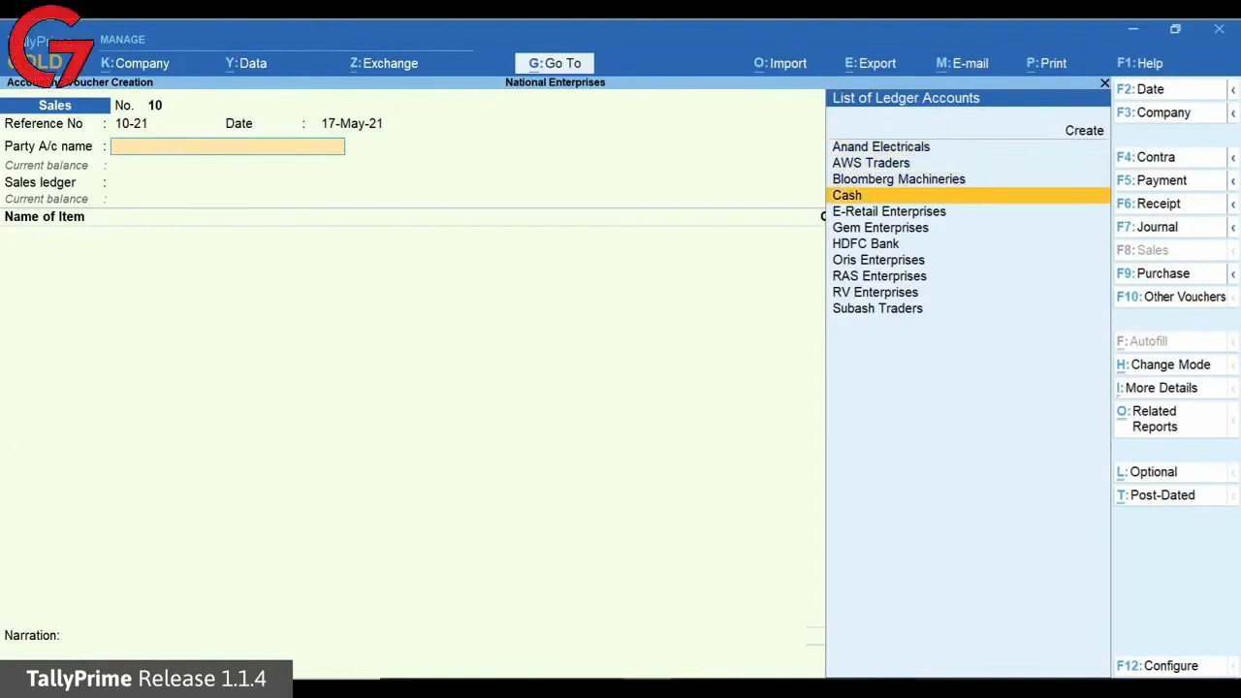
key("Return")
key("Return")
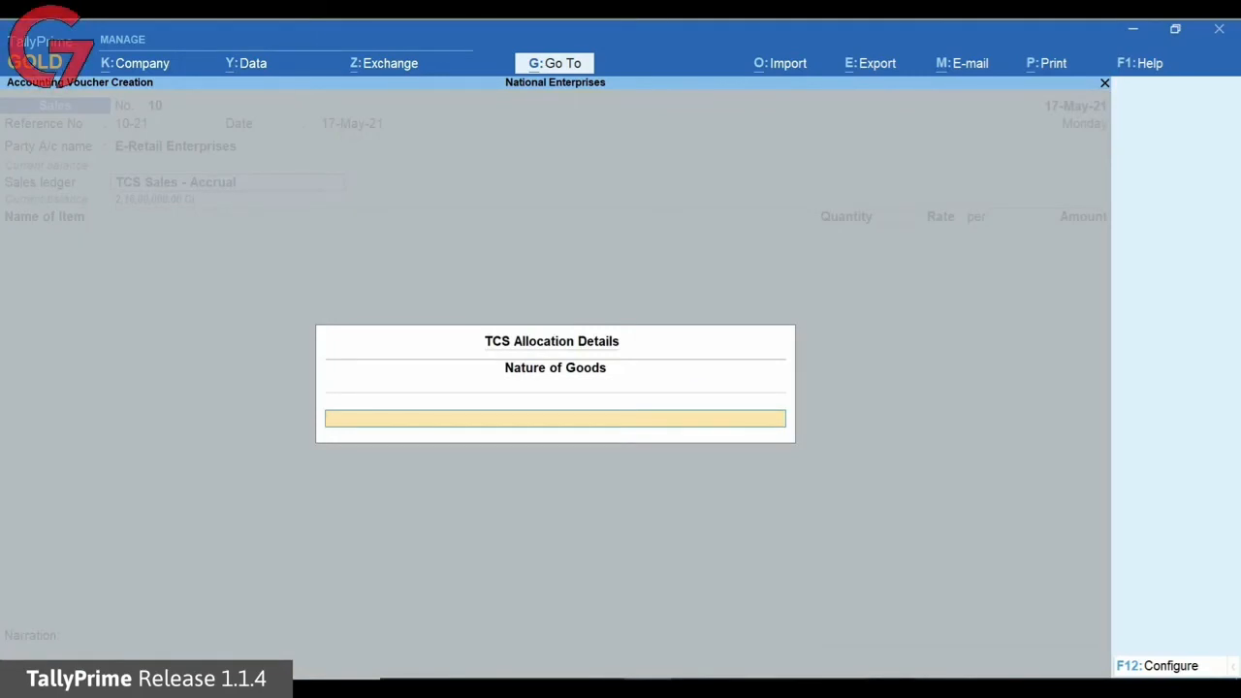
Set Specify exemption from TCS for buyer-deductible TDS to Yes in the TCS allocation configuration
key("F12")
key("Return")
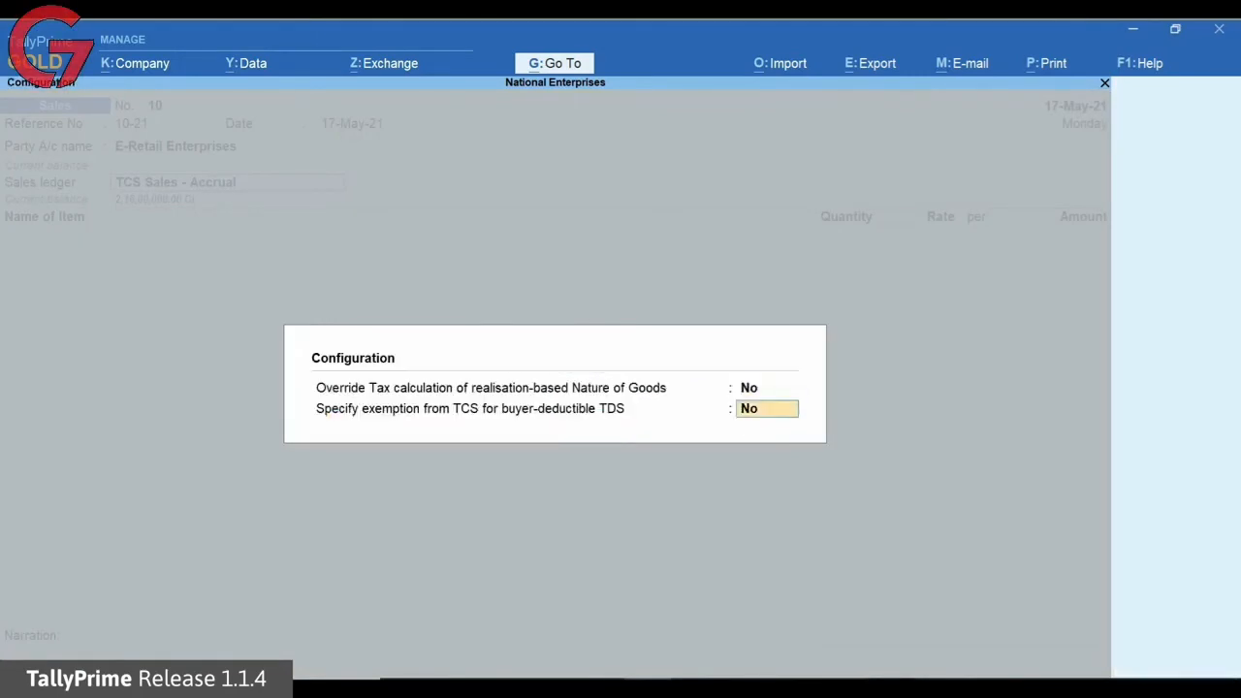
type("y")
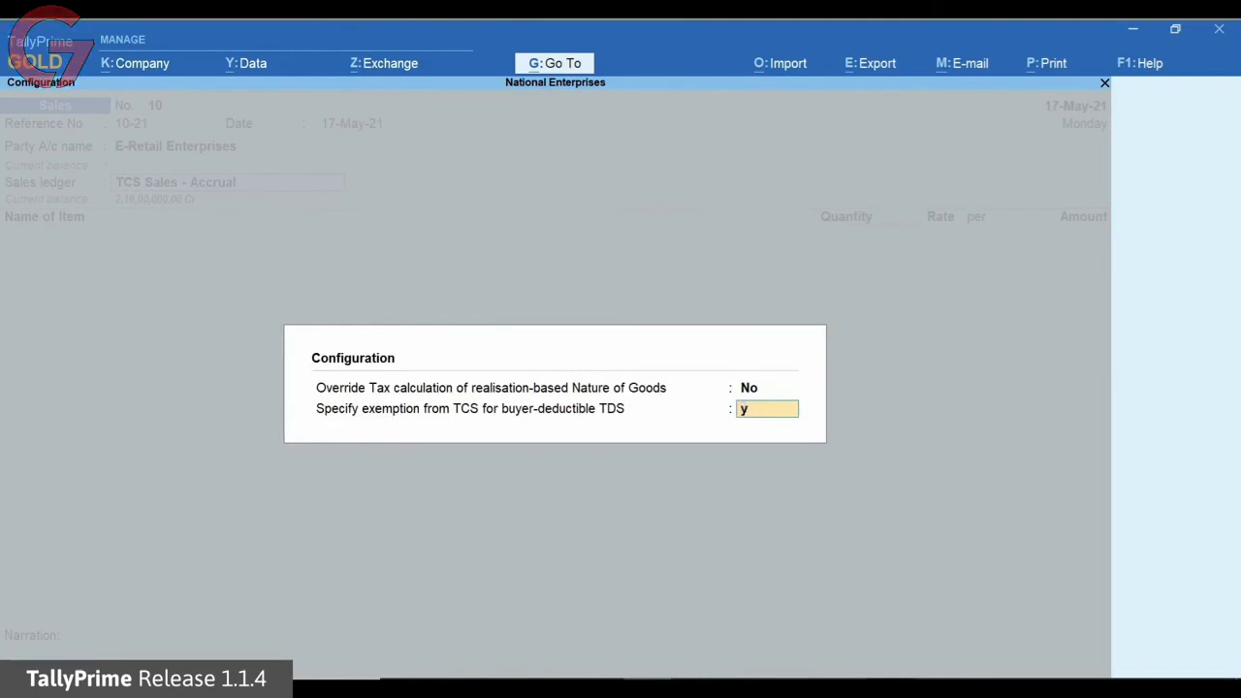
type("es")
key("Return")
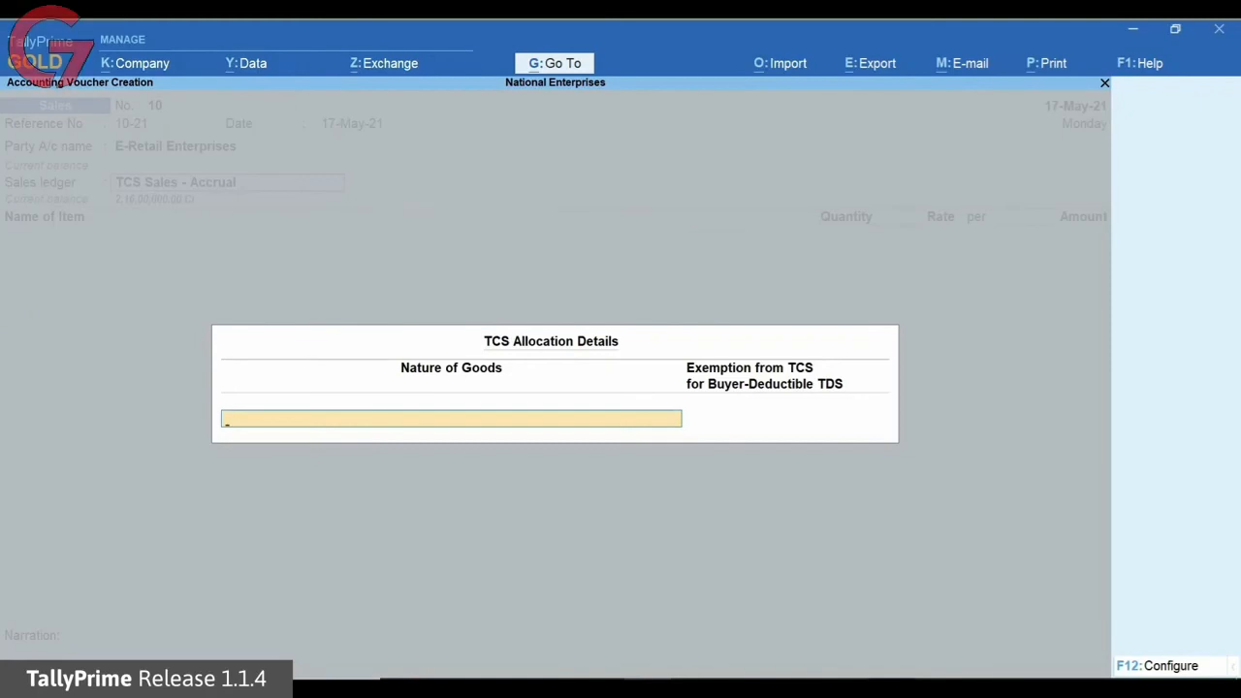
Allocate TCS to Sale of Any Goods - Accrual with Exemption from TCS for Buyer-Deductible TDS set to Yes
key("Down")
key("Down")
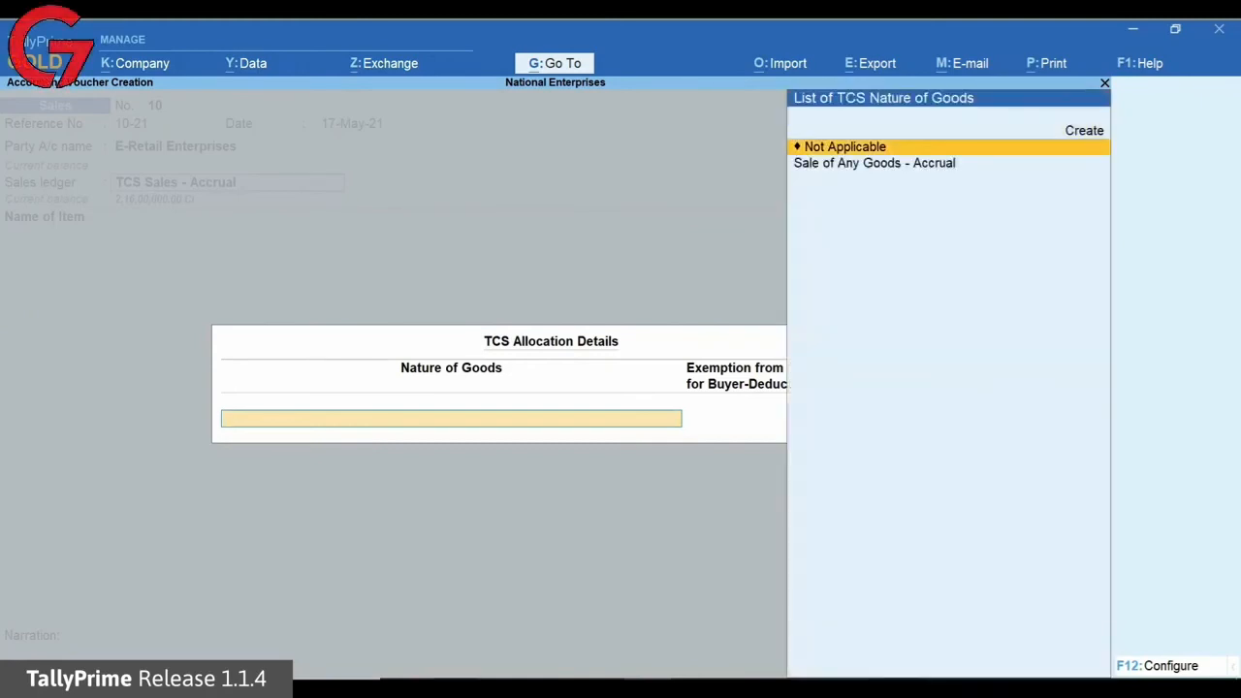
key("Return")
type("Yes")
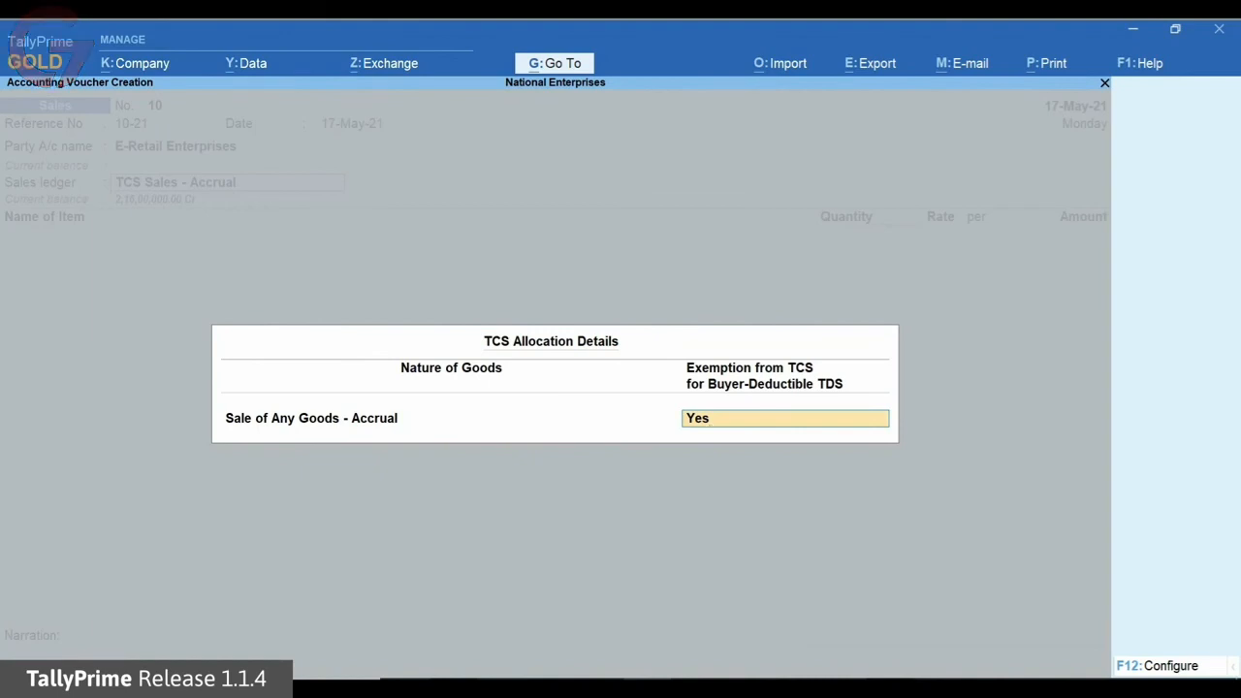
key("Return")
Enter Unit 207 with a quantity of 550 no at a rate of 10,000 and add the TCS Duty ledger to the E-Retail Enterprises sale
type("550")
key("Return")
key("Return")
key("Return")
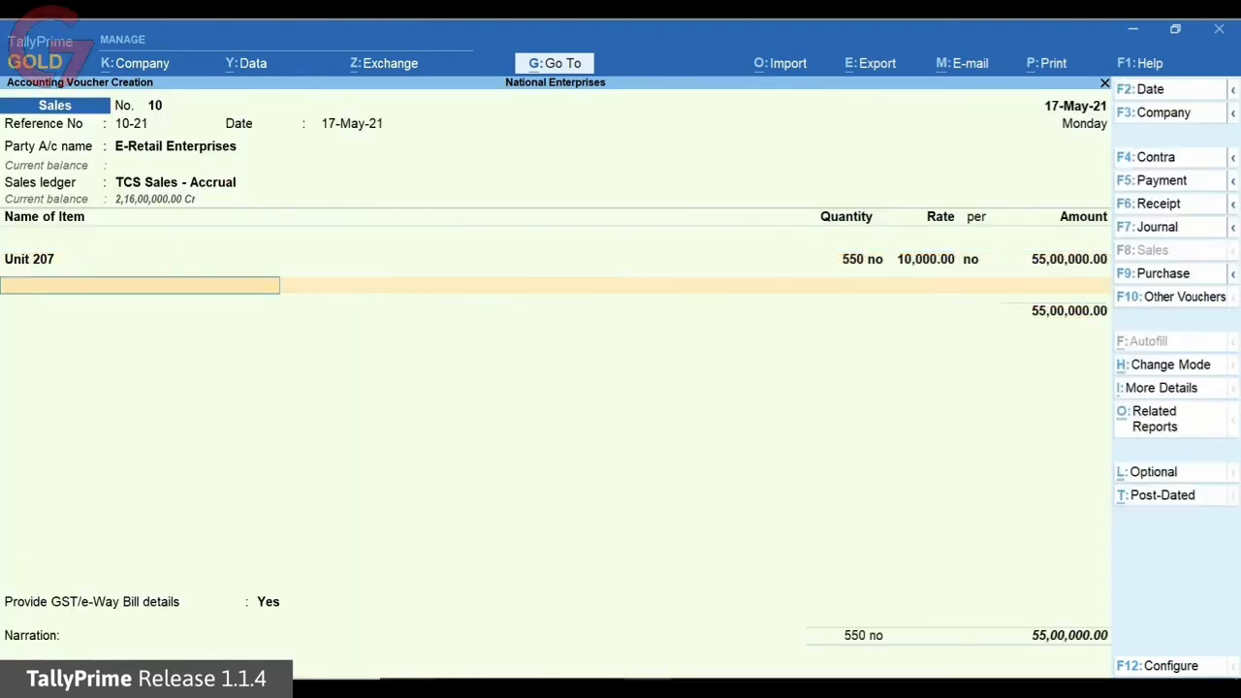
key("Return")
type("T")
key("Return")
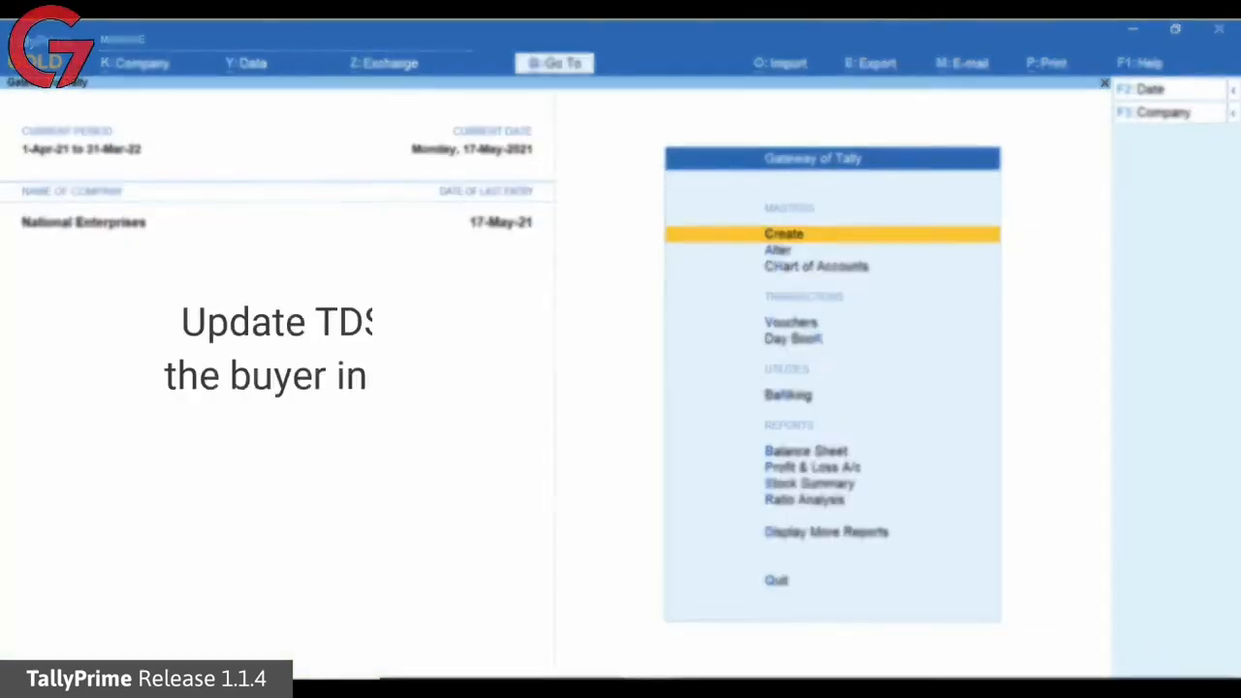
Start a new ledger named Government Agency under Sundry Debtors
key("Return")
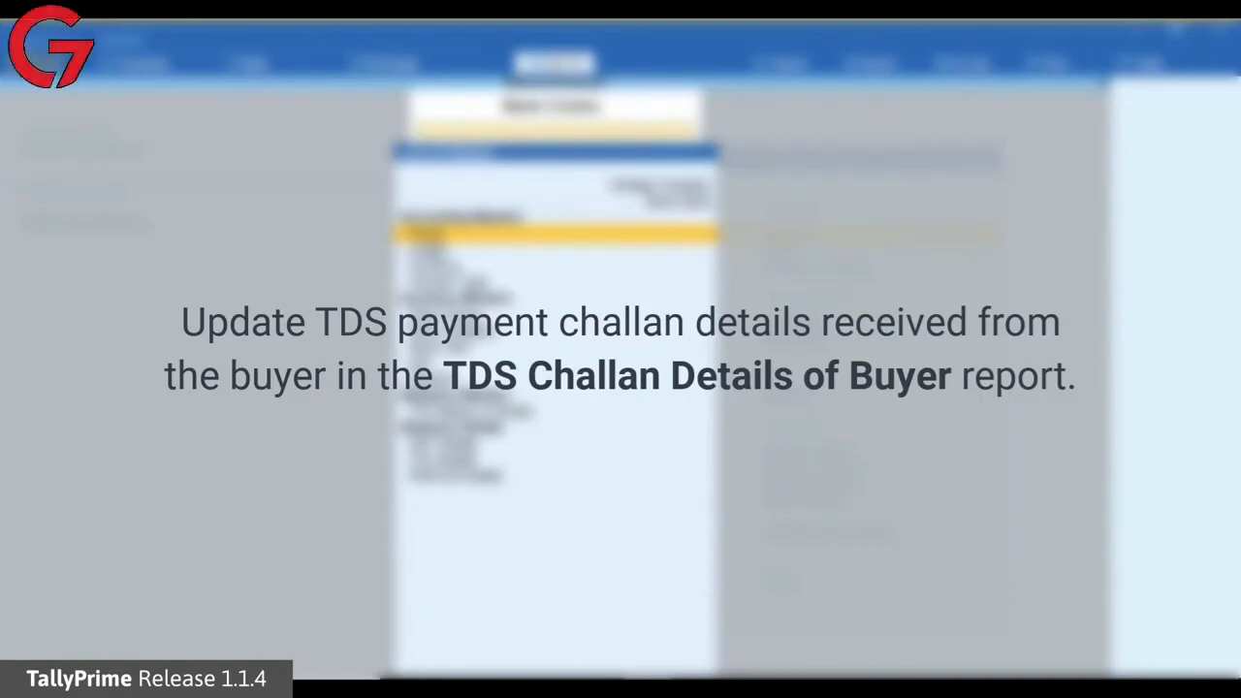
key("Down")
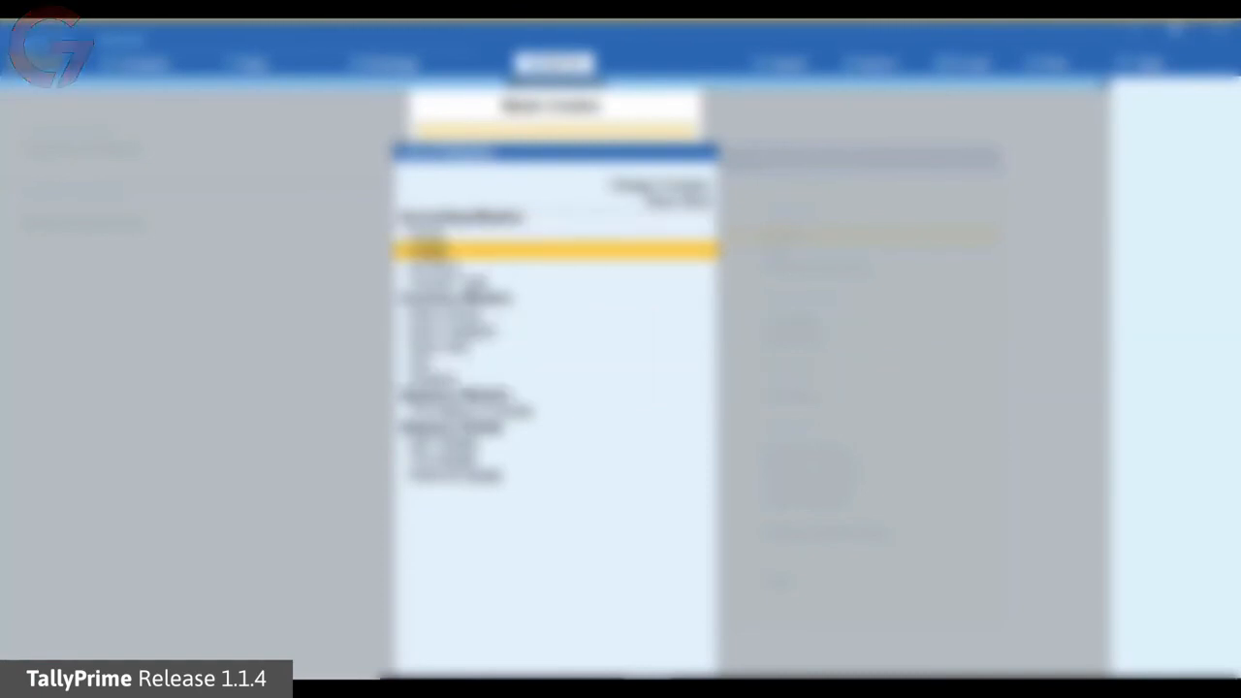
key("Return")
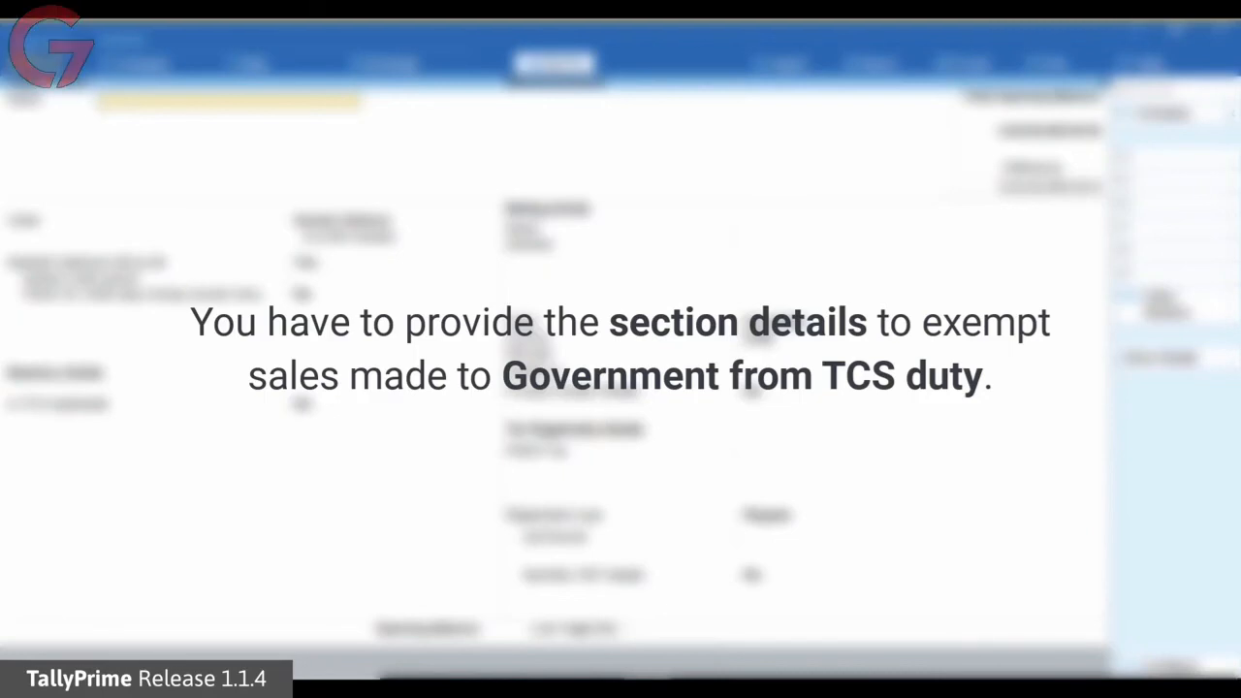
type("Government Agency")
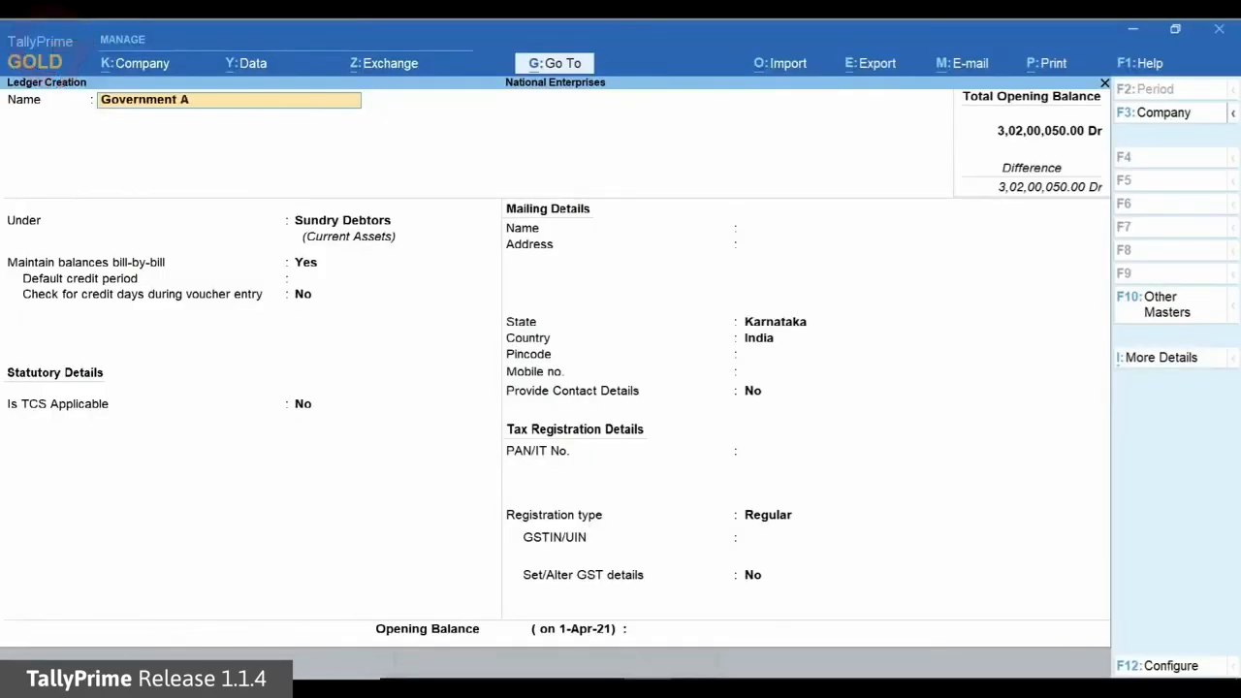
key("Return")
key("Return")
key("Return")
key("Return")
key("Return")
Set Is TCS Applicable to Yes and the buyer/lessee type to Government for the Government Agency ledger
key("y")
key("Return")
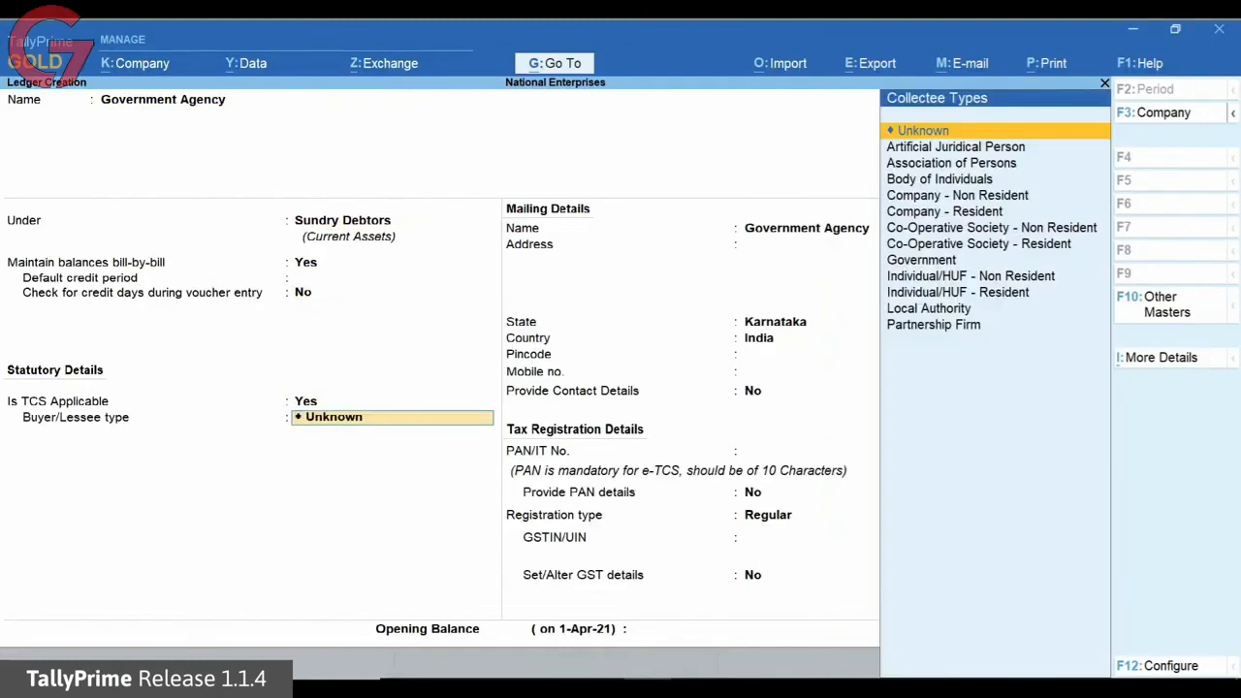
key("Down")
key("Down")
key("Down")
key("Down")
key("Down")
key("Down")
key("Down")
key("Down")
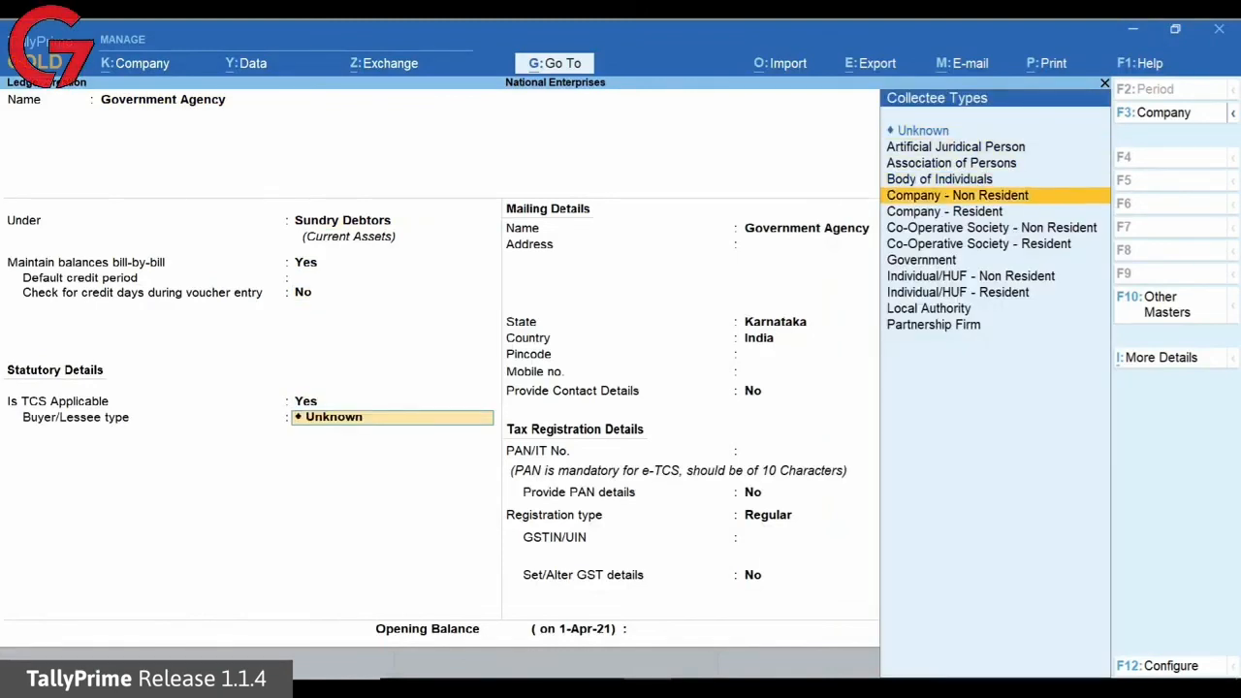
key("Return")
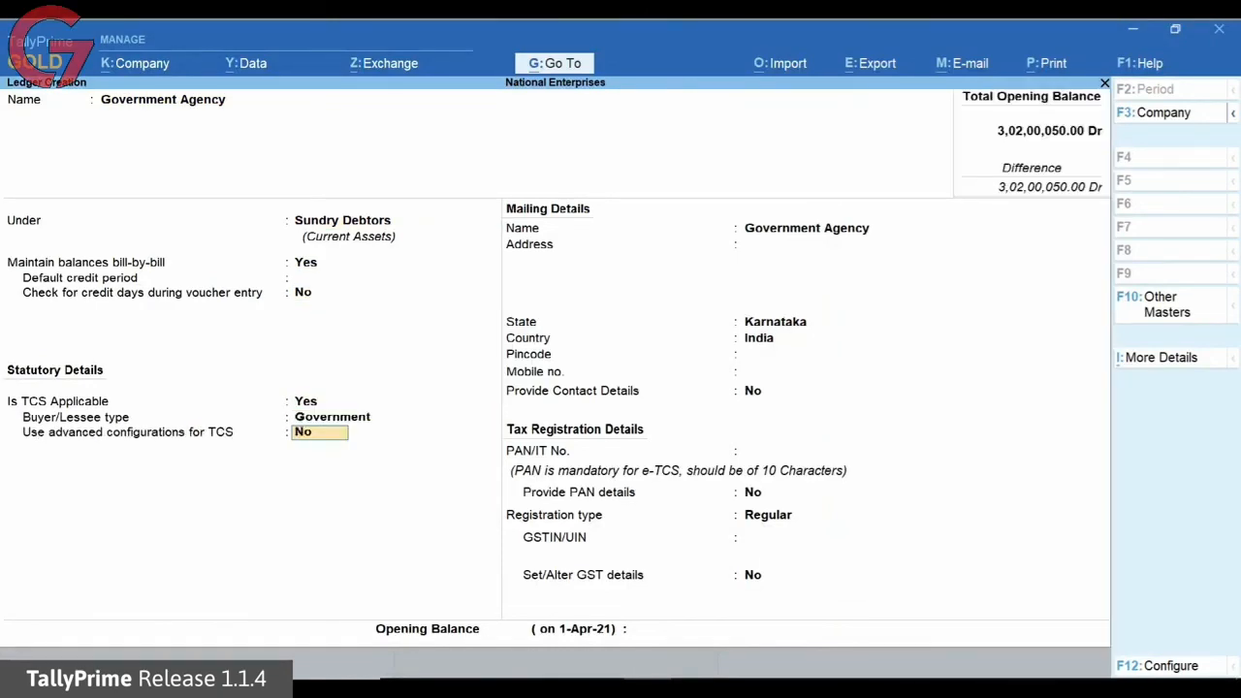
Turn on advanced TCS configurations for the ledger and set Set/alter zero/lower rate for collection to Yes
key("y")
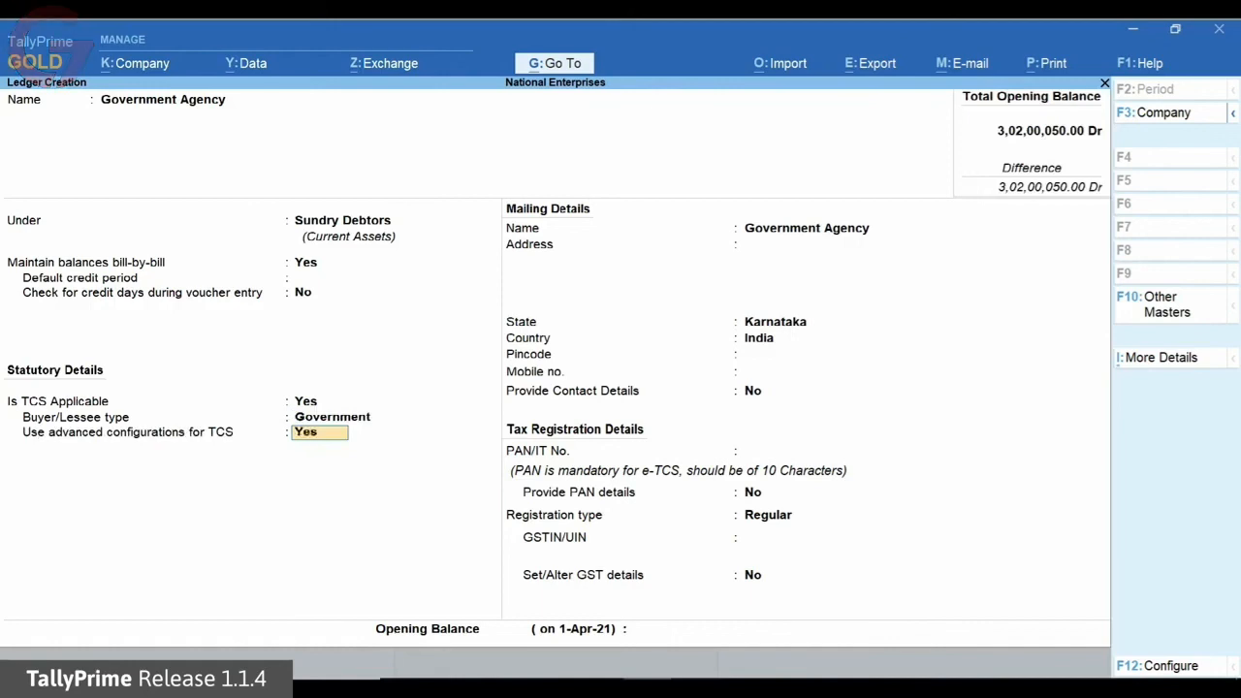
key("Return")
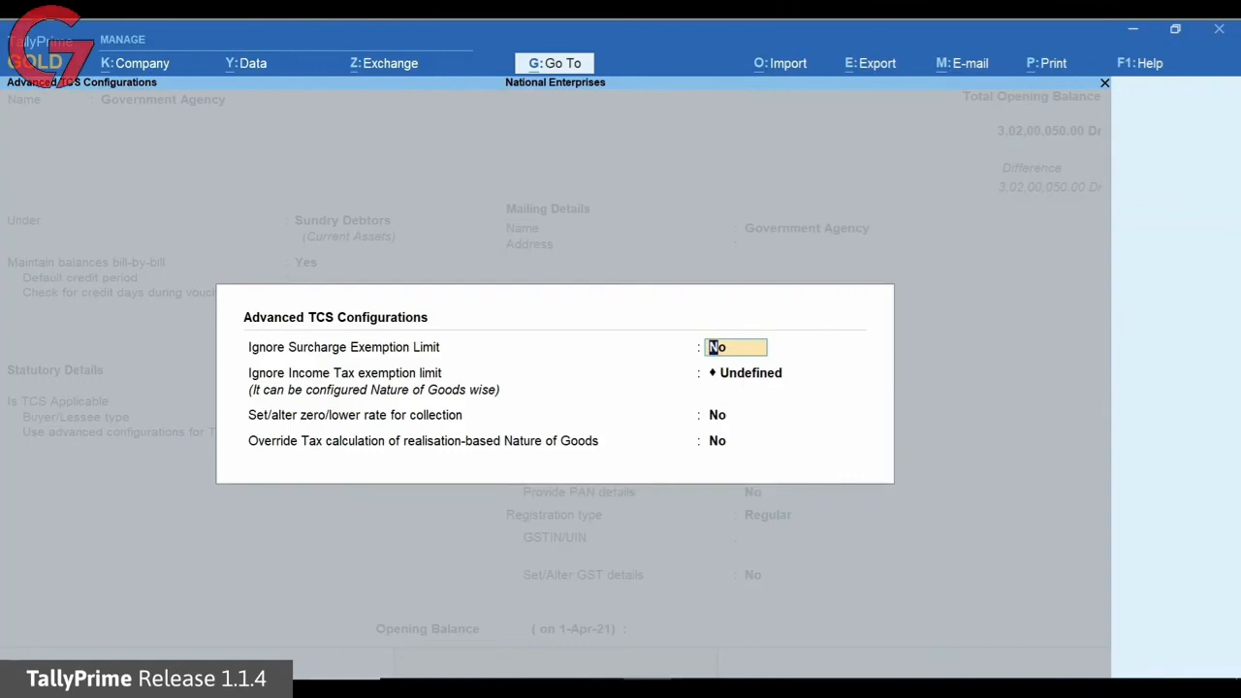
key("Return")
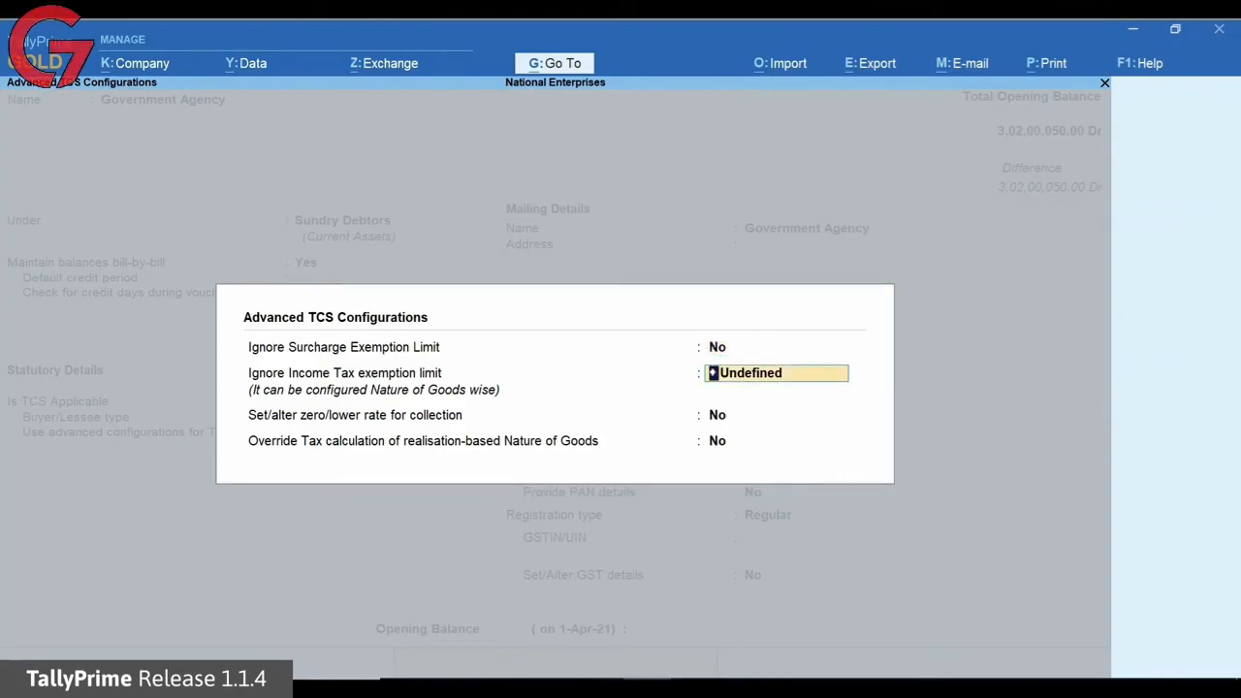
key("Return")
type("yes")
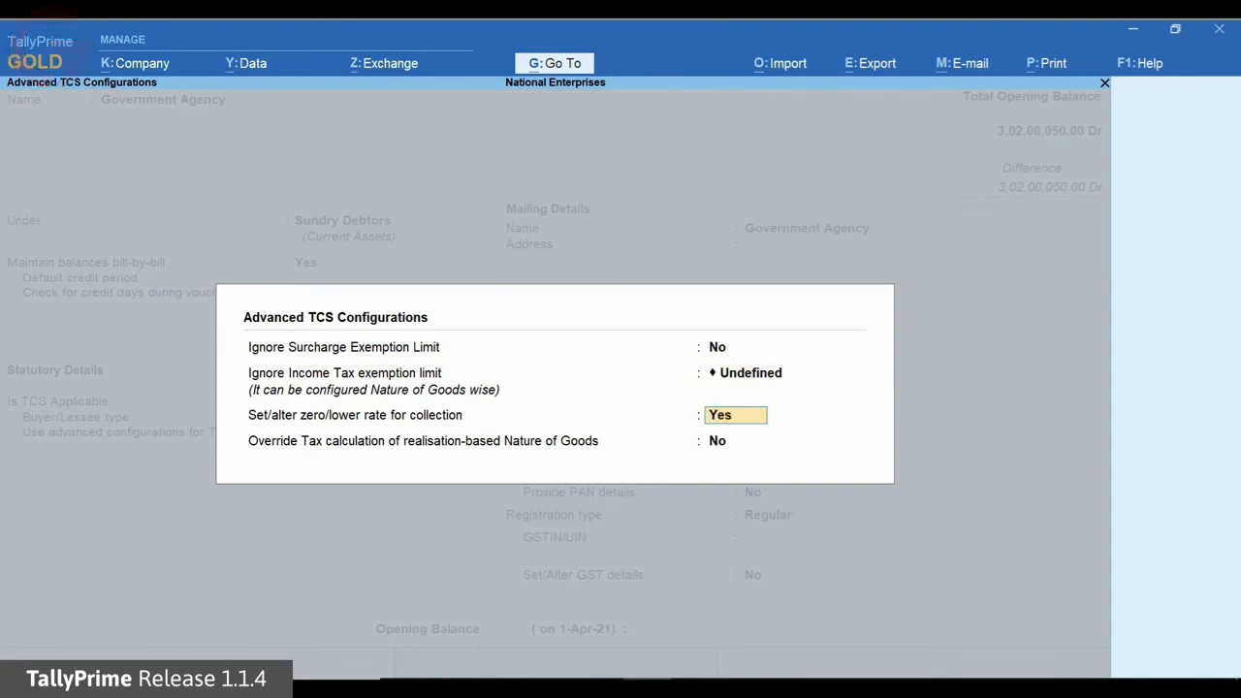
key("Return")
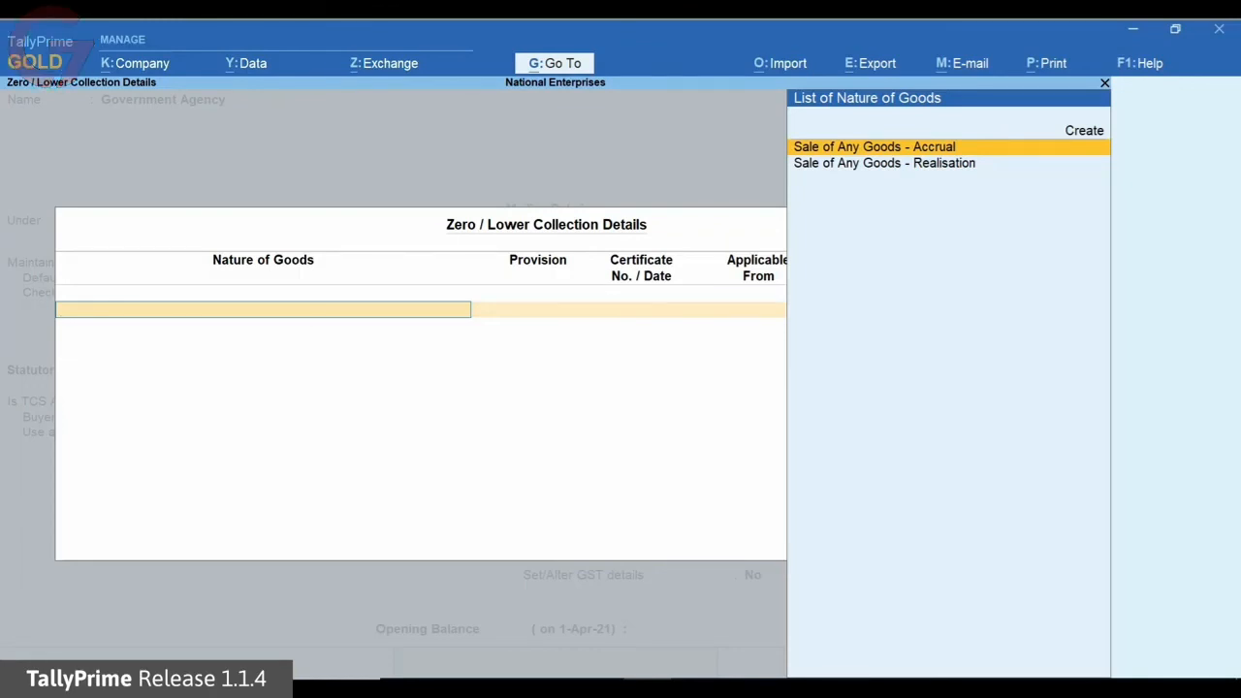
Add a zero/lower collection entry for Sale of Any Goods - Accrual with provision 206C(1H), Collectees Eligible for Exemption
key("Return")
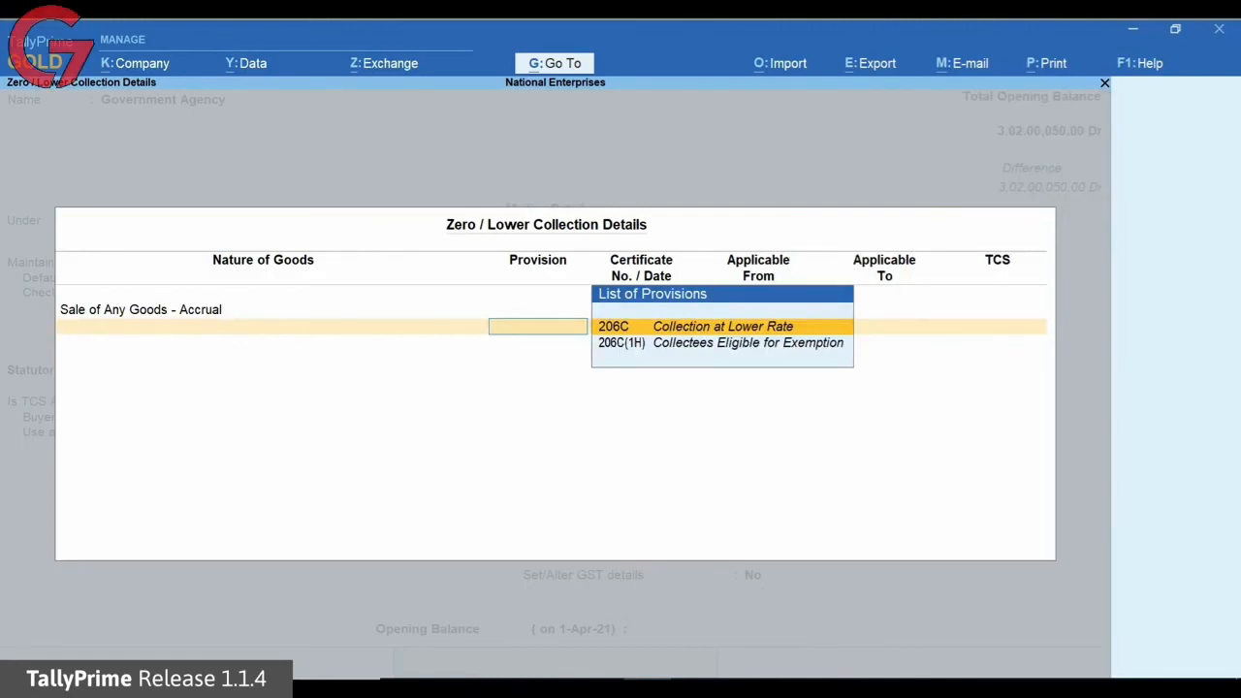
key("Down")
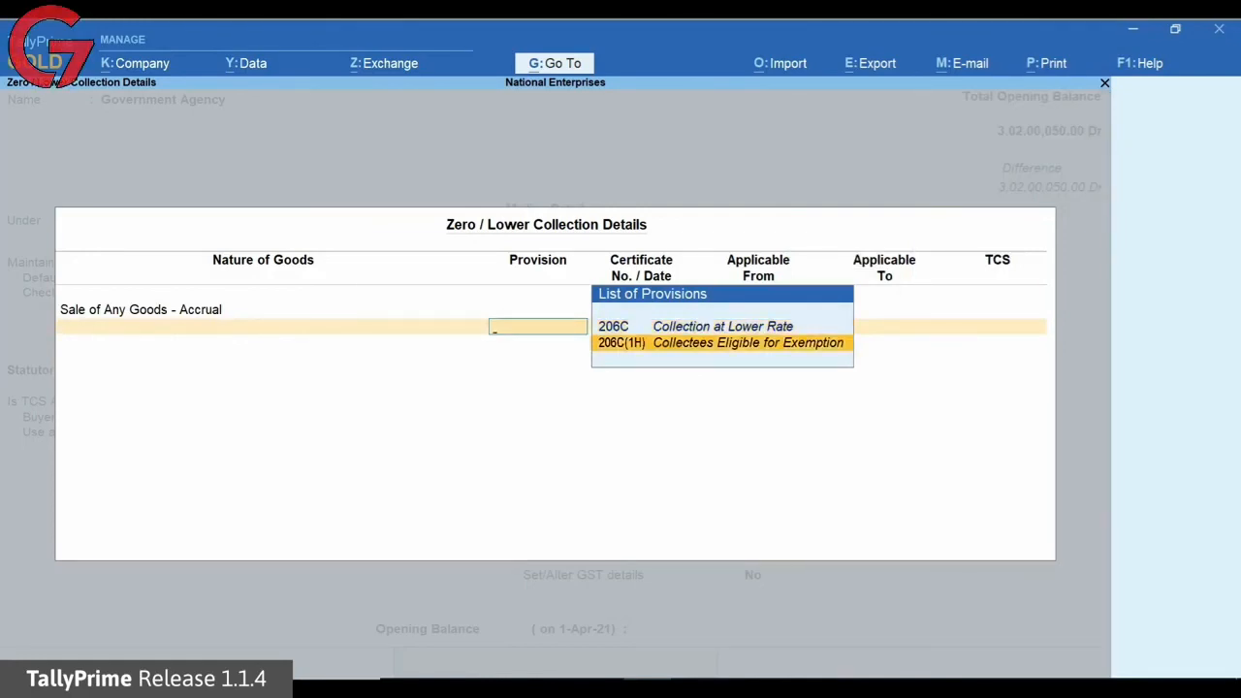
key("Return")
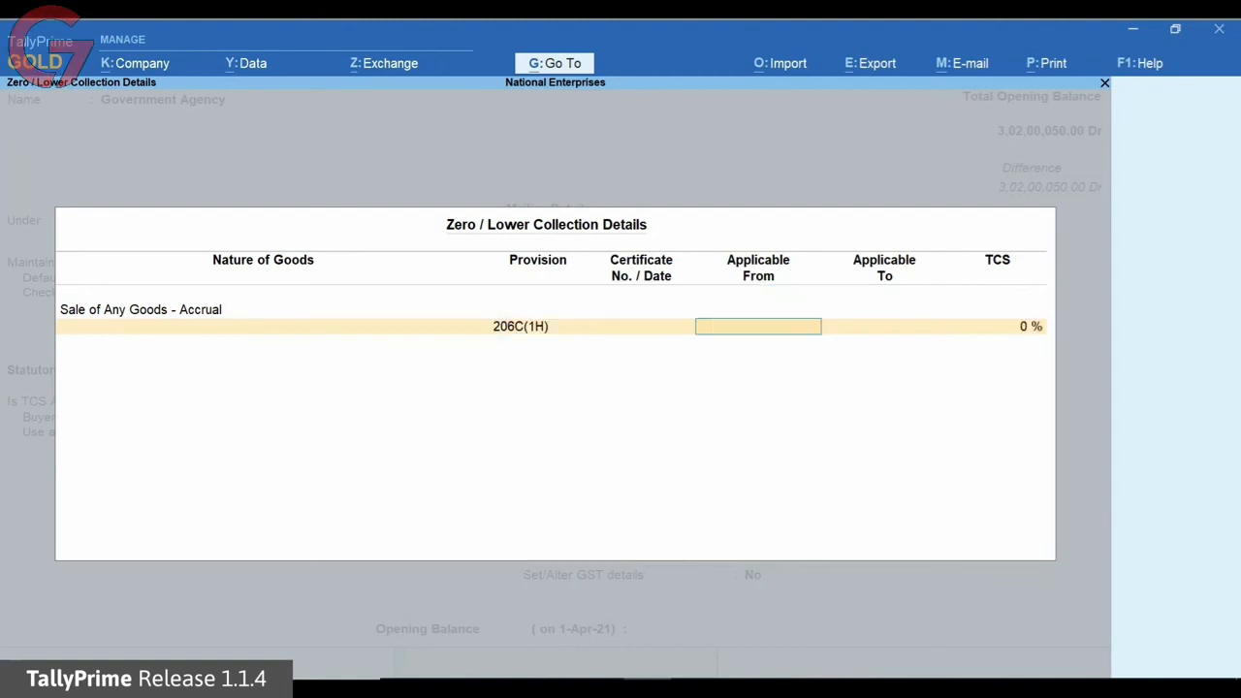
Make the Government Agency's zero-rate collection entry applicable from 1-4-2021, then close the exemption details and save the ledger
type("1-4-2021")
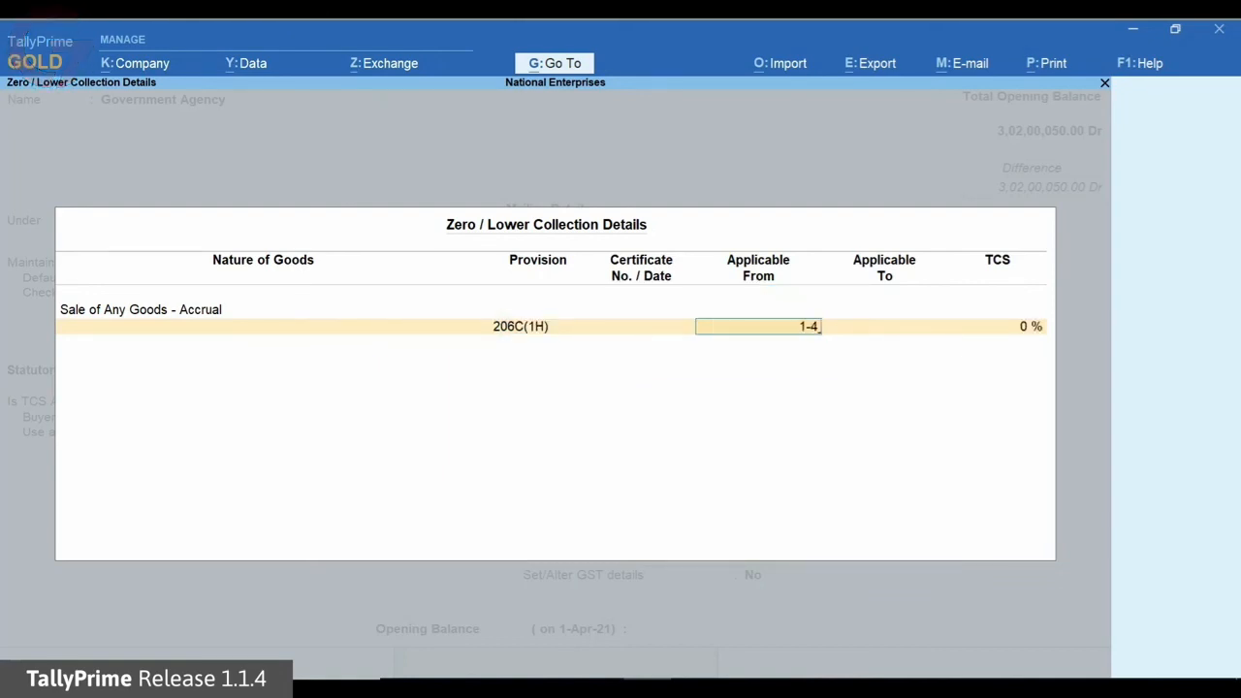
key("Return")
key("Return")
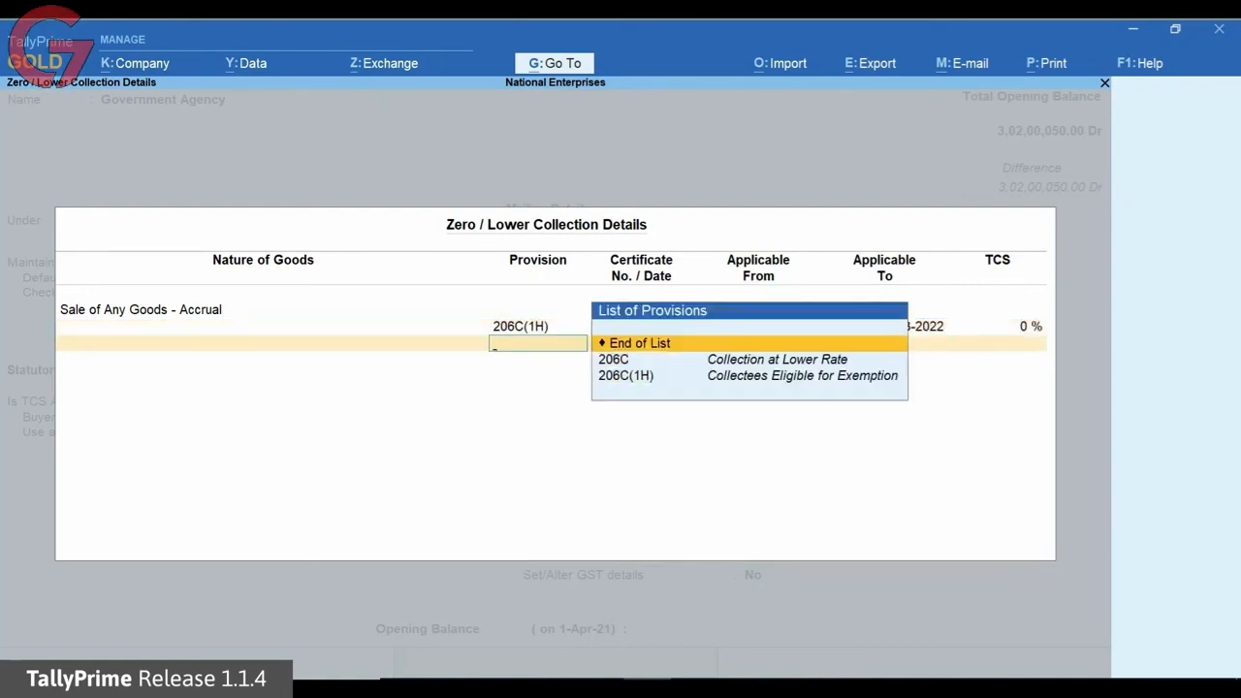
key("Return")
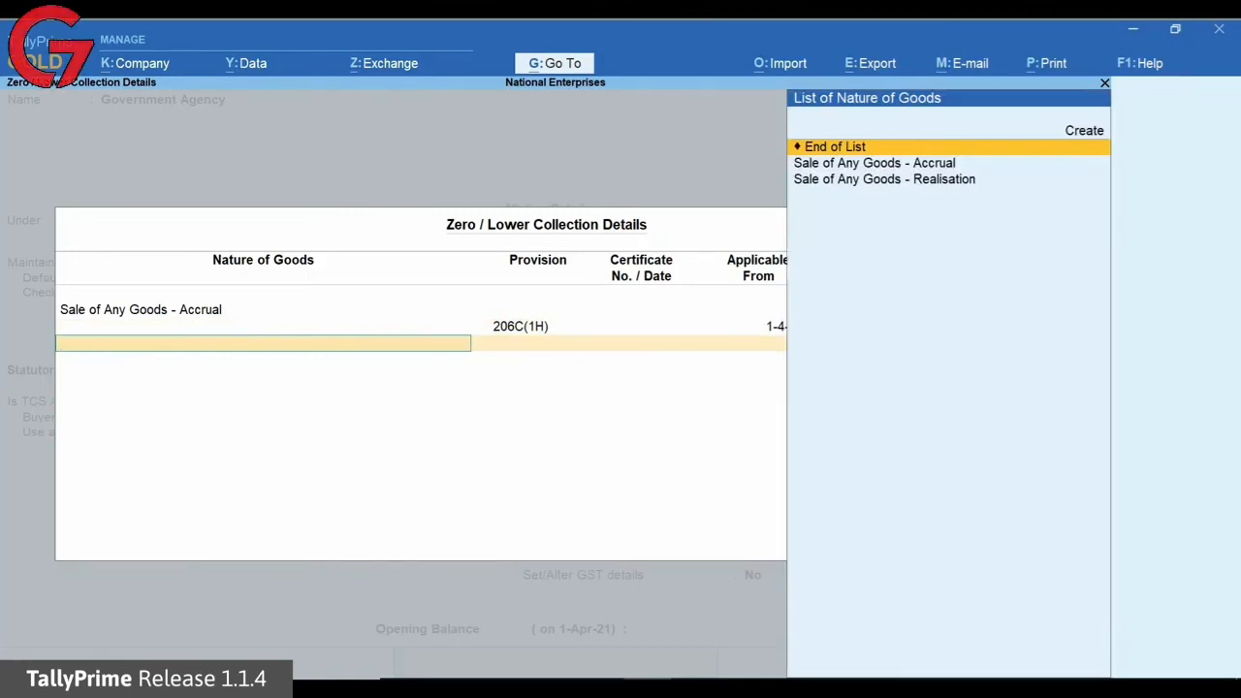
key("Return")
key("Return")
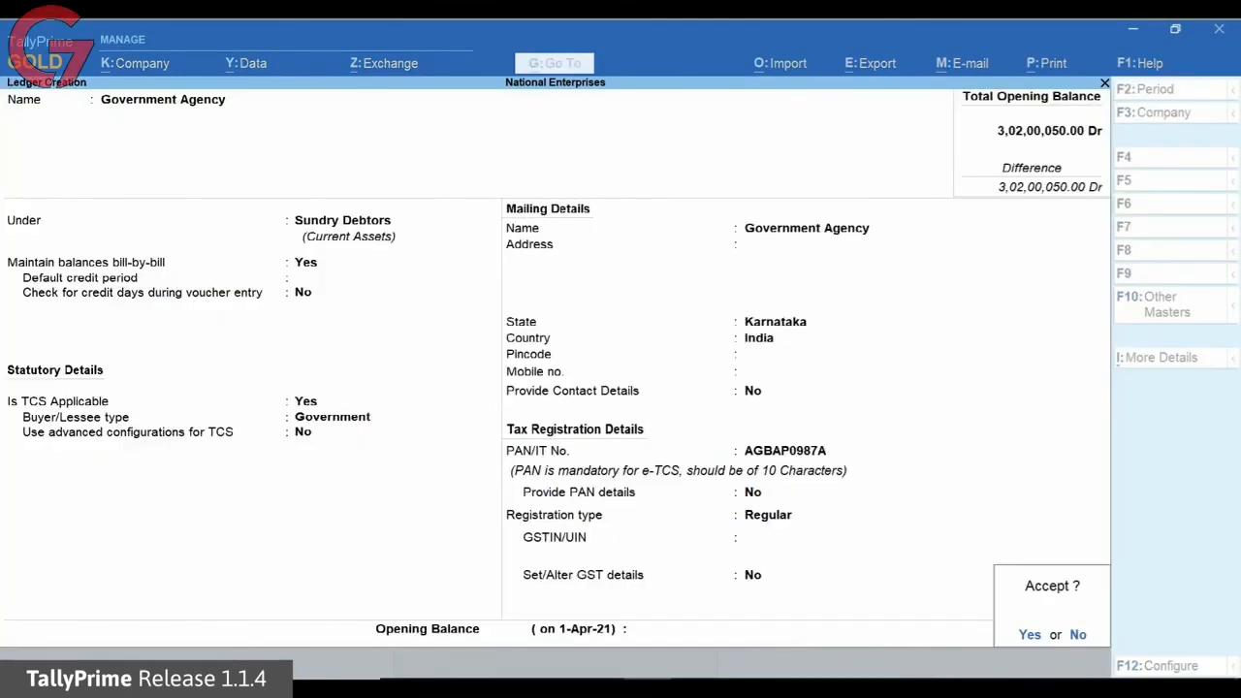
key("Return")
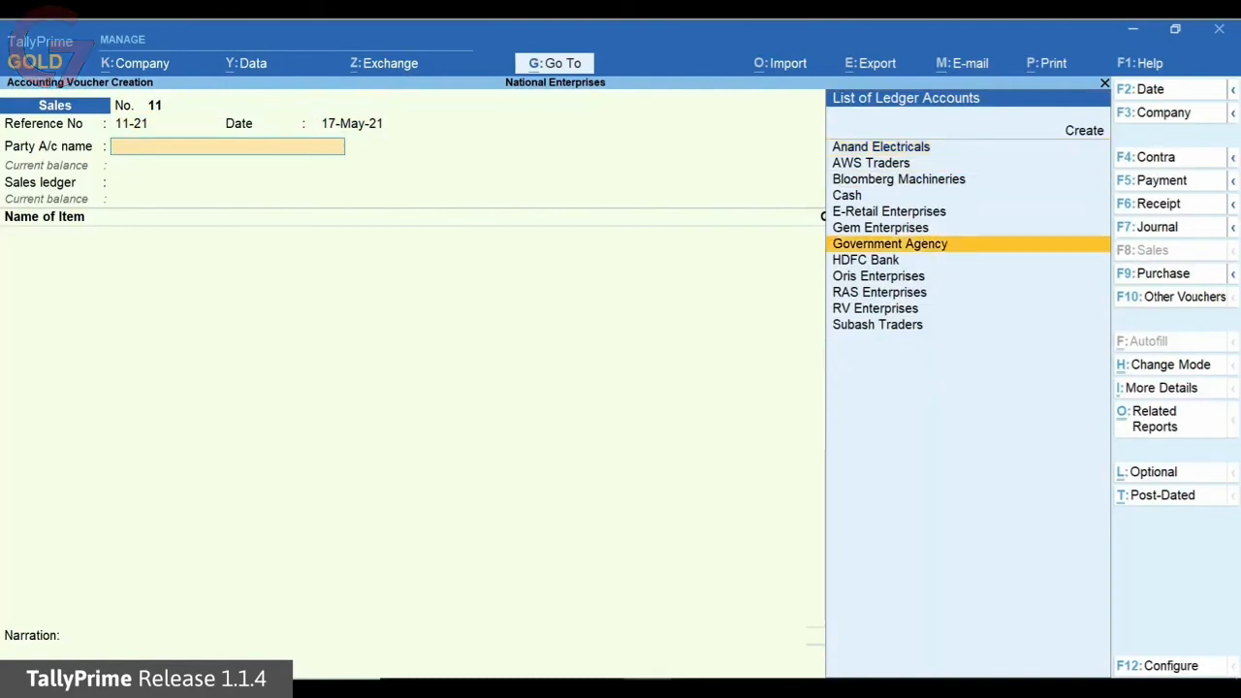
Set the sales voucher's party to Government Agency and sales ledger to TCS Sales - Accrual, with Unit 207 as the item
key("Return")
key("Return")
key("Down")
key("Return")
Enter a quantity of 540 no at a rate of 10,000 for Unit 207 and add the TCS Duty ledger below it
type("540")
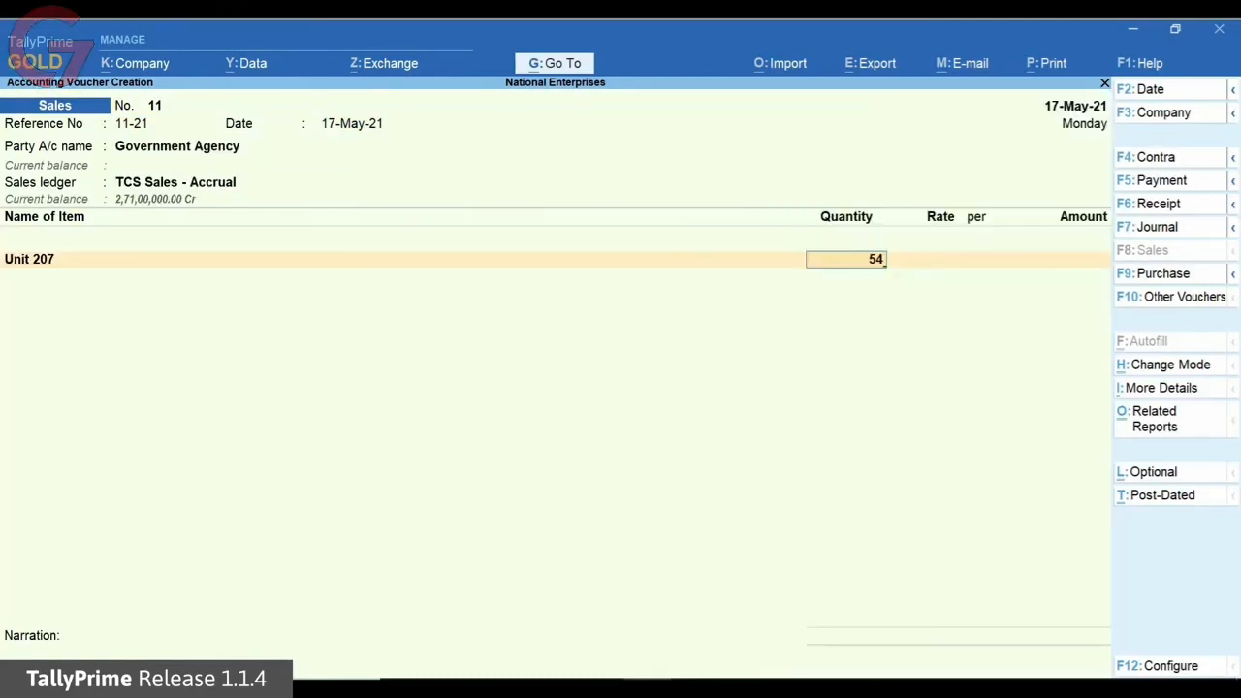
key("Return")
key("Return")
key("Return")
key("Return")
key("Return")
type("T")
key("Return")
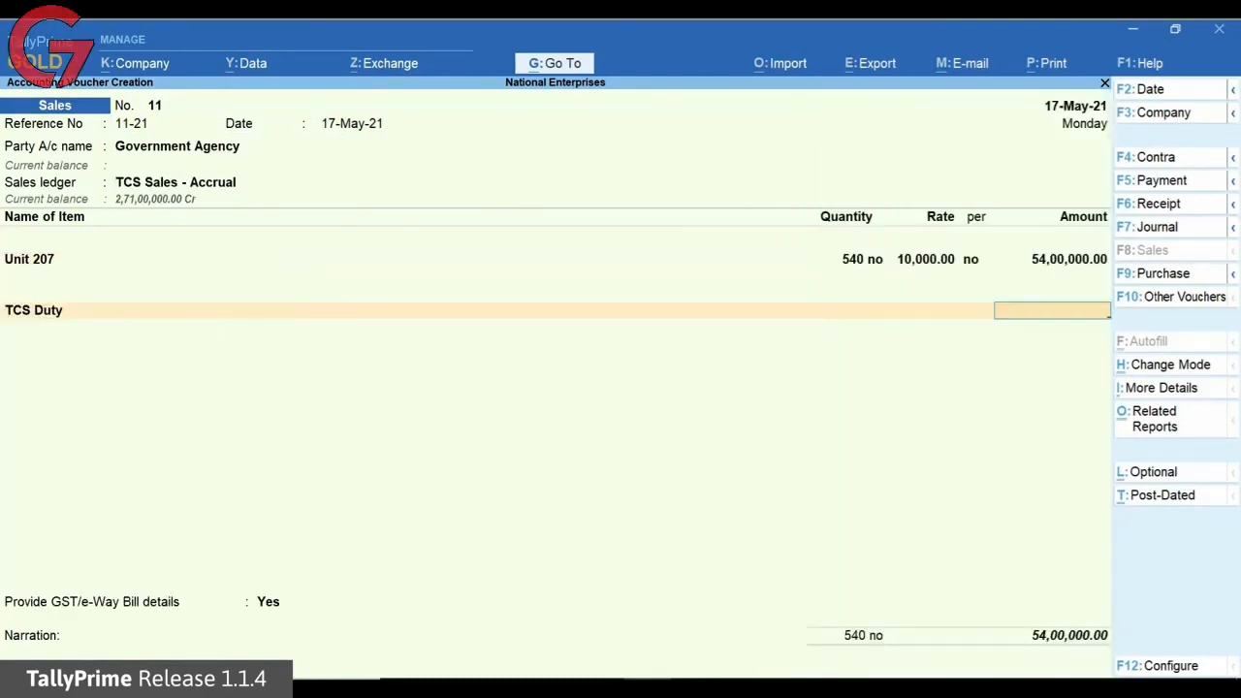